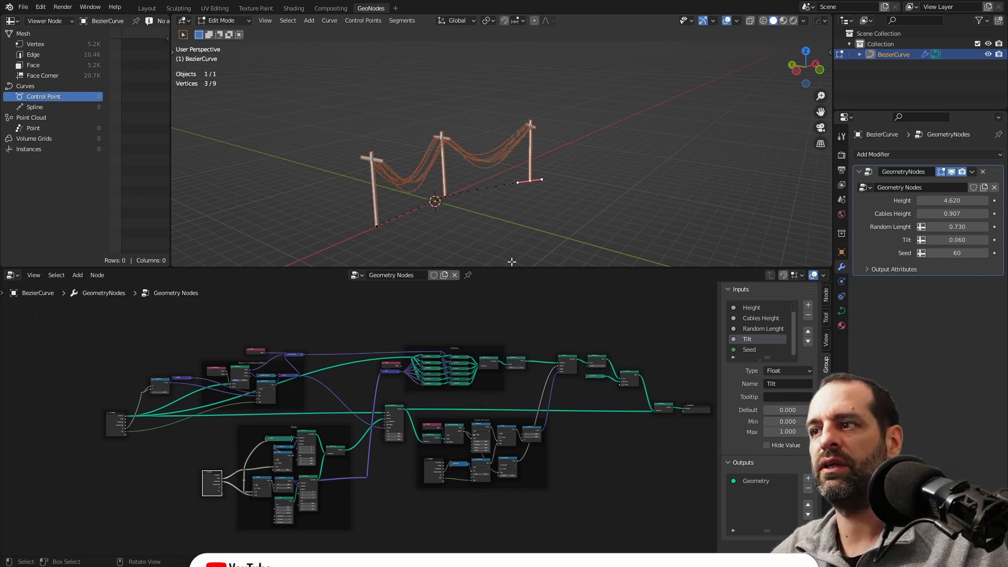
# Examine the finished pole-and-cable model and the node tree that generates it
pyautogui.moveTo(531, 190)
pyautogui.mouseDown(button='middle')
pyautogui.moveTo(508, 198)
pyautogui.moveTo(532, 194)
pyautogui.mouseUp(button='middle')
pyautogui.keyDown('shift'); pyautogui.moveTo(462, 198); pyautogui.dragTo(508, 198, button='middle'); pyautogui.keyUp('shift')
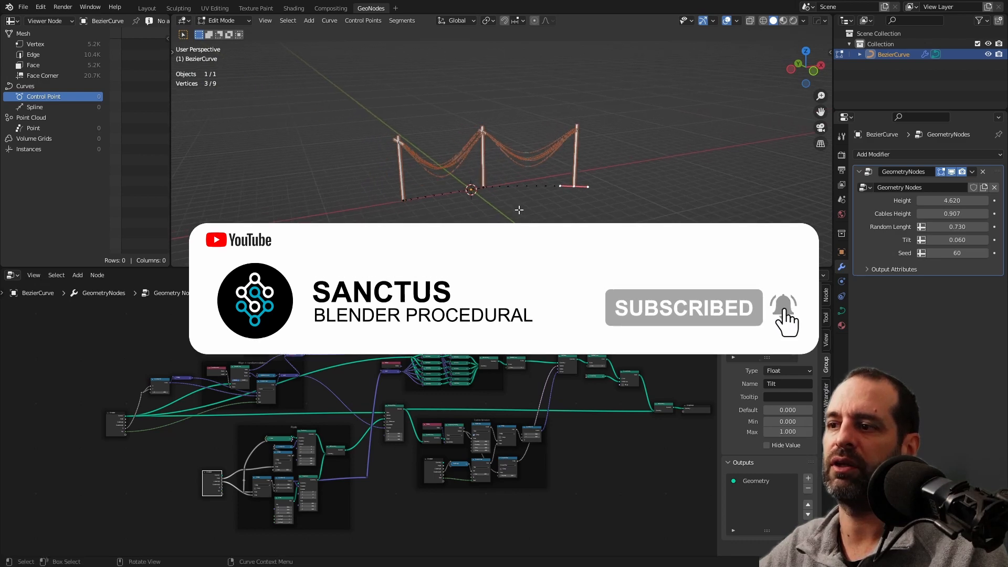
pyautogui.scroll(3, 403, 330)
pyautogui.scroll(-3, 402, 329)
pyautogui.moveTo(378, 352); pyautogui.dragTo(373, 319, button='middle')
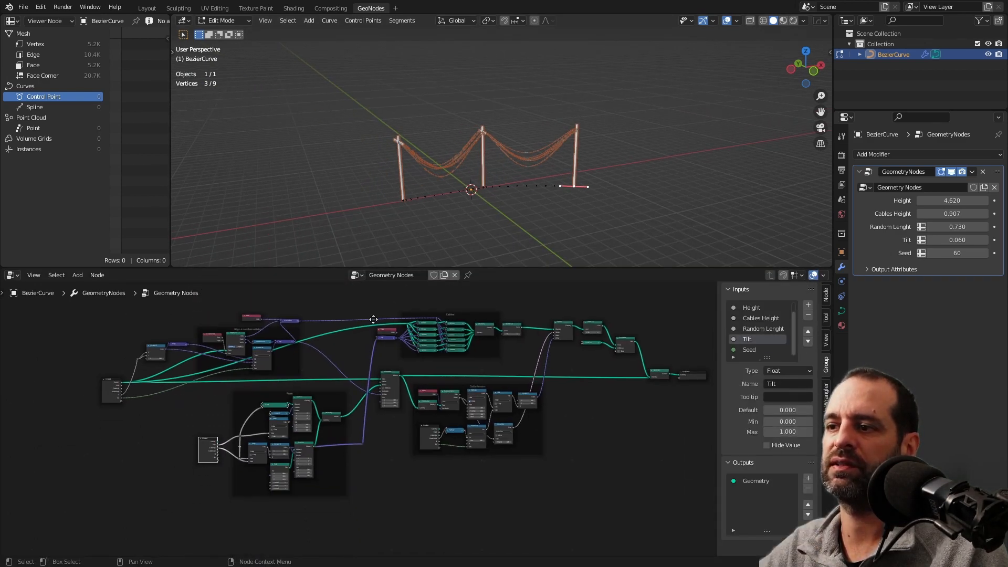
pyautogui.scroll(2, 325, 319)
pyautogui.moveTo(288, 323); pyautogui.dragTo(357, 332)
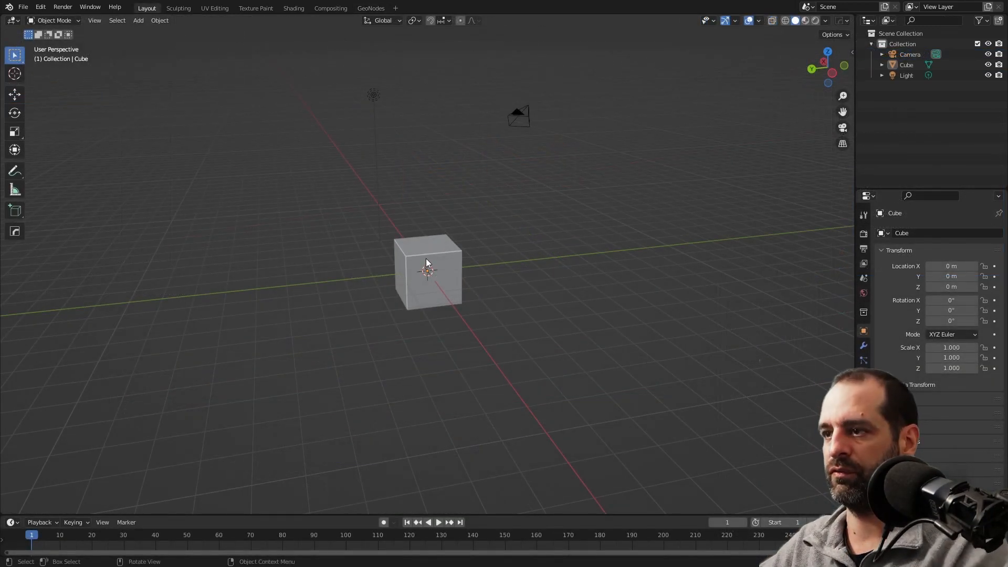
# Delete the default cube and add a Bezier curve to the scene
pyautogui.click(427, 261)
pyautogui.press('Delete')
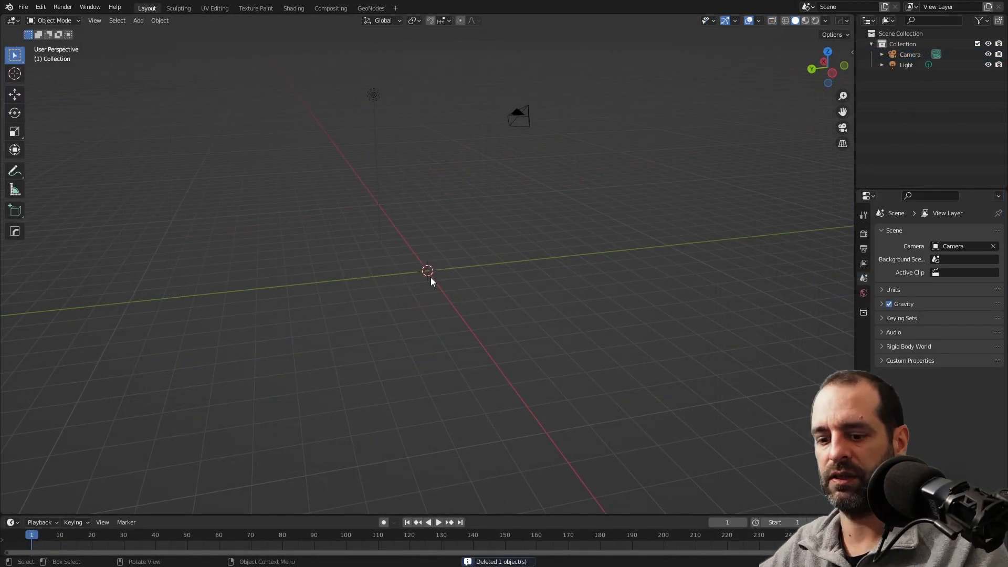
pyautogui.hotkey('shift', 'a')
pyautogui.moveTo(433, 279)
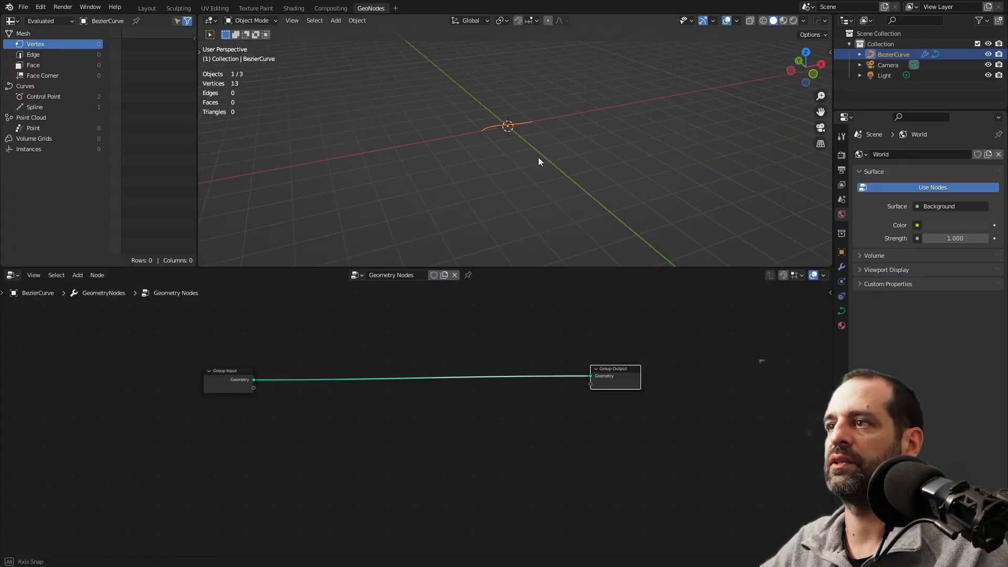
# Add a Cylinder node below the link between Group Input and Group Output
pyautogui.moveTo(540, 160); pyautogui.dragTo(508, 88, button='middle')
pyautogui.moveTo(388, 470); pyautogui.dragTo(419, 413, button='middle')
pyautogui.hotkey('shift', 'a')
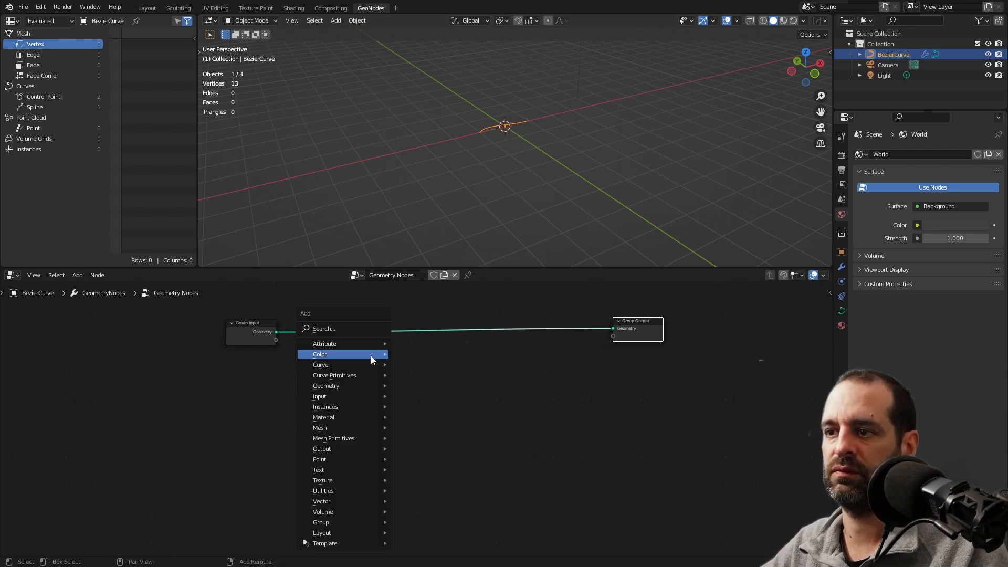
pyautogui.write('cyl')
pyautogui.press('Return')
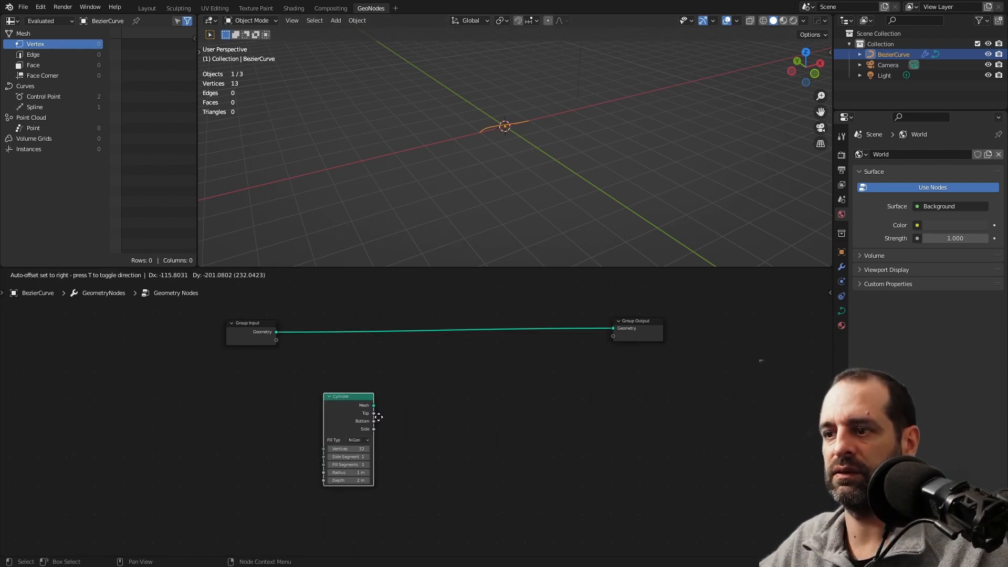
pyautogui.click(375, 434)
# Add a Value node set to 6 feeding the Cylinder's Depth, and connect the Cylinder's mesh to the Group Output
pyautogui.moveTo(426, 448); pyautogui.dragTo(432, 437, button='middle')
pyautogui.moveTo(433, 436); pyautogui.dragTo(446, 408, button='middle')
pyautogui.hotkey('shift', 'a')
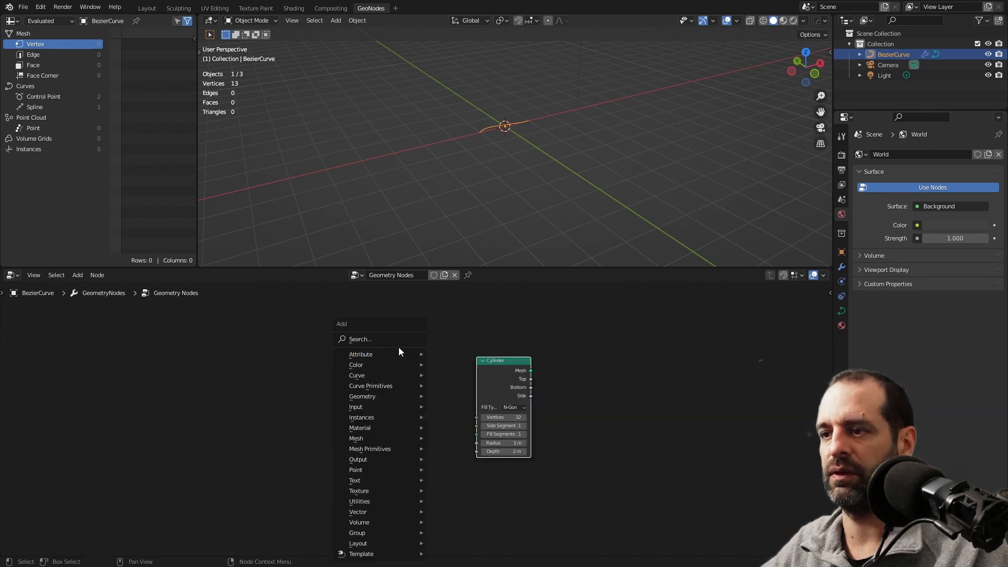
pyautogui.click(397, 340)
pyautogui.write('val')
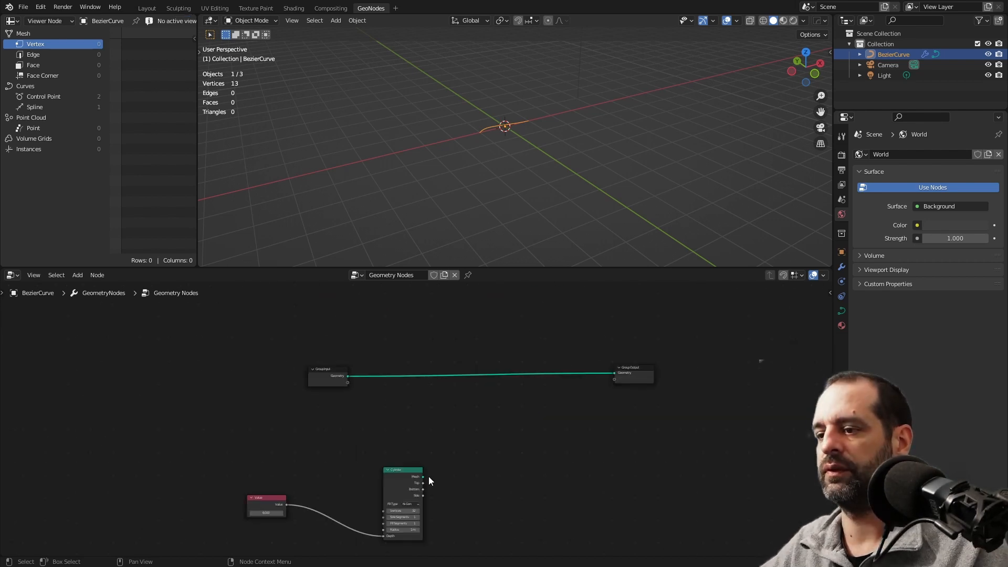
pyautogui.moveTo(423, 477); pyautogui.dragTo(614, 373)
# Add an Instance on Points node and feed the Group Input geometry into its Points
pyautogui.moveTo(520, 464); pyautogui.dragTo(539, 394, button='middle')
pyautogui.scroll(1, 517, 359)
pyautogui.hotkey('shift', 'a')
pyautogui.click(463, 338)
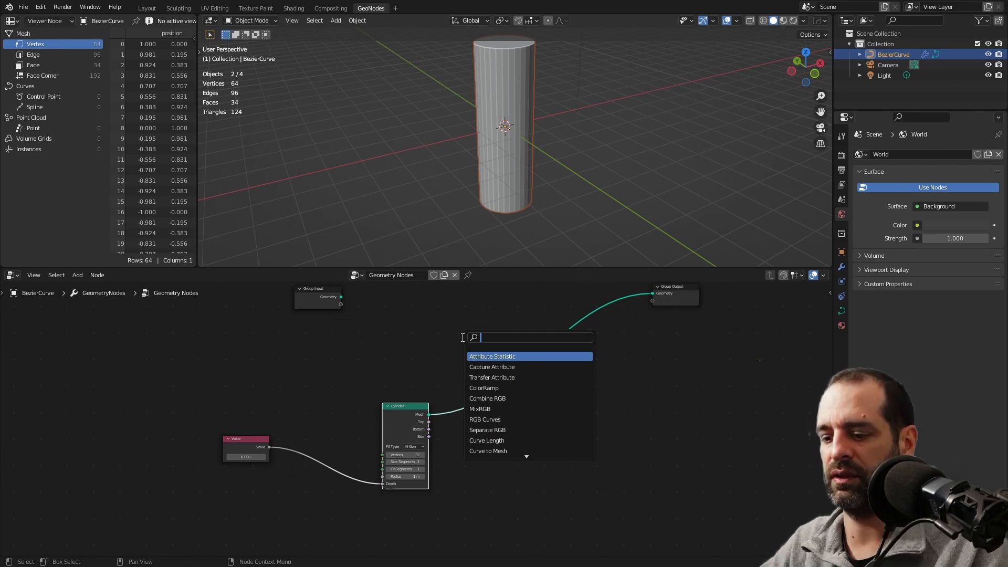
pyautogui.write('instance on')
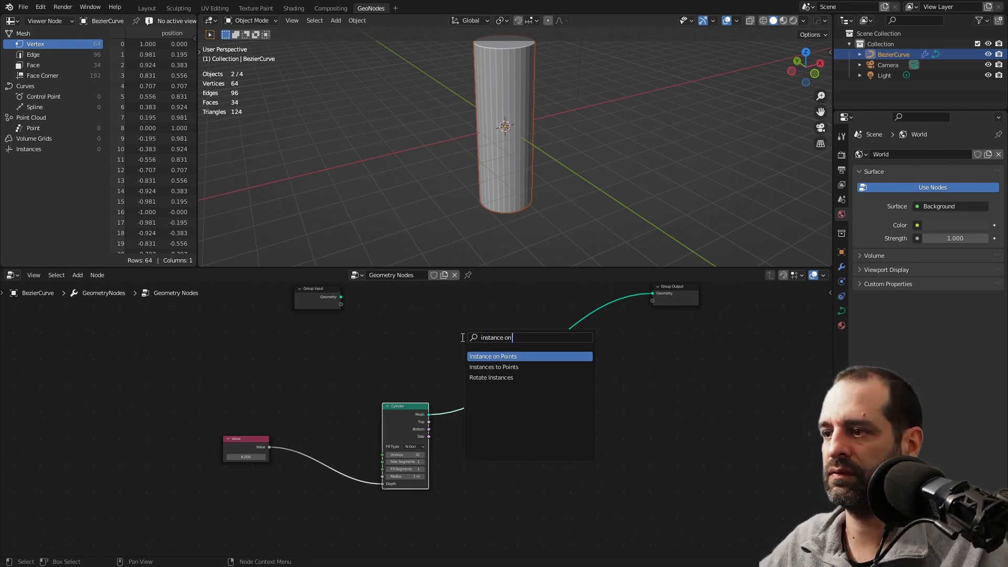
pyautogui.press('Return')
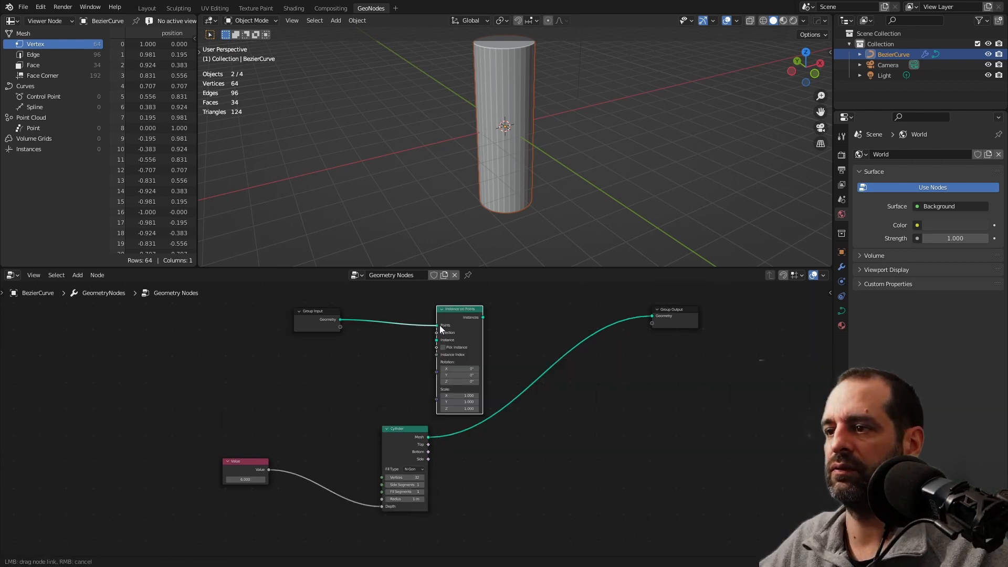
pyautogui.click(567, 356)
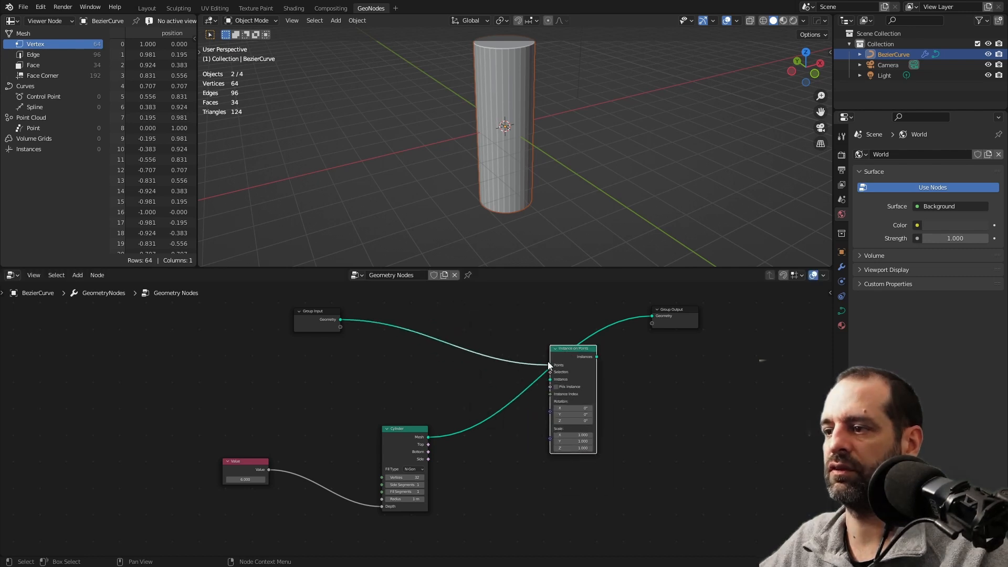
# Connect the Cylinder's mesh to the Instance input and send the resulting instances to the Group Output
pyautogui.moveTo(429, 438); pyautogui.dragTo(556, 381)
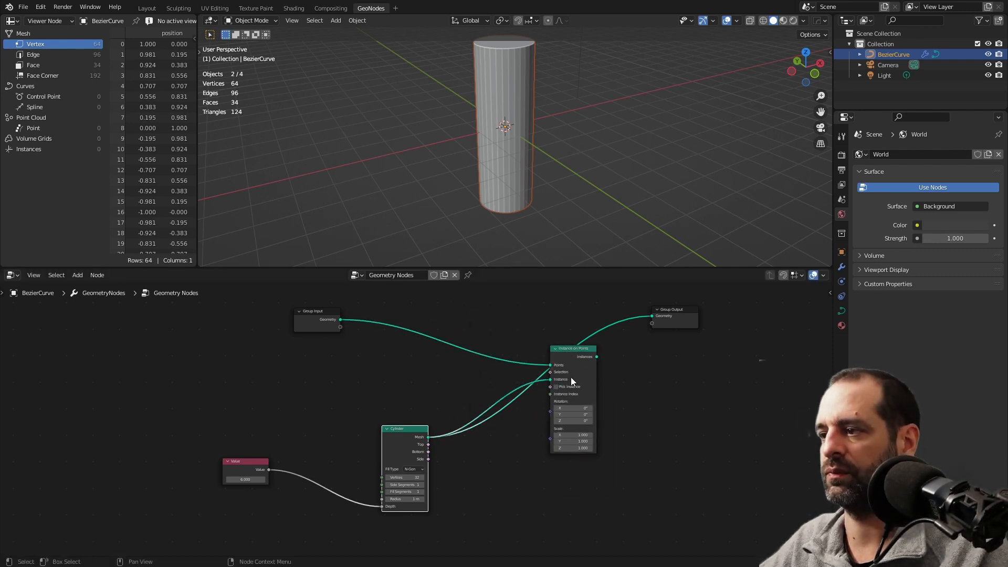
pyautogui.moveTo(572, 378); pyautogui.dragTo(456, 407, button='middle')
pyautogui.moveTo(481, 386); pyautogui.dragTo(536, 345)
pyautogui.moveTo(577, 345); pyautogui.dragTo(676, 338)
pyautogui.moveTo(470, 377); pyautogui.dragTo(540, 336)
# Set the Cylinder node's radius to 0.1 m
pyautogui.moveTo(287, 466); pyautogui.dragTo(431, 393, button='middle')
pyautogui.scroll(3, 431, 393)
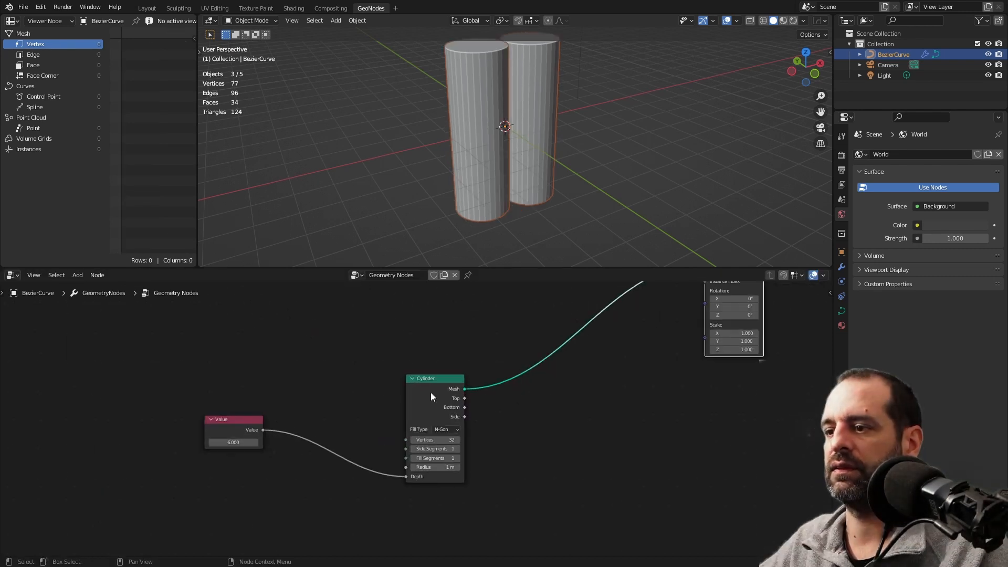
pyautogui.moveTo(431, 394); pyautogui.dragTo(364, 420)
pyautogui.moveTo(440, 456); pyautogui.dragTo(494, 411, button='middle')
pyautogui.scroll(4, 420, 423)
pyautogui.click(423, 463)
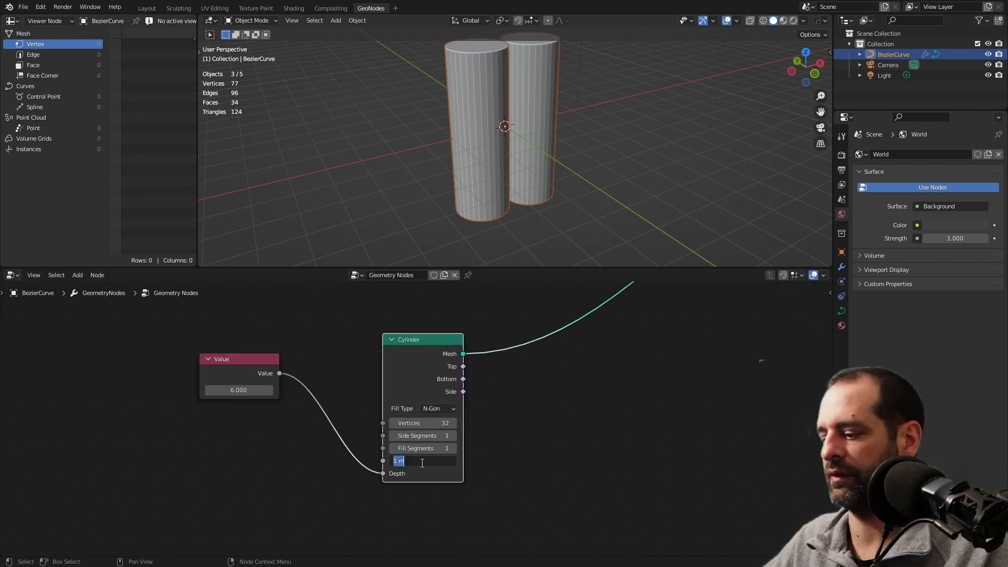
pyautogui.write('0.1')
pyautogui.press('Return')
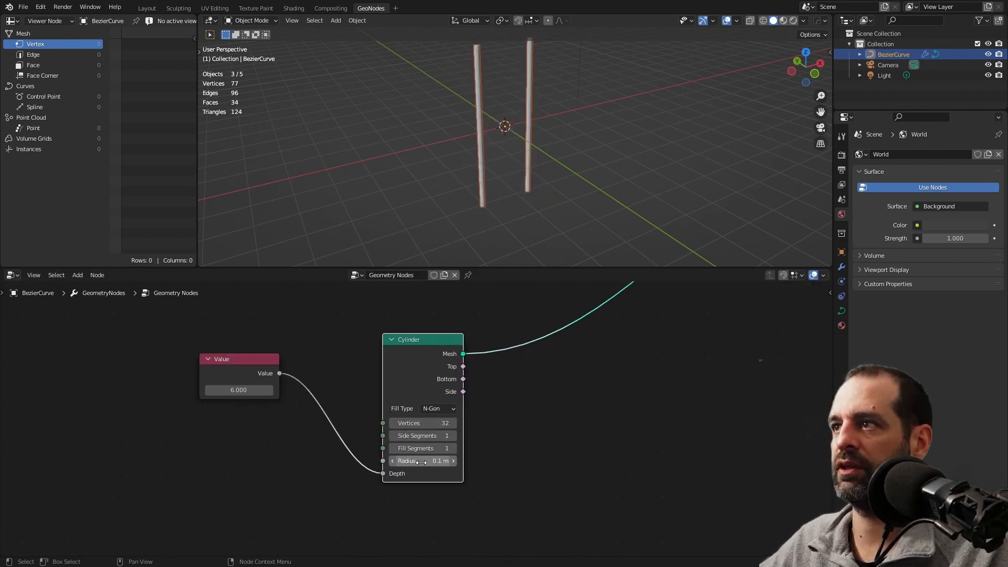
# Move the Value and Cylinder nodes closer together to make room after the Cylinder
pyautogui.scroll(-2, 517, 458)
pyautogui.moveTo(473, 210); pyautogui.dragTo(463, 162, button='middle')
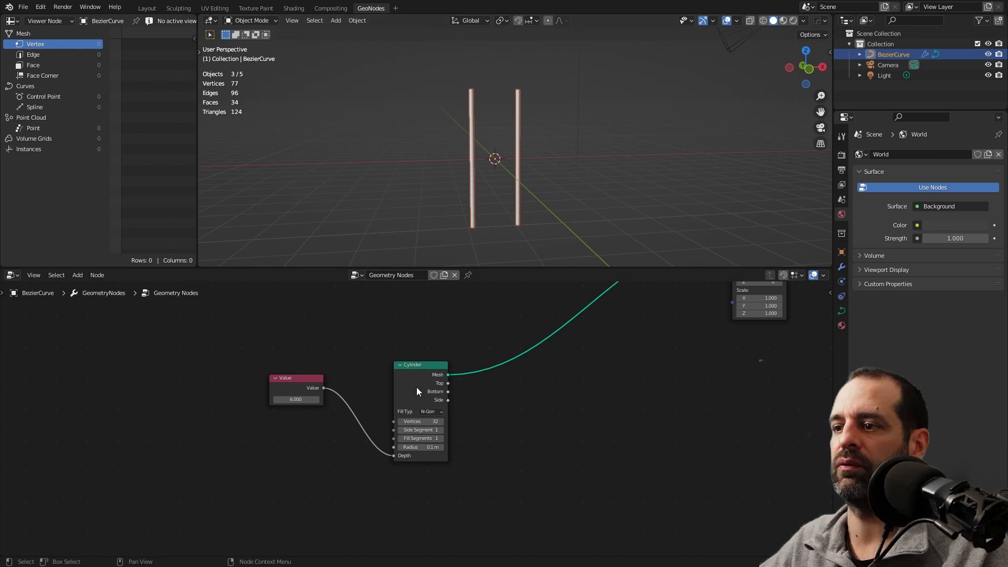
pyautogui.moveTo(417, 386); pyautogui.dragTo(411, 391)
pyautogui.moveTo(281, 388); pyautogui.dragTo(297, 378)
pyautogui.moveTo(393, 374); pyautogui.dragTo(382, 374)
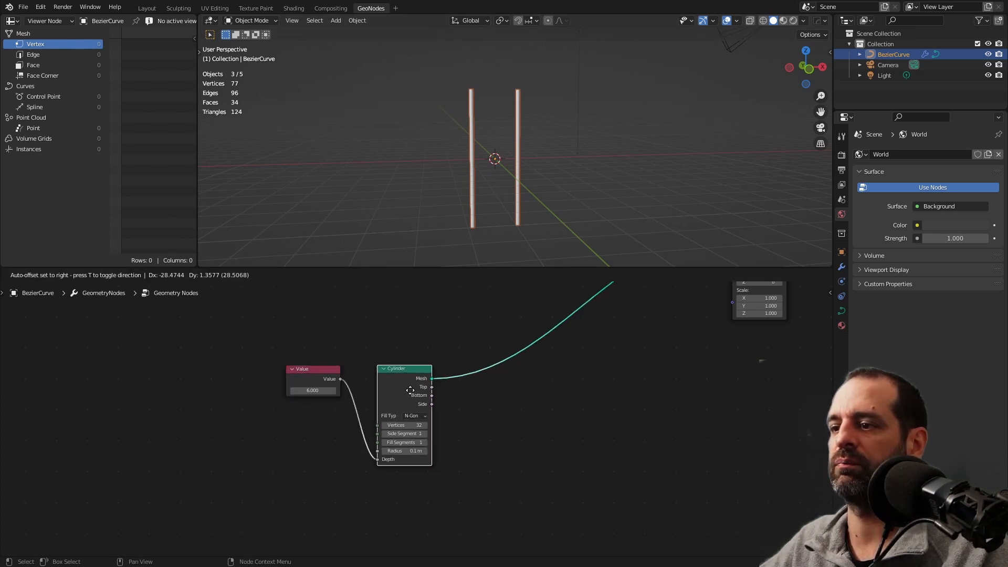
pyautogui.moveTo(445, 335); pyautogui.dragTo(428, 336, button='middle')
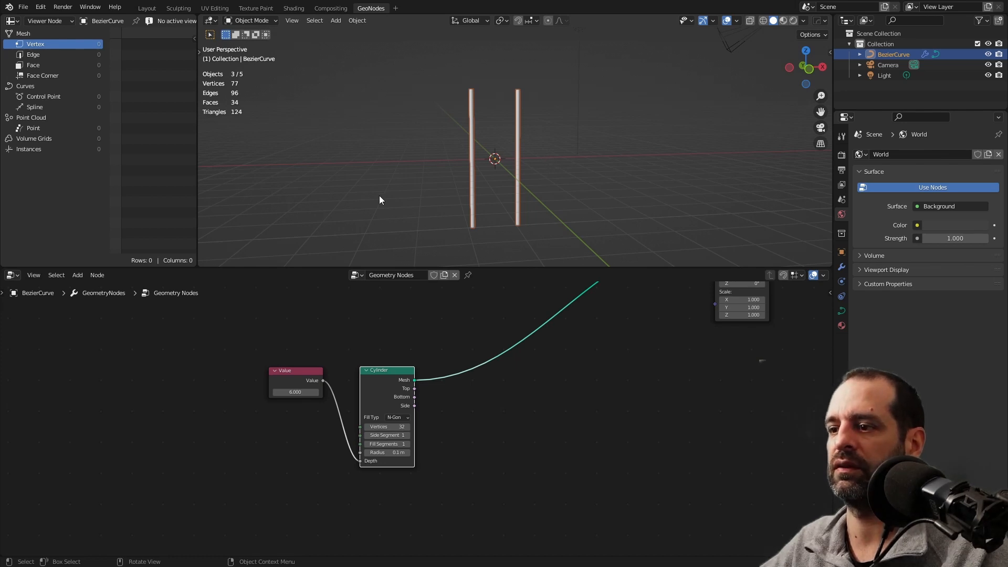
# Insert a Transform node after the Cylinder and add a Combine XYZ node below it
pyautogui.hotkey('shift', 'a')
pyautogui.write('t')
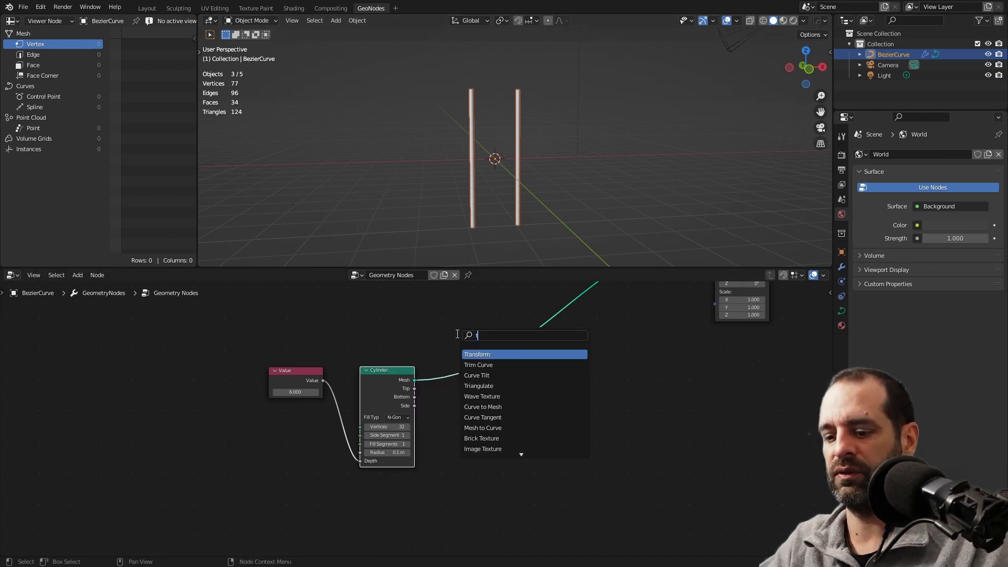
pyautogui.write('ra')
pyautogui.write('comb')
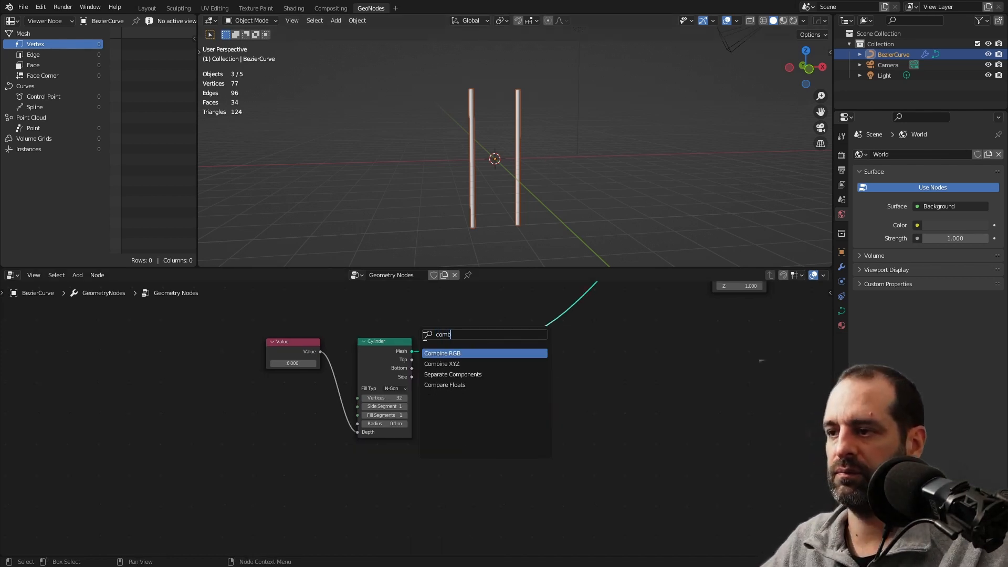
# Add a Math node on the Value node's output and set its operation to Multiply
pyautogui.write('math')
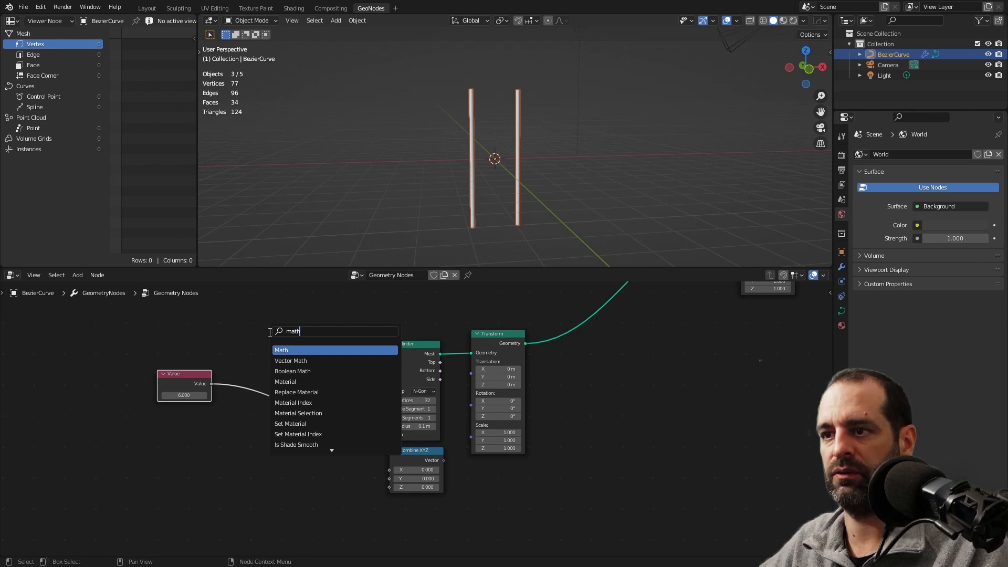
pyautogui.press('Return')
pyautogui.click(300, 406)
pyautogui.click(305, 421)
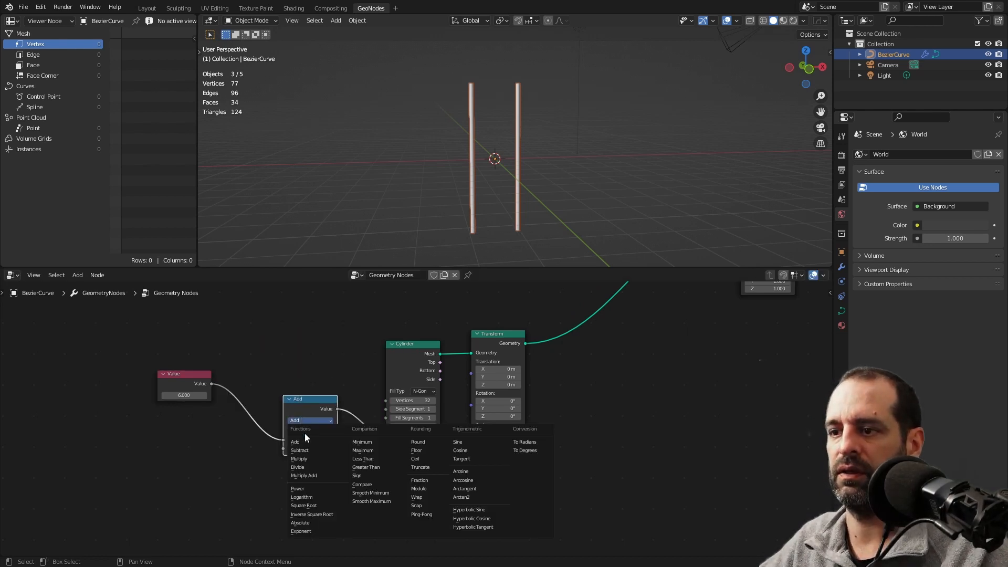
pyautogui.click(308, 461)
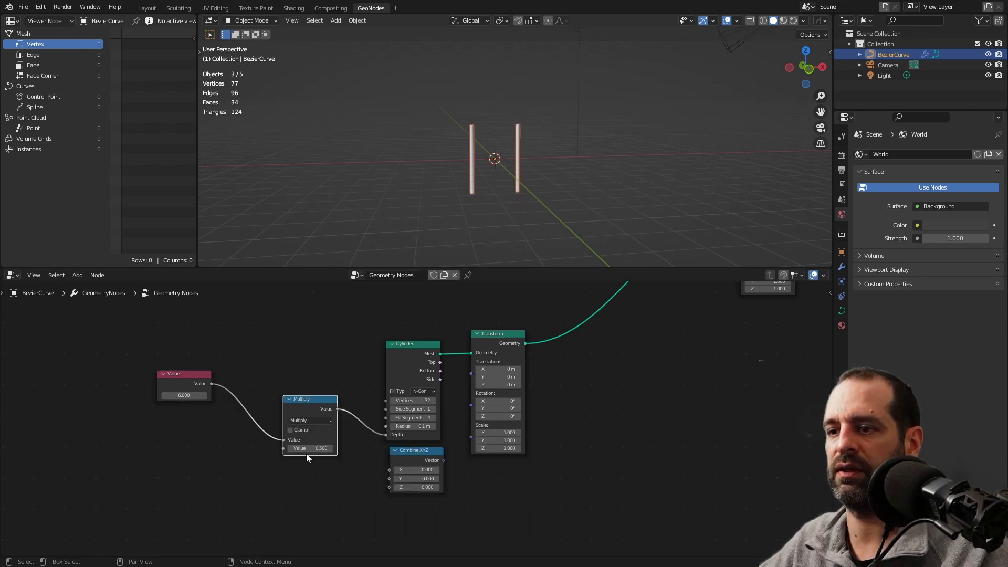
# Detach the Multiply node from the Depth link and route the Value through it into Combine XYZ's Z, driving the Transform's Translation
pyautogui.keyDown('alt'); pyautogui.moveTo(307, 415); pyautogui.dragTo(308, 482); pyautogui.keyUp('alt')
pyautogui.moveTo(212, 384); pyautogui.dragTo(287, 506)
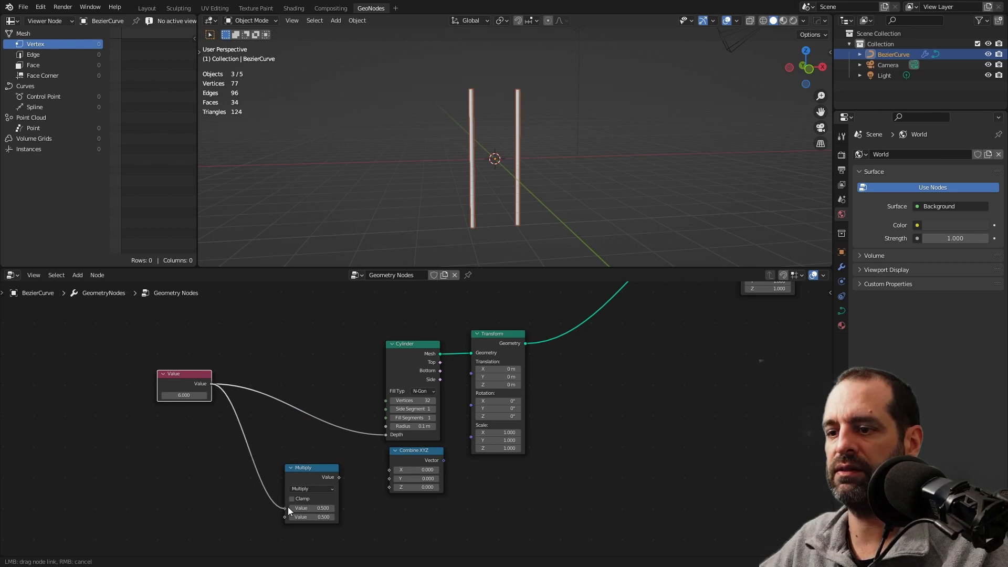
pyautogui.moveTo(288, 506); pyautogui.dragTo(288, 506)
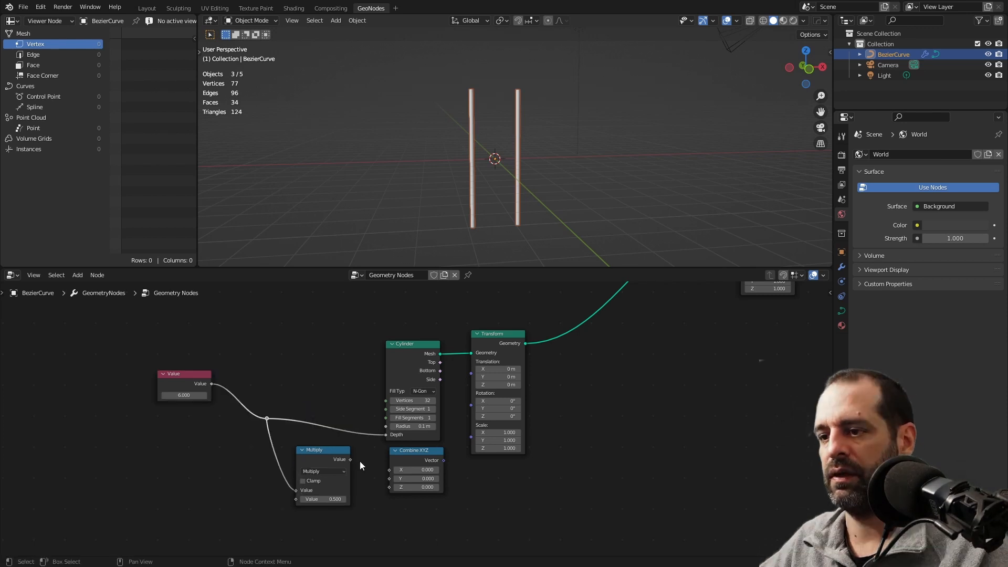
pyautogui.moveTo(350, 460); pyautogui.dragTo(355, 463)
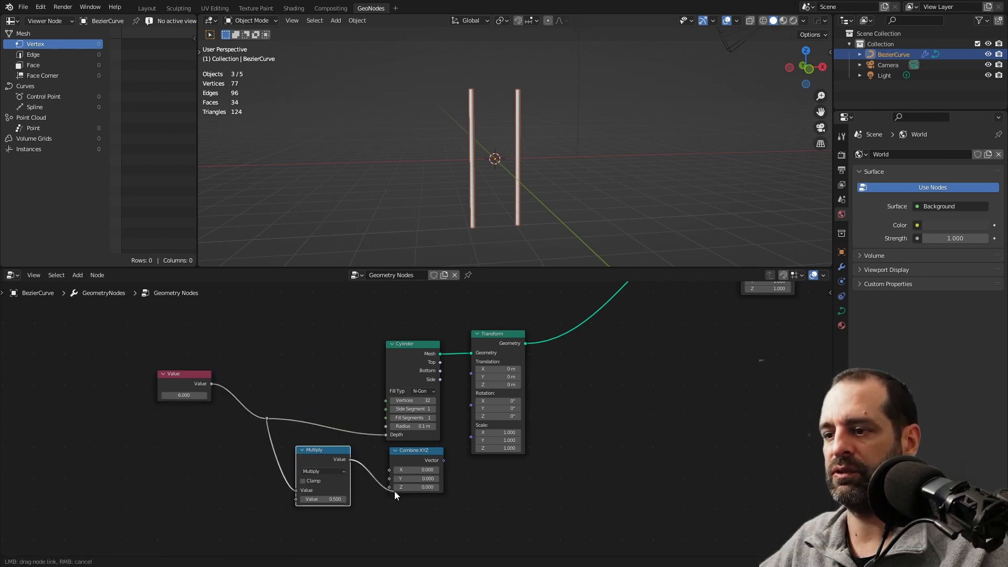
pyautogui.moveTo(393, 495); pyautogui.dragTo(393, 490)
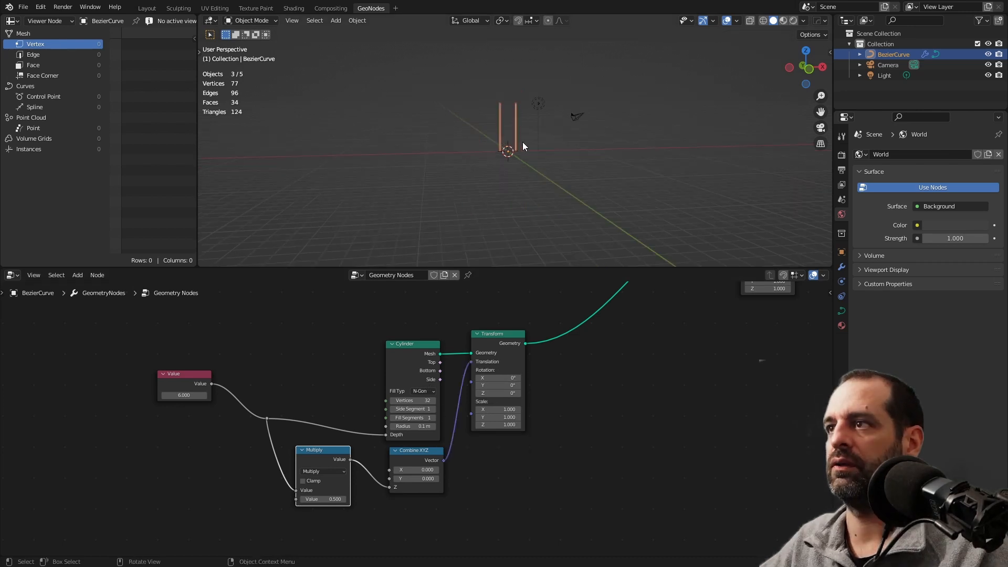
# Lower the Value node to 4.5 and collapse the Combine XYZ and Multiply nodes under the Cylinder
pyautogui.moveTo(522, 142); pyautogui.dragTo(536, 156, button='middle')
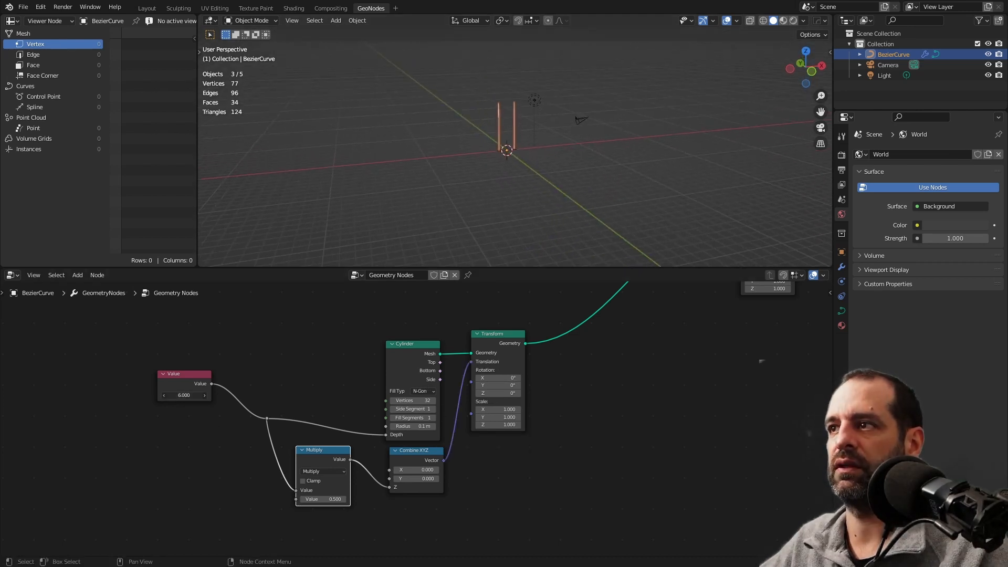
pyautogui.keyDown('ctrl'); pyautogui.moveTo(183, 396); pyautogui.dragTo(173, 396); pyautogui.keyUp('ctrl')
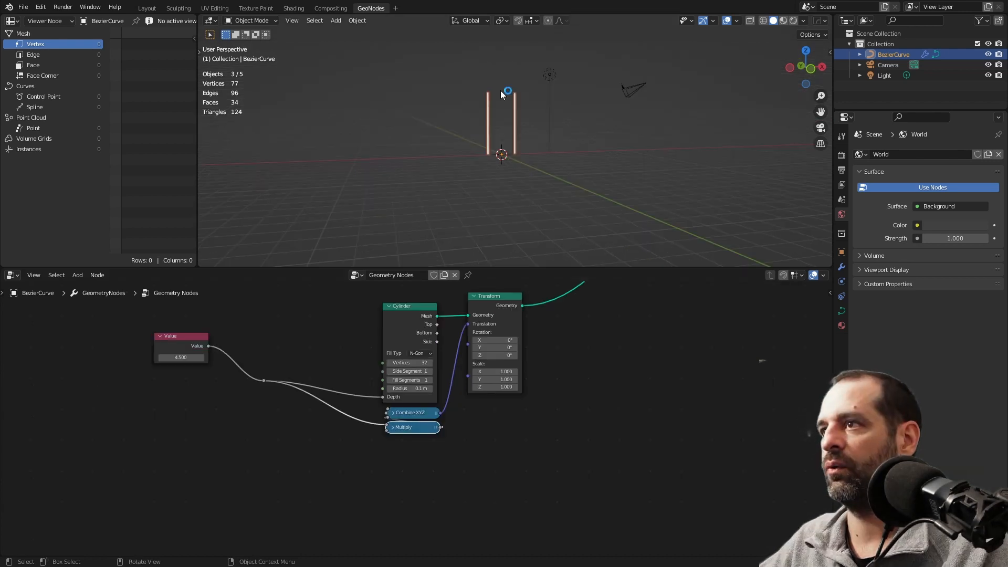
pyautogui.moveTo(500, 90); pyautogui.dragTo(456, 99, button='middle')
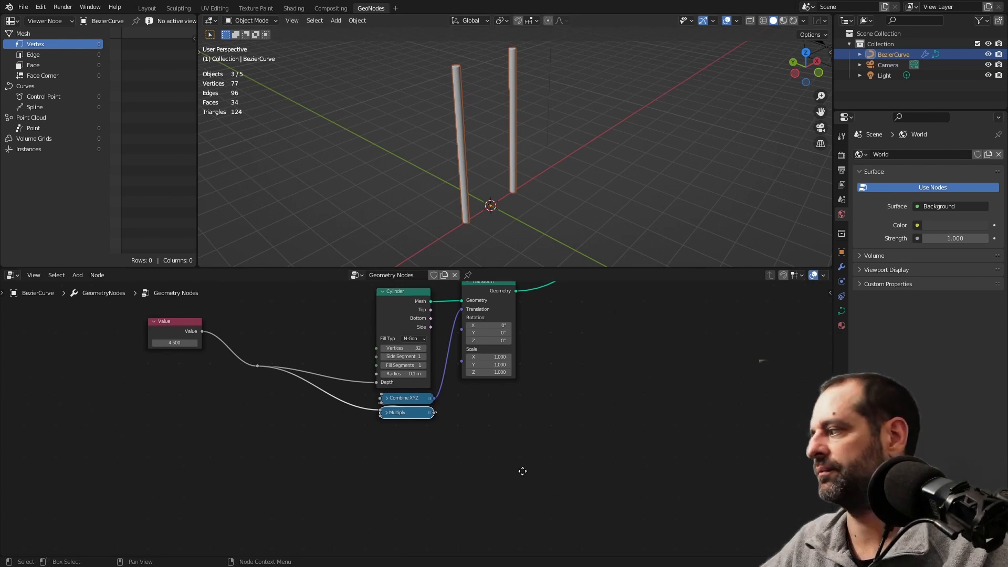
# Add a Cube node below the Cylinder's node group
pyautogui.moveTo(522, 468); pyautogui.dragTo(516, 415, button='middle')
pyautogui.hotkey('shift', 'a')
pyautogui.write('c')
pyautogui.write('u')
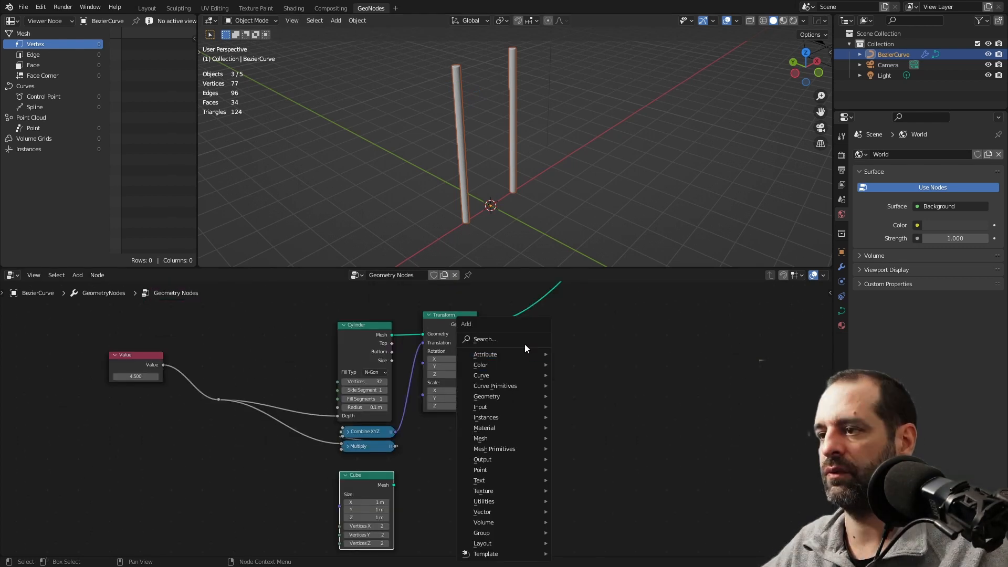
# Insert a Join Geometry node after the Cylinder's Transform and place another Transform node beside the Cube
pyautogui.click(519, 337)
pyautogui.write('joi')
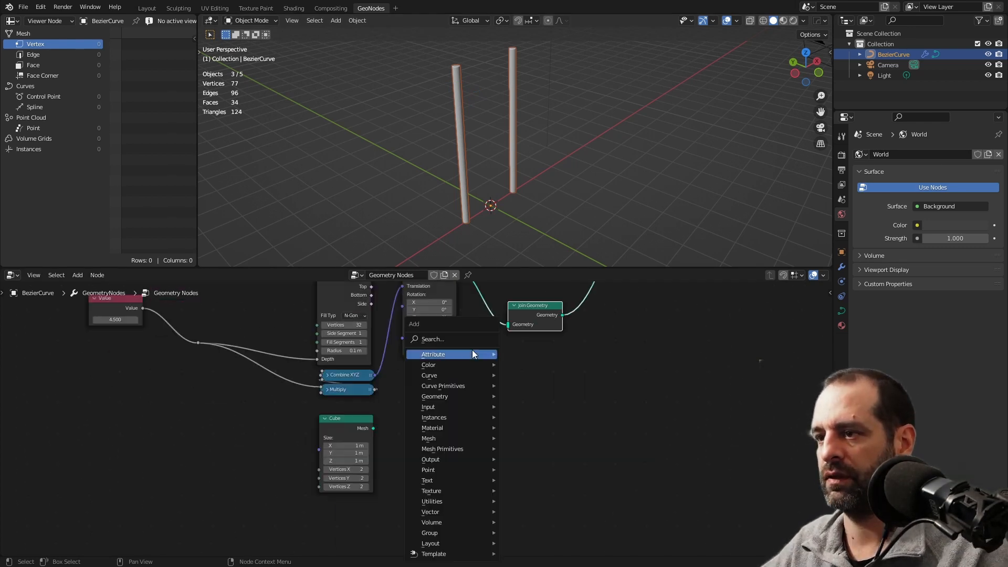
pyautogui.click(472, 349)
pyautogui.write('transf')
pyautogui.press('Return')
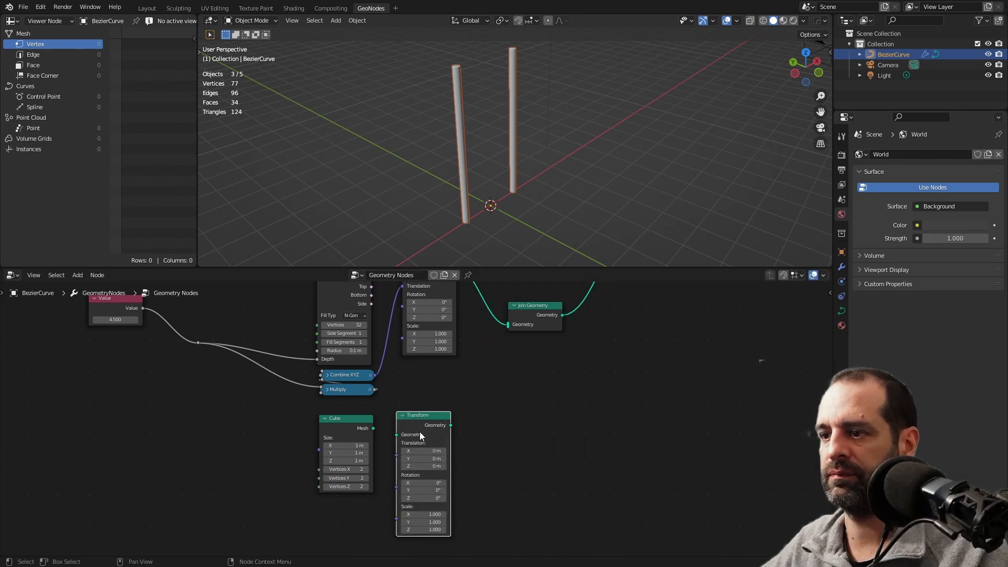
# Connect the Cube through the new Transform into Join Geometry and set its size to X 0.09, Y 1.5 and Z 0.2 m
pyautogui.click(465, 402)
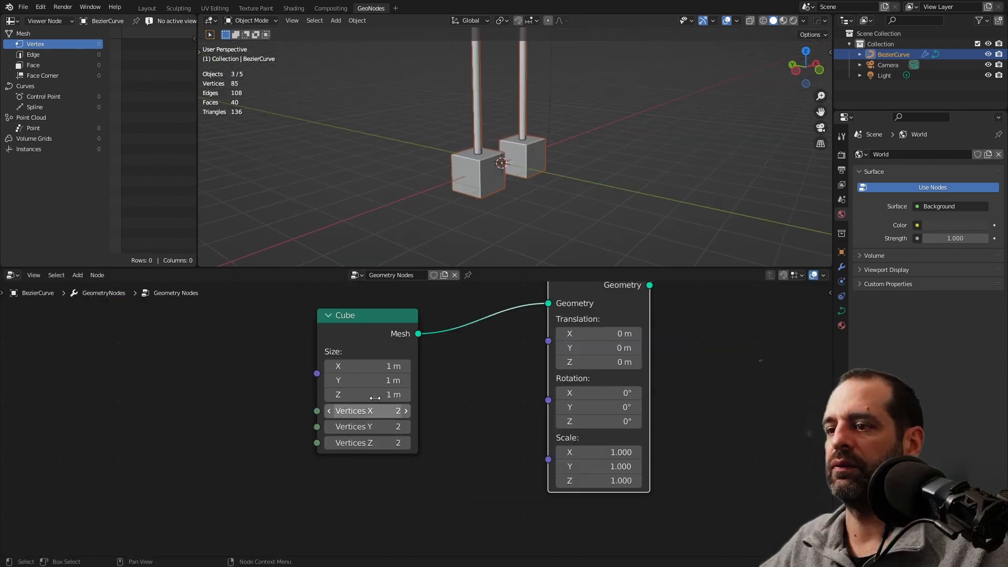
pyautogui.moveTo(385, 377); pyautogui.dragTo(403, 377)
pyautogui.click(384, 377)
pyautogui.write('1.5')
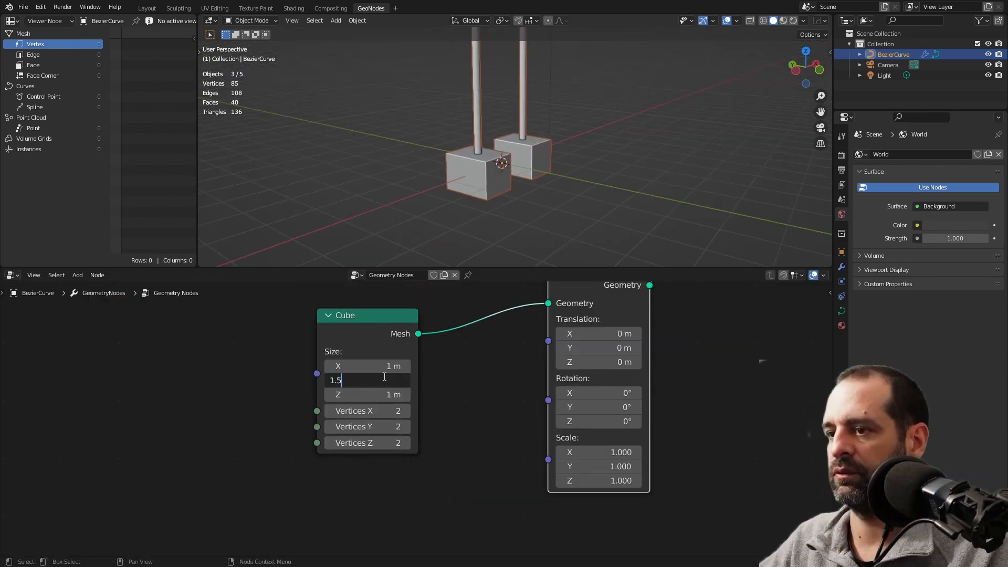
pyautogui.press('Return')
pyautogui.click(389, 393)
pyautogui.write('0.2')
pyautogui.press('Return')
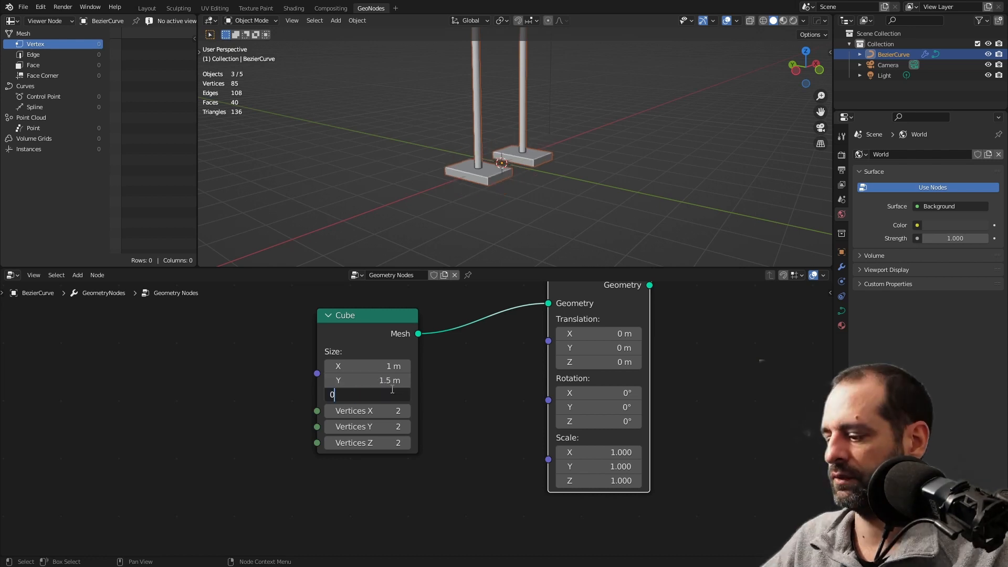
pyautogui.click(376, 367)
pyautogui.write('0.09')
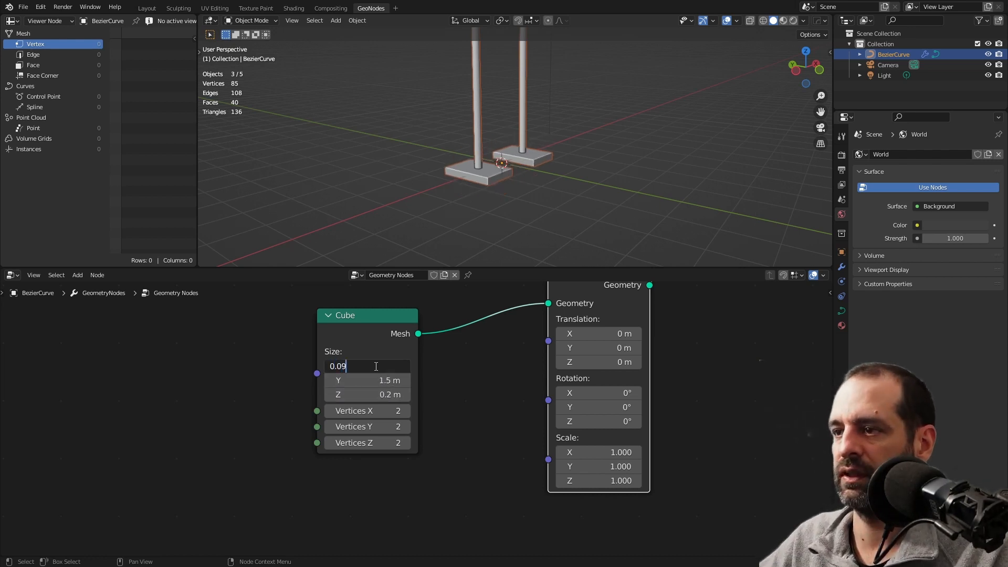
pyautogui.press('Return')
pyautogui.moveTo(395, 361)
pyautogui.mouseDown()
pyautogui.moveTo(392, 344)
pyautogui.moveTo(398, 355)
pyautogui.mouseUp()
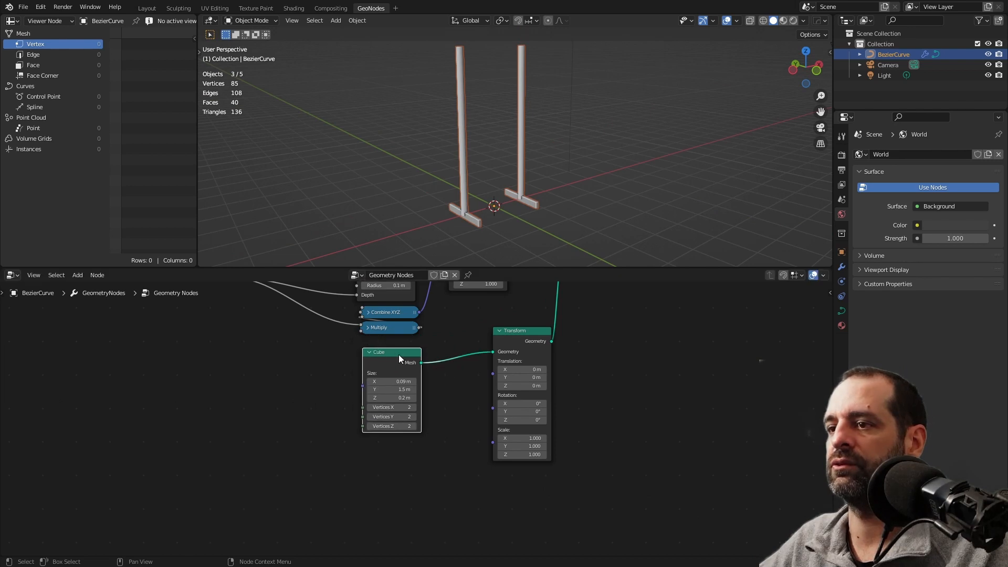
# Add a Math node beside the Cube, feed its first input from the 4.5 Value's reroute and set it to Multiply
pyautogui.scroll(-4, 363, 342)
pyautogui.moveTo(302, 321); pyautogui.dragTo(344, 386, button='middle')
pyautogui.moveTo(244, 323); pyautogui.dragTo(232, 346)
pyautogui.hotkey('shift', 'a')
pyautogui.write('s')
pyautogui.write('math')
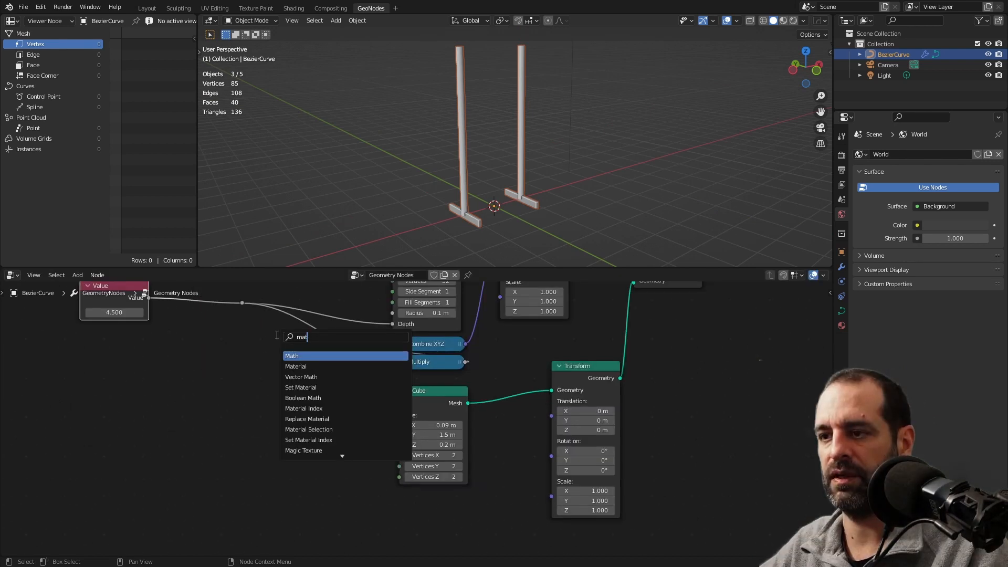
pyautogui.press('Return')
pyautogui.click(285, 373)
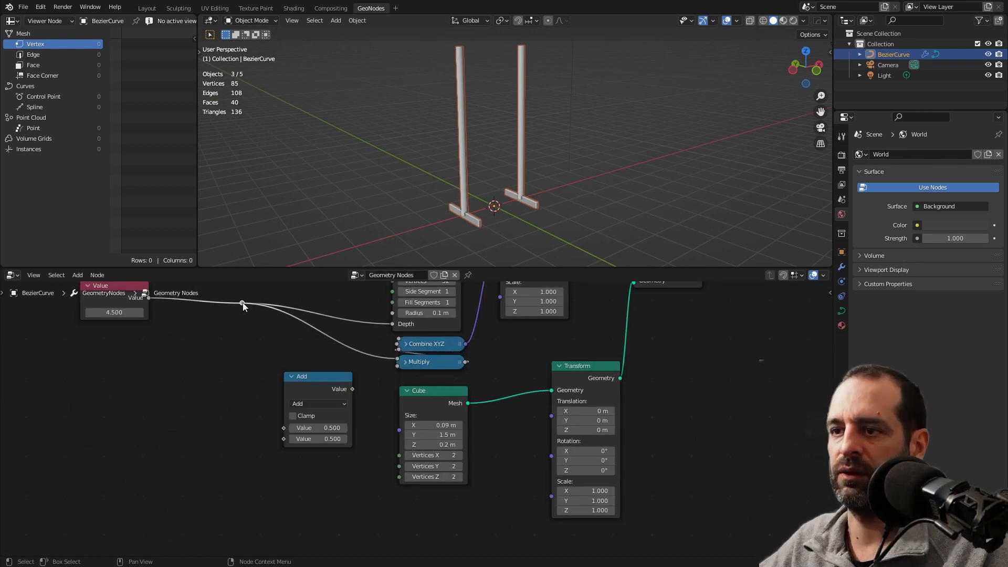
pyautogui.moveTo(243, 303); pyautogui.dragTo(286, 425)
pyautogui.moveTo(286, 425); pyautogui.dragTo(273, 383, button='middle')
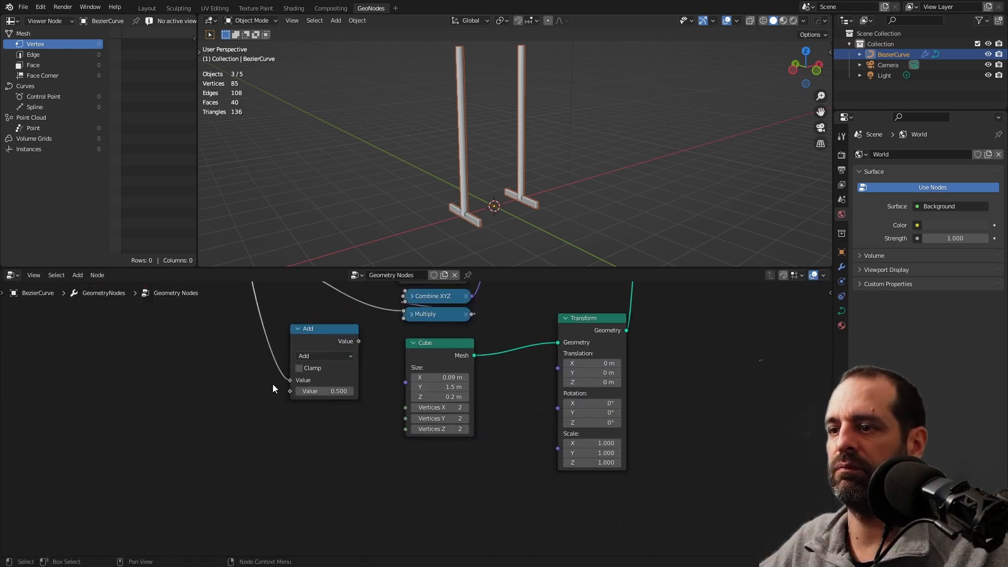
pyautogui.click(320, 356)
pyautogui.click(322, 403)
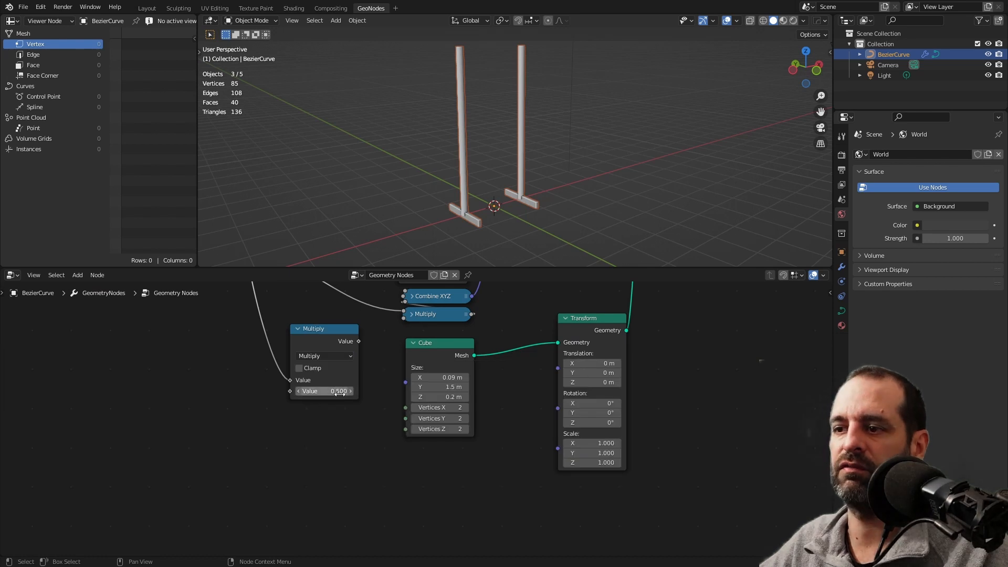
# Duplicate the Value node, set the copy to 0.8 and link it to the new Multiply node's second input
pyautogui.scroll(-4, 232, 371)
pyautogui.moveTo(232, 371); pyautogui.dragTo(275, 406, button='middle')
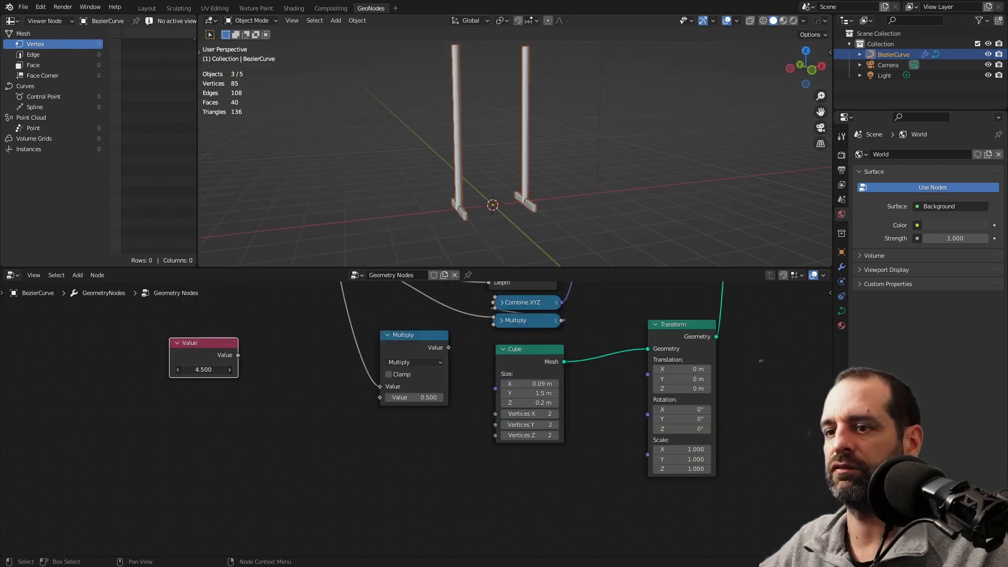
pyautogui.click(207, 370)
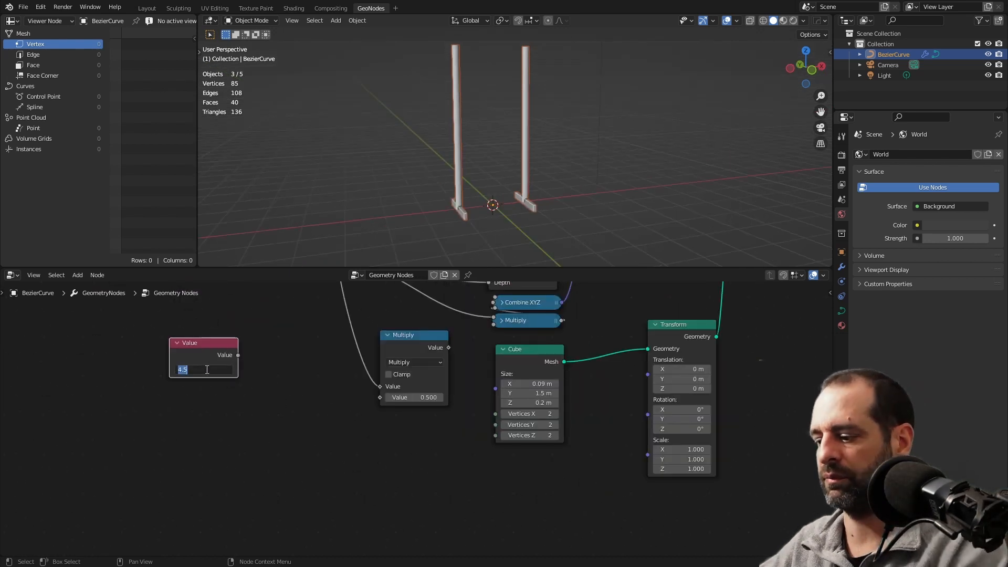
pyautogui.write('0.8')
pyautogui.press('Return')
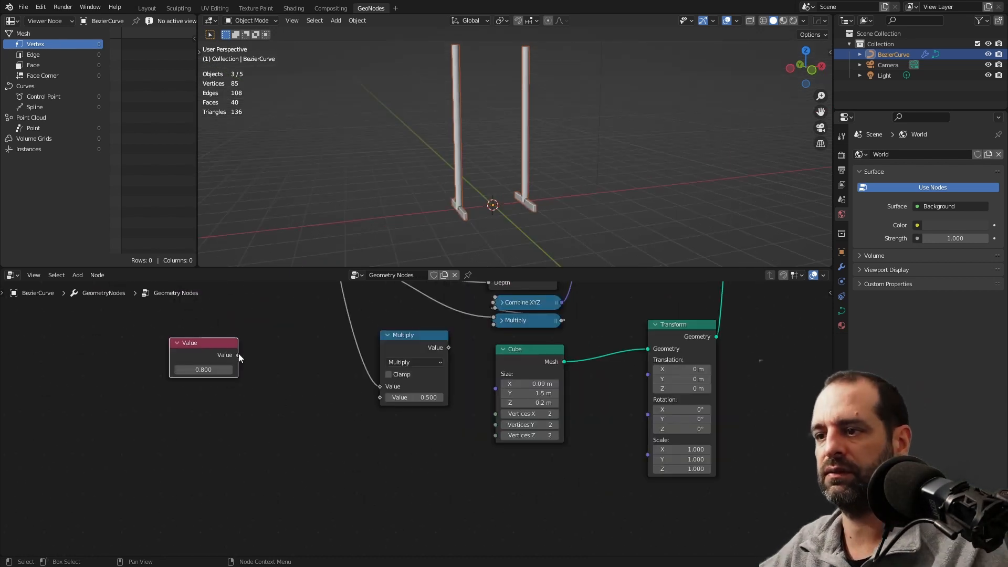
pyautogui.moveTo(238, 355); pyautogui.dragTo(379, 398)
pyautogui.hscroll(3, 403, 380)
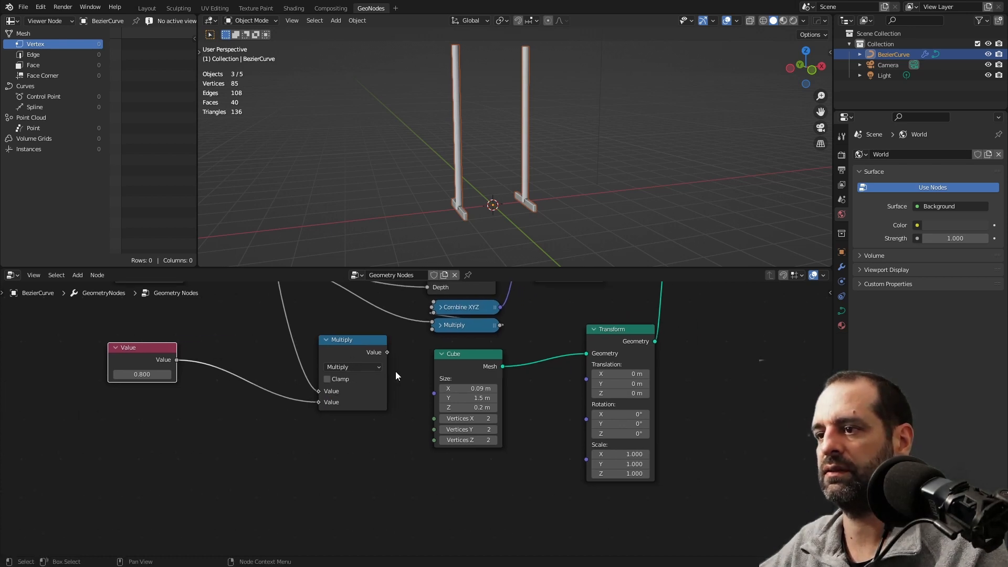
# Drive the Cube Transform's Z translation from Multiply through a new Combine XYZ node, raising the 0.8 factor to about 0.9
pyautogui.hotkey('shift', 'a')
pyautogui.click(413, 324)
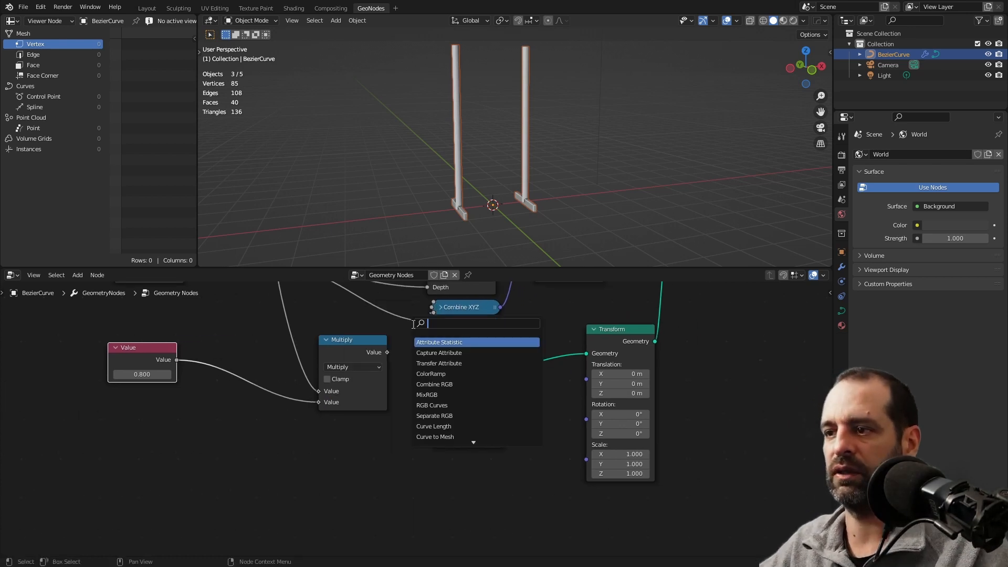
pyautogui.write('c')
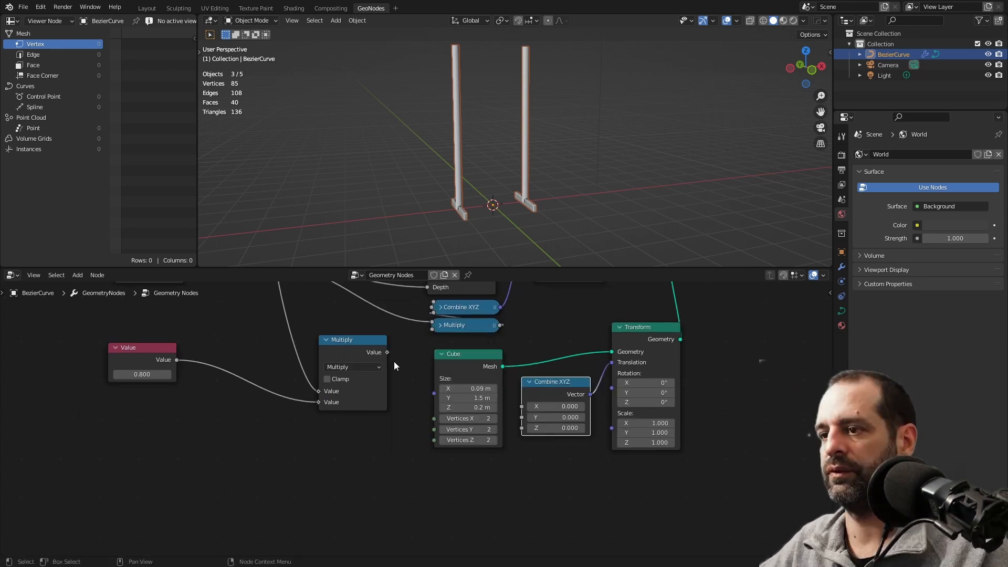
pyautogui.moveTo(388, 354); pyautogui.dragTo(524, 430)
pyautogui.moveTo(427, 386); pyautogui.dragTo(431, 383)
pyautogui.moveTo(348, 339); pyautogui.dragTo(353, 373)
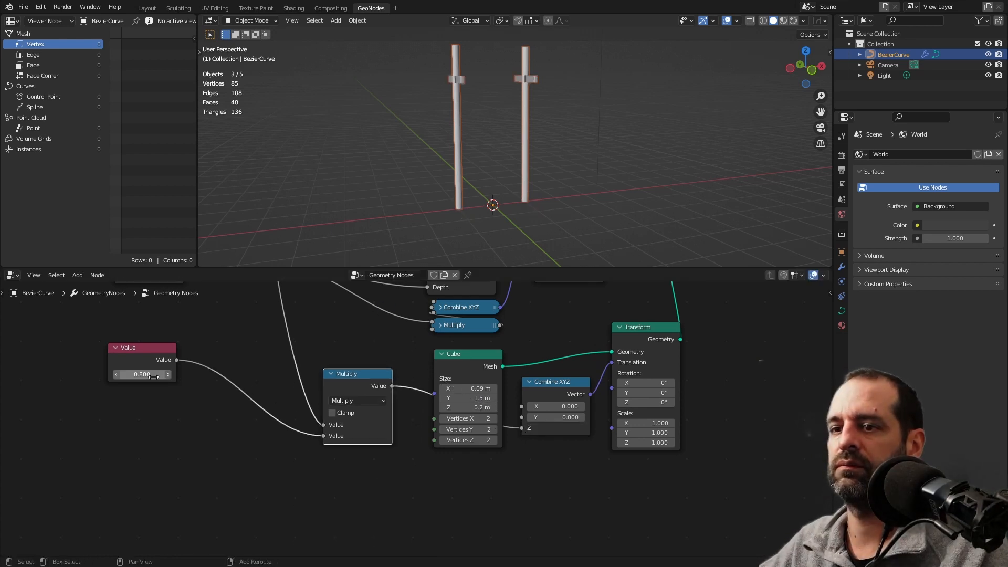
pyautogui.moveTo(132, 374); pyautogui.dragTo(146, 374)
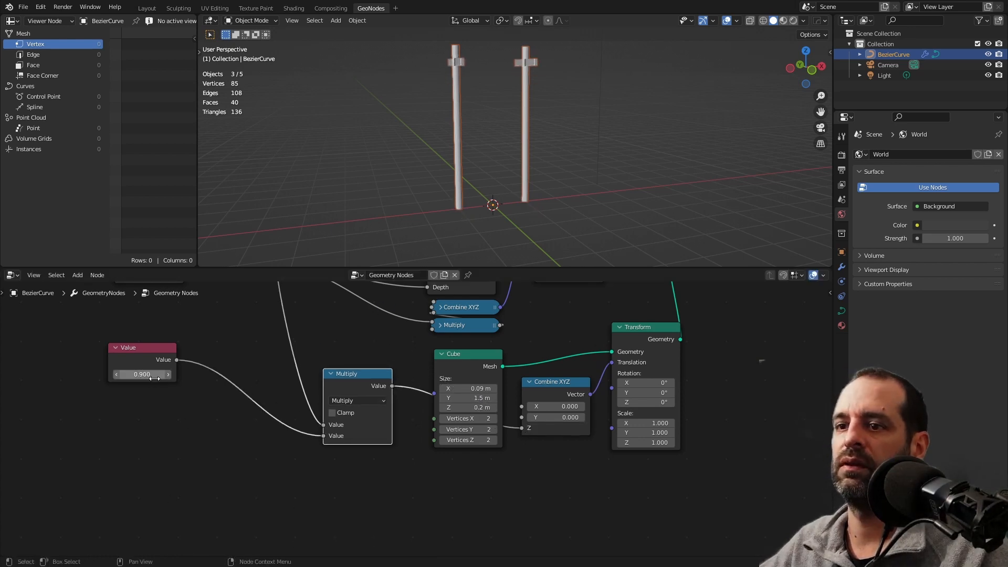
# Tighten the layout of the crossbar nodes, then enclose the pole and crossbar nodes in a frame labelled "Posts"
pyautogui.moveTo(456, 416); pyautogui.dragTo(448, 416)
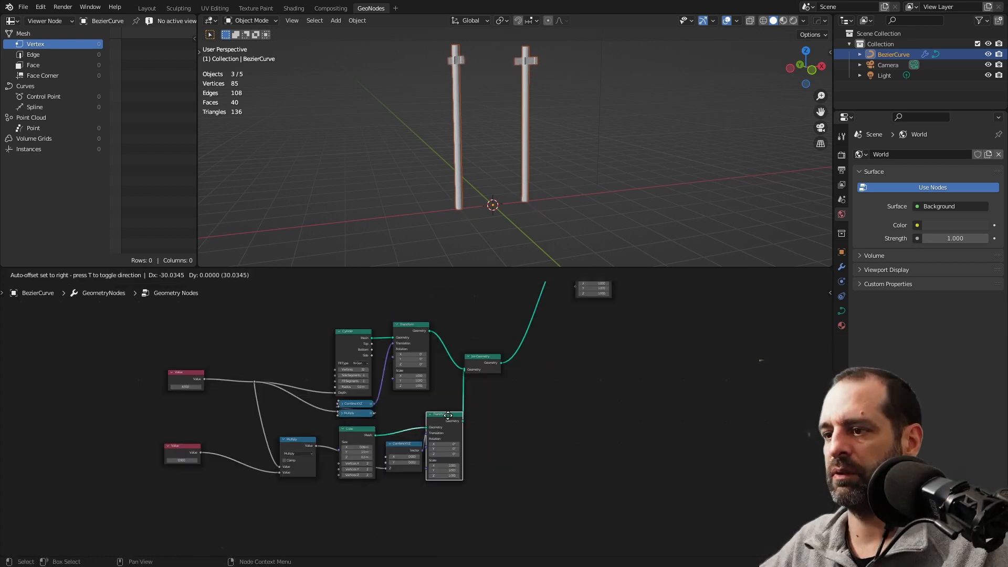
pyautogui.click(448, 415)
pyautogui.moveTo(399, 443); pyautogui.dragTo(390, 444)
pyautogui.moveTo(259, 316); pyautogui.dragTo(515, 499)
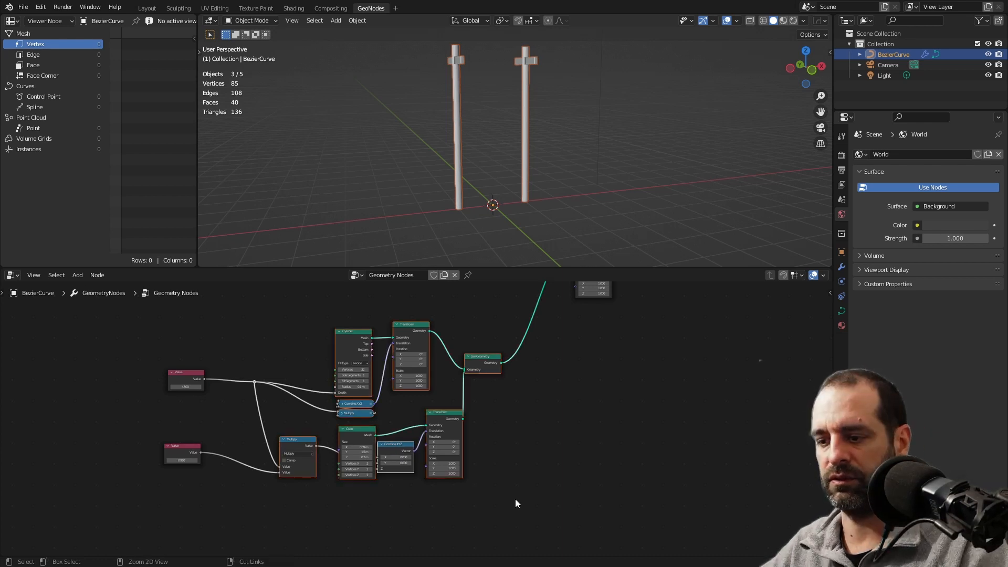
pyautogui.hotkey('ctrl', 'j')
pyautogui.press('F2')
pyautogui.write('Posts')
pyautogui.press('Return')
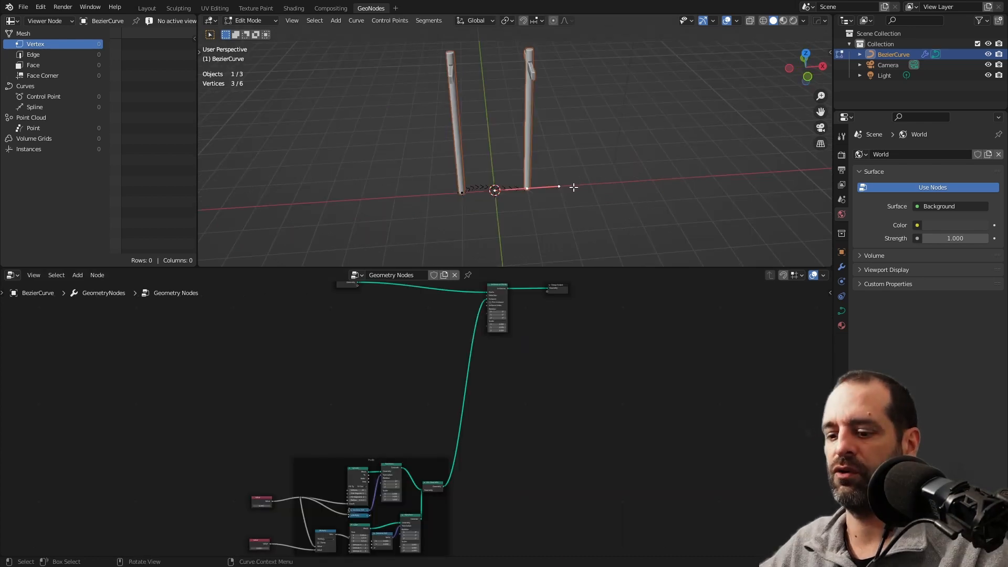
pyautogui.rightClick(610, 188)
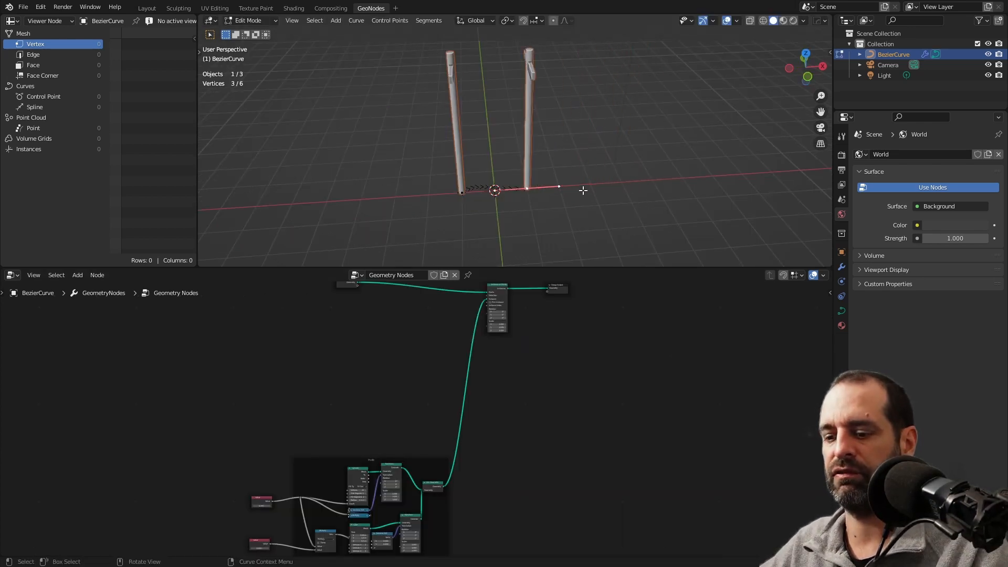
pyautogui.press('r')
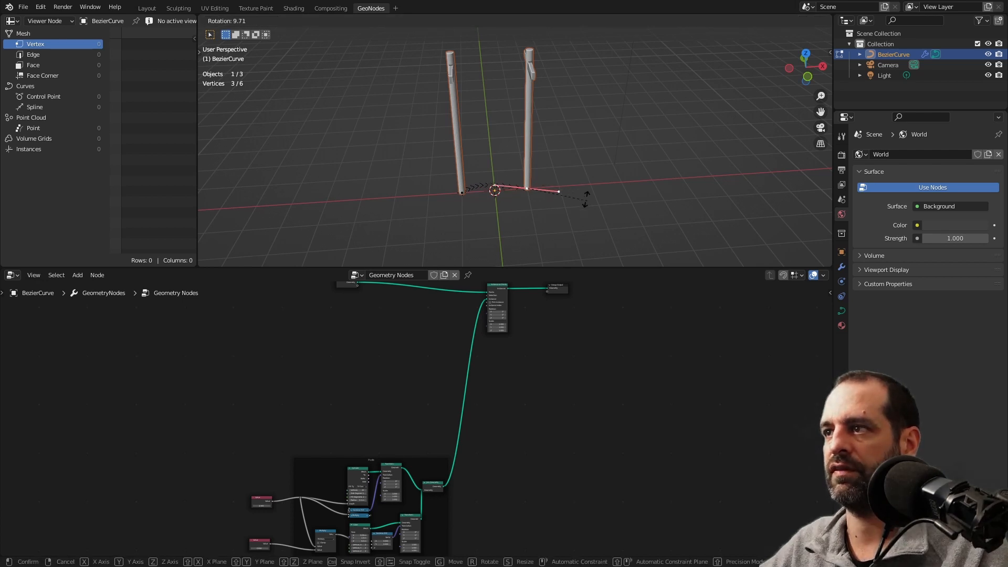
pyautogui.rightClick(584, 193)
# Move the selected end control point of the Bezier curve outward to widen the gap between the two poles
pyautogui.moveTo(619, 198); pyautogui.dragTo(604, 186, button='middle')
pyautogui.press('g')
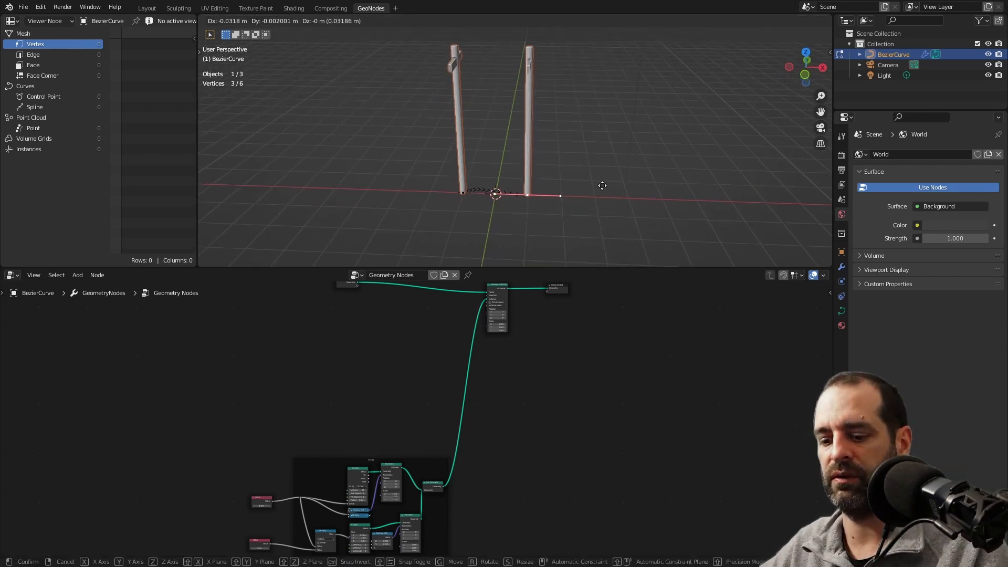
pyautogui.click(685, 206)
pyautogui.moveTo(671, 216); pyautogui.dragTo(623, 215, button='middle')
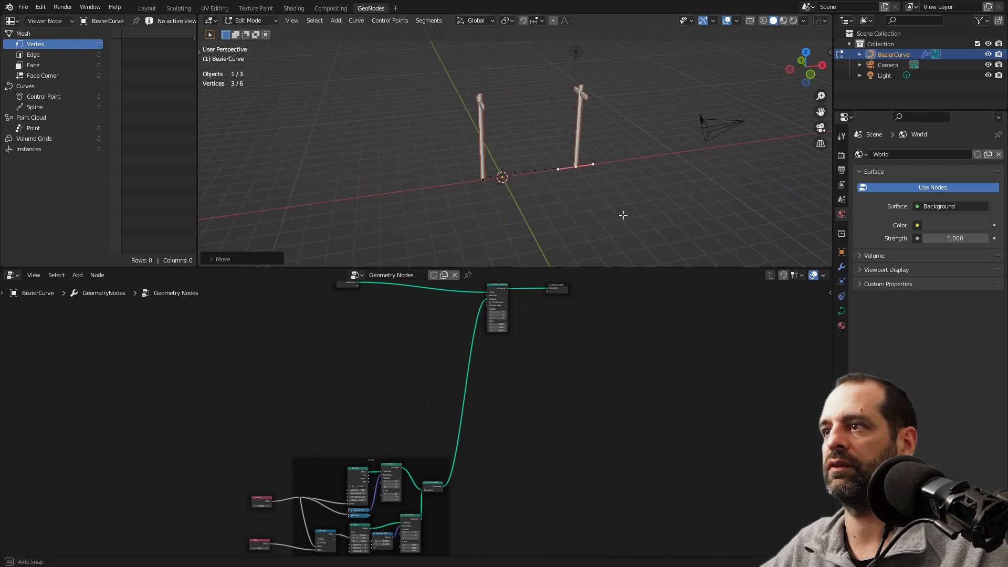
# Add a Sample Curve node and feed its Curve input from the Group Input's Geometry
pyautogui.scroll(3, 623, 215)
pyautogui.scroll(5, 439, 413)
pyautogui.hotkey('shift', 'a')
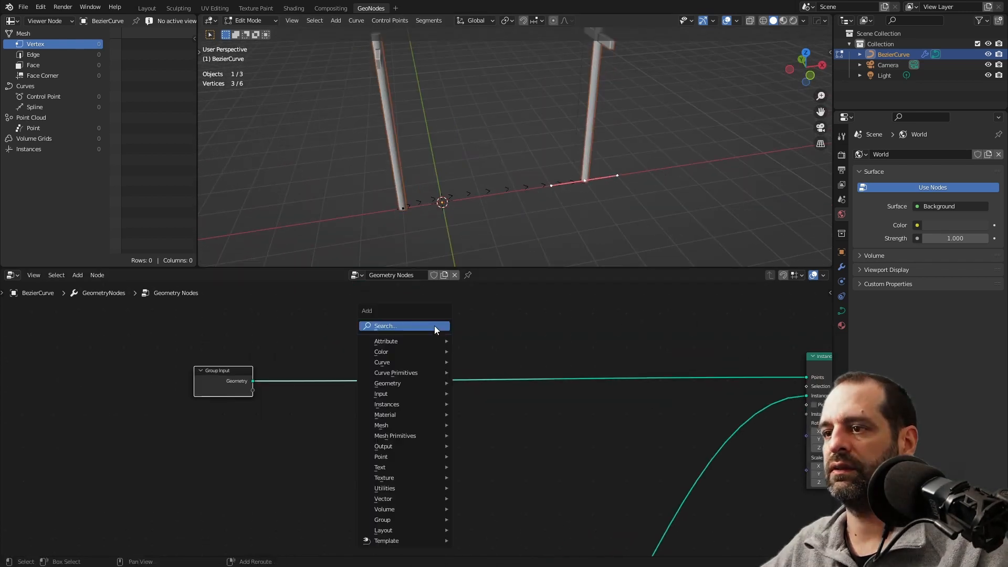
pyautogui.click(434, 326)
pyautogui.write('sam')
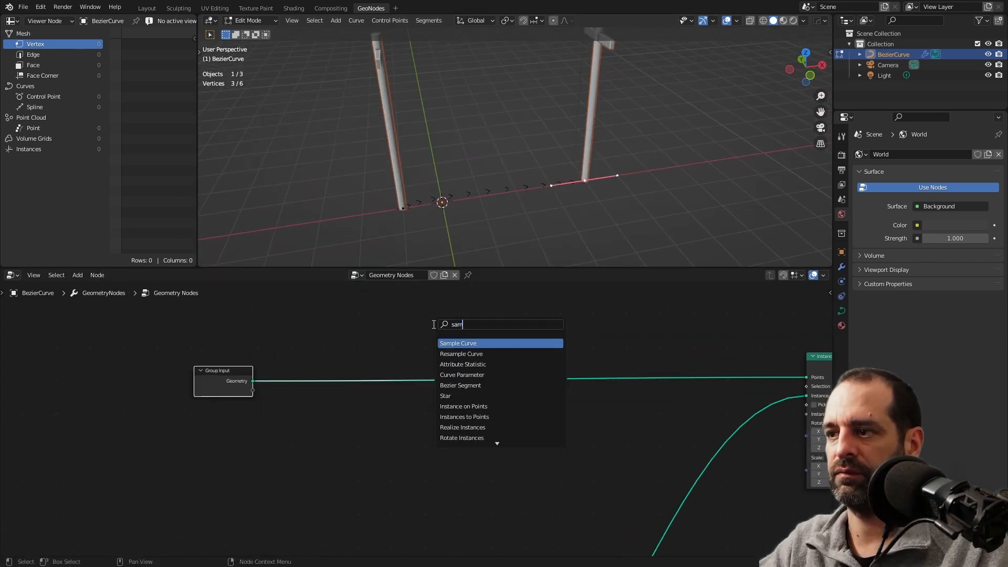
pyautogui.press('Return')
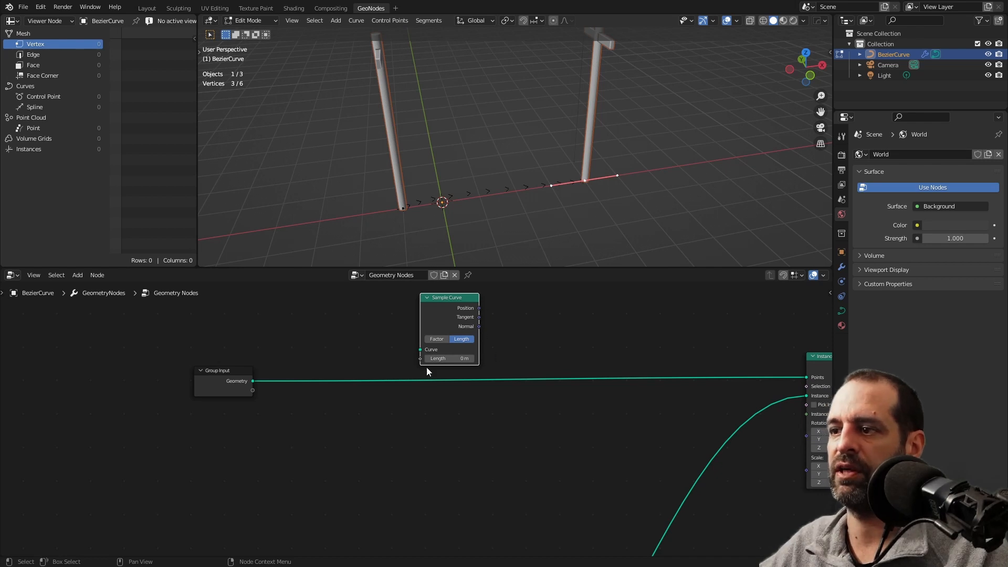
pyautogui.moveTo(245, 381); pyautogui.dragTo(420, 349)
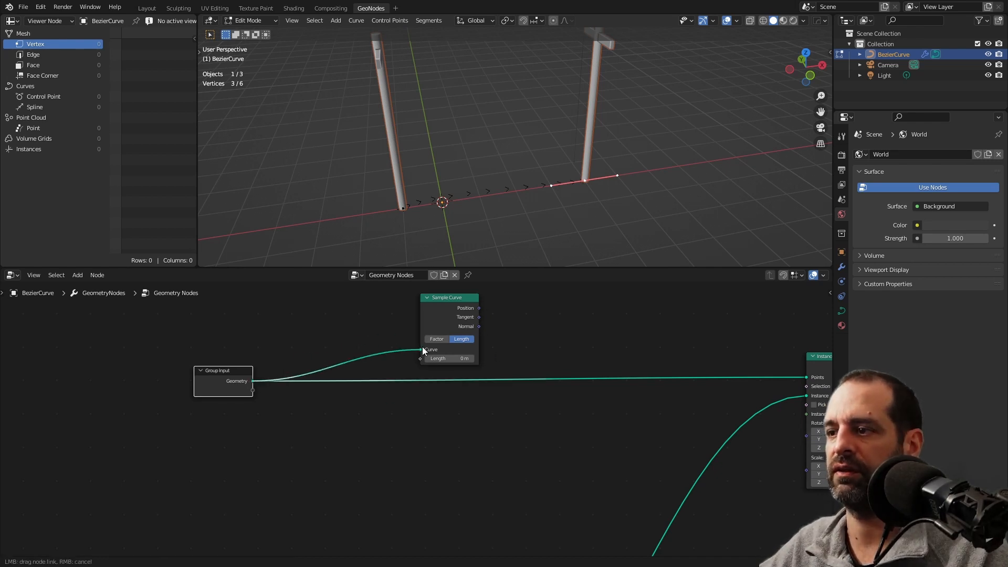
# Switch the Sample Curve node to Factor mode and reposition it above the Group Input's main link
pyautogui.moveTo(432, 306); pyautogui.dragTo(322, 351, button='middle')
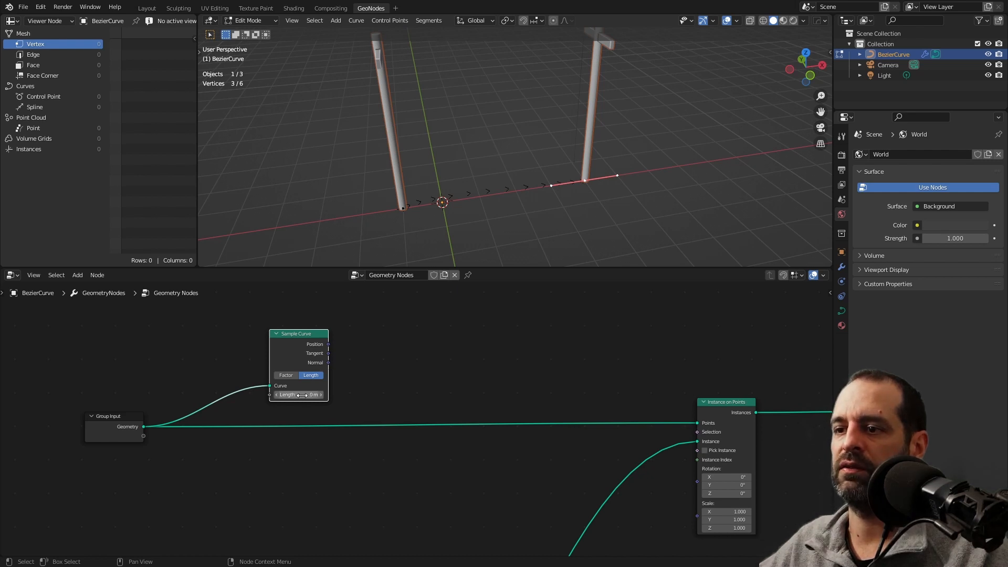
pyautogui.click(310, 376)
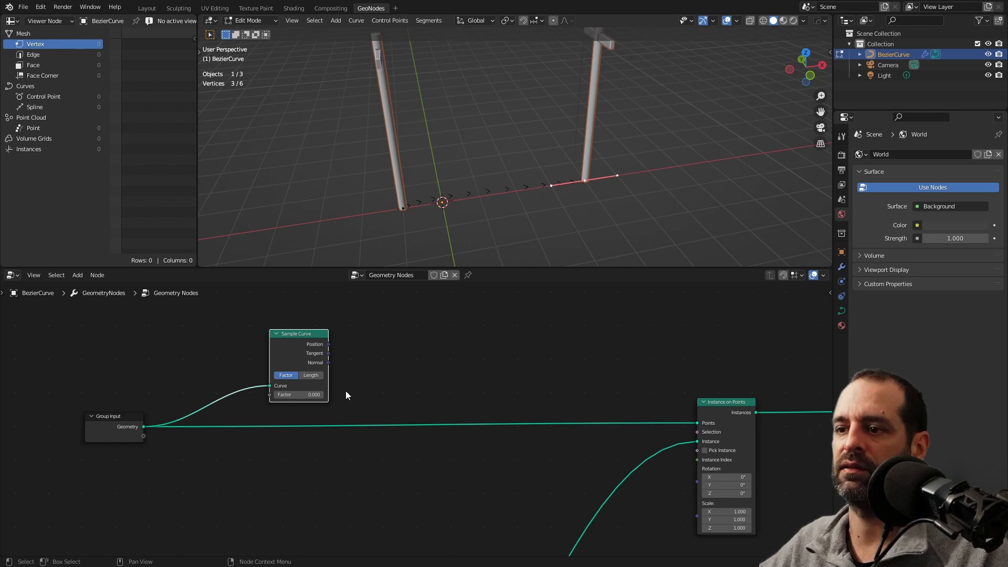
pyautogui.scroll(1, 346, 390)
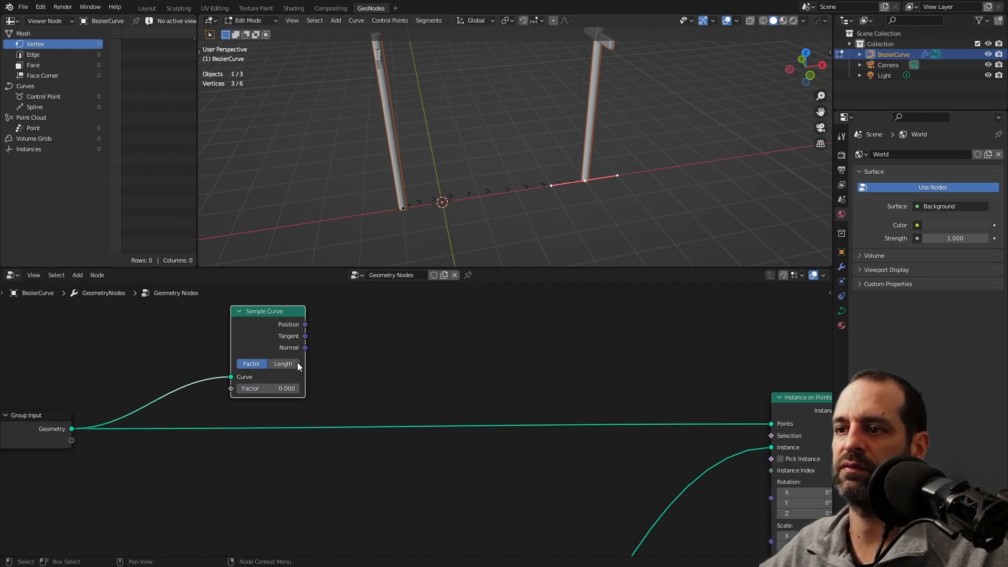
pyautogui.moveTo(268, 333); pyautogui.dragTo(261, 332)
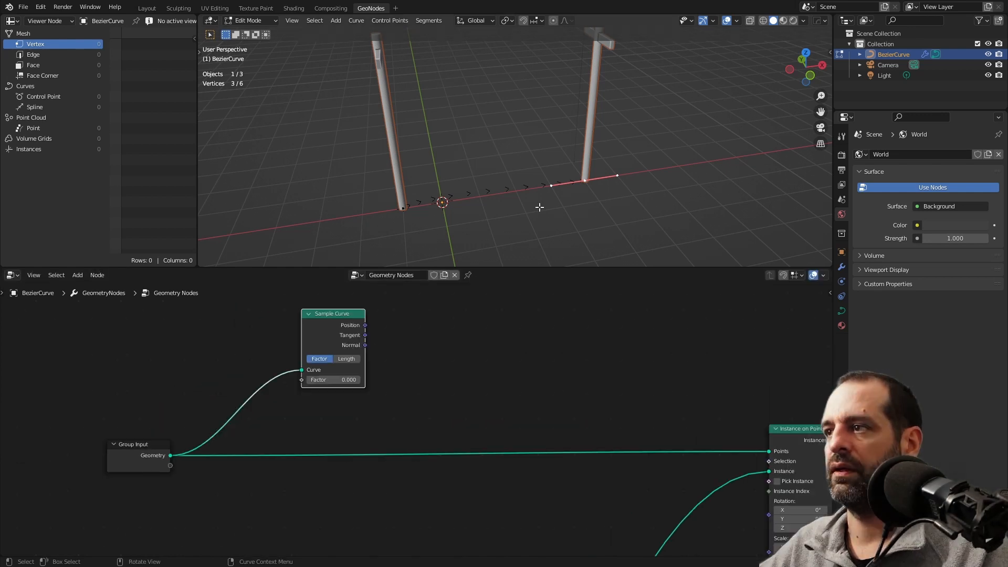
pyautogui.moveTo(539, 207); pyautogui.dragTo(581, 75, button='middle')
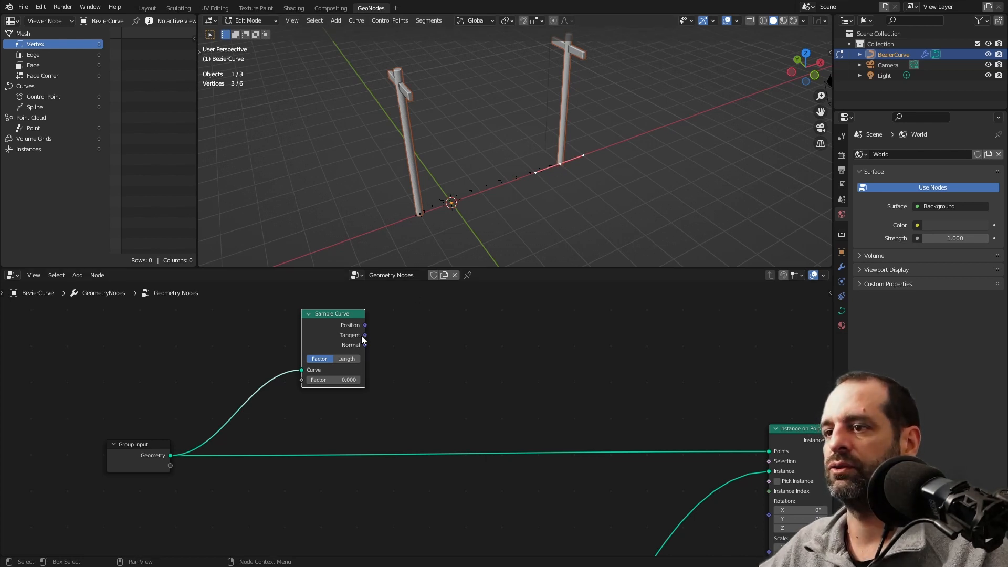
pyautogui.moveTo(365, 335)
pyautogui.mouseDown()
pyautogui.moveTo(437, 317)
pyautogui.moveTo(436, 336)
pyautogui.moveTo(441, 321)
pyautogui.mouseUp()
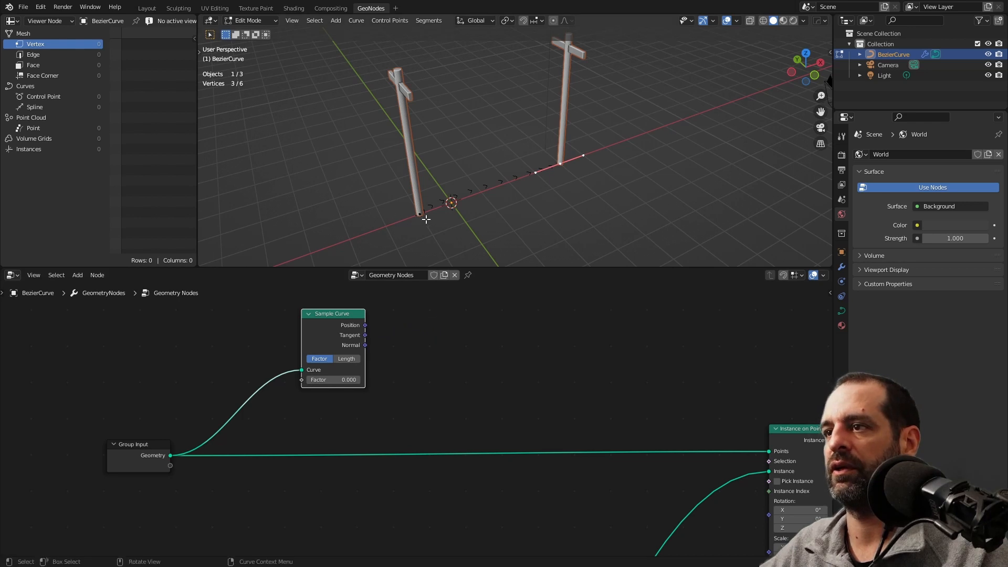
# Add an Align Euler to Vector node beside Sample Curve and feed its Vector input from Sample Curve's Tangent
pyautogui.scroll(-2, 417, 420)
pyautogui.moveTo(444, 353); pyautogui.dragTo(463, 370, button='middle')
pyautogui.hotkey('shift', 'a')
pyautogui.write('s')
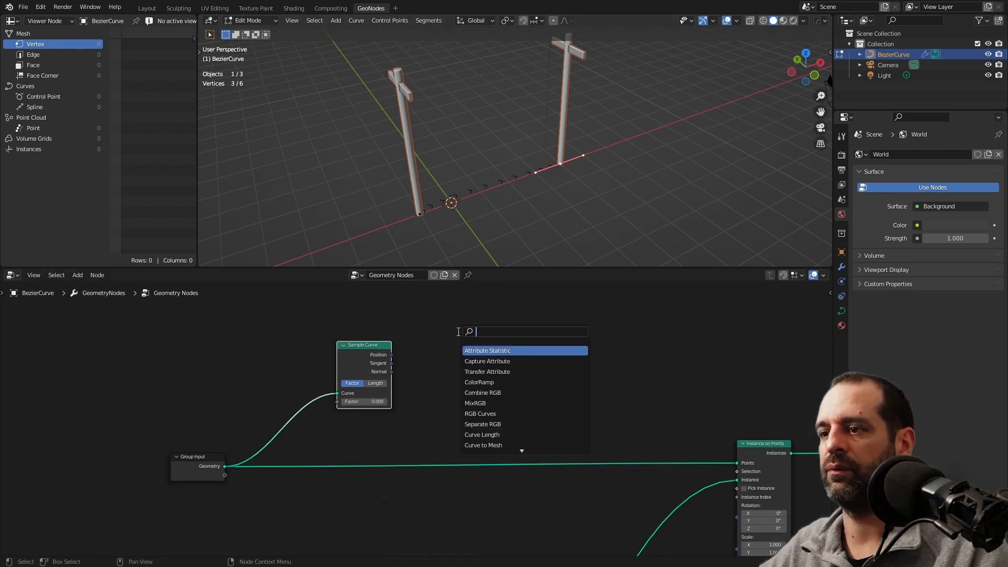
pyautogui.write('aling')
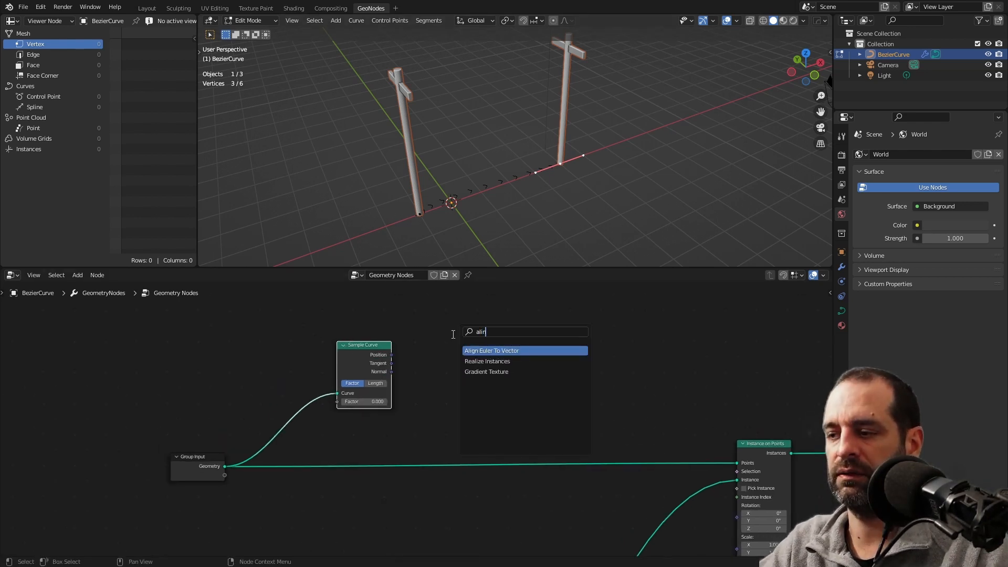
pyautogui.click(500, 351)
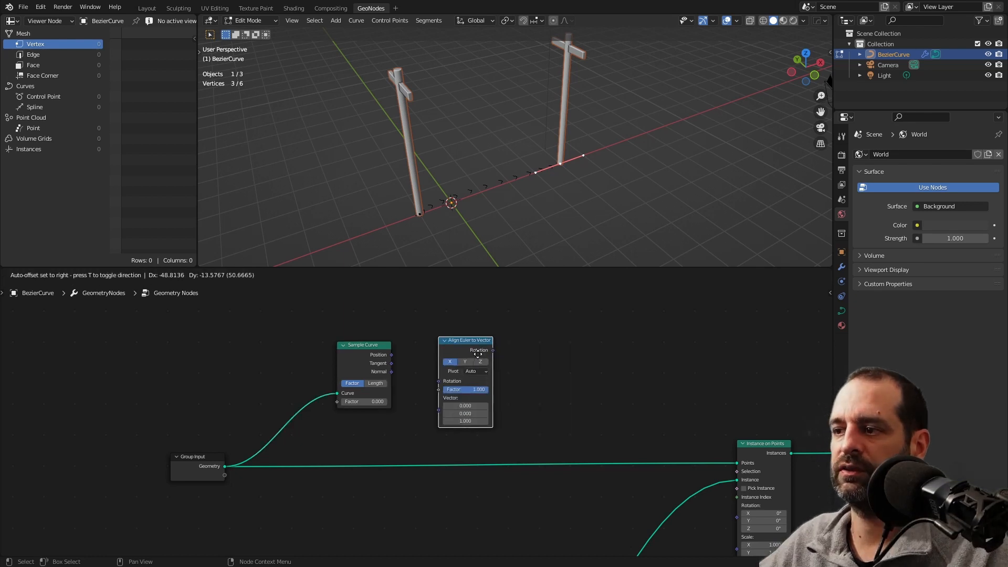
pyautogui.click(441, 386)
pyautogui.scroll(1, 442, 383)
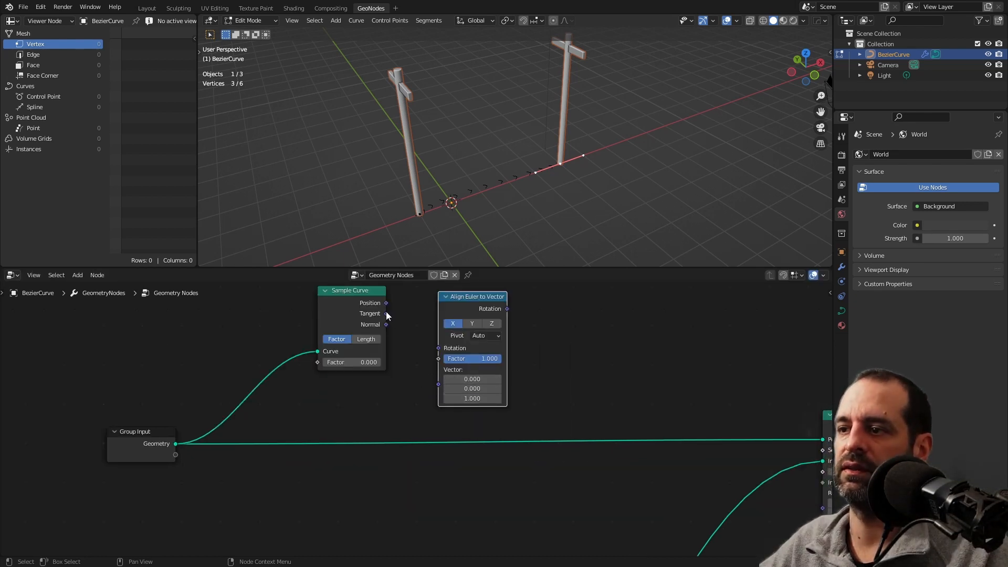
pyautogui.moveTo(386, 314); pyautogui.dragTo(436, 394)
# Add a Curve Parameter node ahead of Sample Curve and move Align Euler to Vector slightly closer to Sample Curve
pyautogui.scroll(-1, 370, 341)
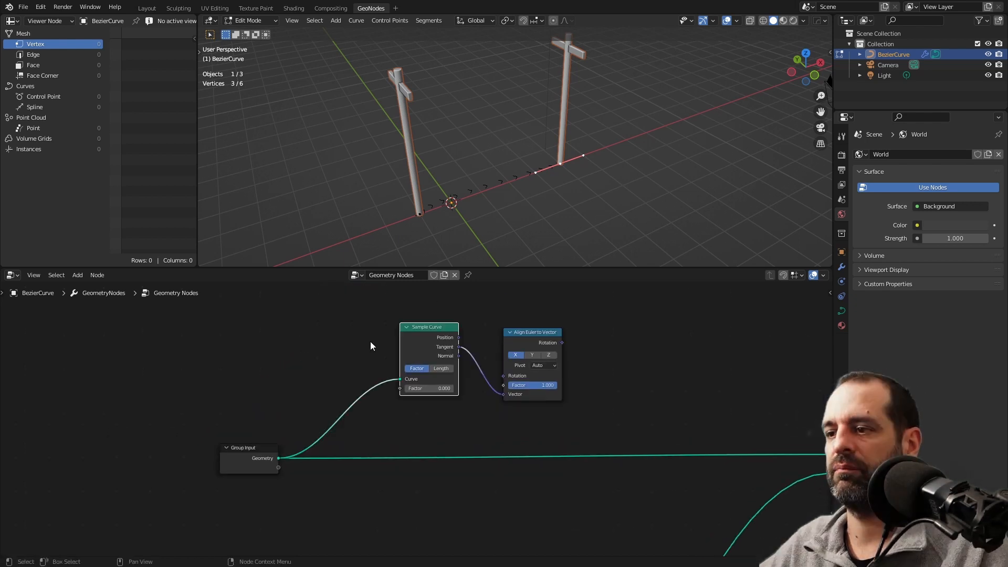
pyautogui.hotkey('shift', 'a')
pyautogui.click(359, 332)
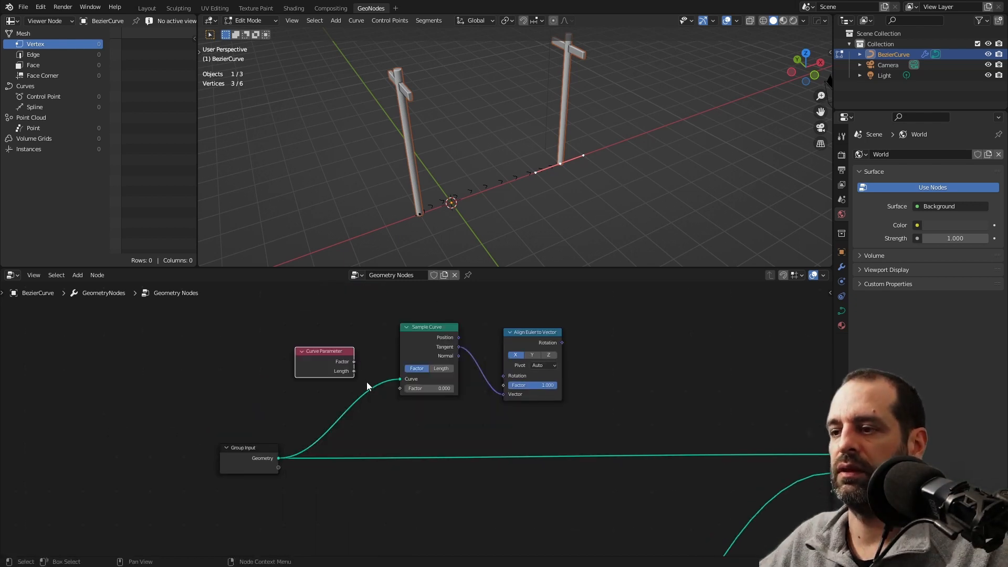
pyautogui.moveTo(483, 414); pyautogui.dragTo(403, 390, button='middle')
pyautogui.moveTo(450, 311); pyautogui.dragTo(439, 309)
# Drive Sample Curve's Factor from Curve Parameter's Factor and connect Align Euler to Vector's Rotation to the Rotation of Instance on Points
pyautogui.moveTo(328, 384); pyautogui.dragTo(290, 396, button='middle')
pyautogui.scroll(3, 290, 396)
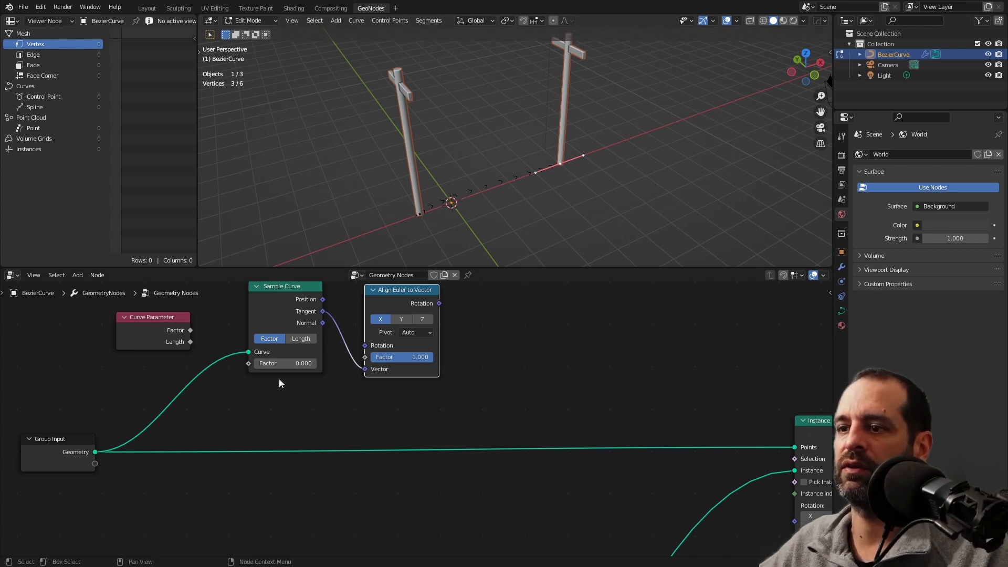
pyautogui.moveTo(279, 364); pyautogui.dragTo(320, 364)
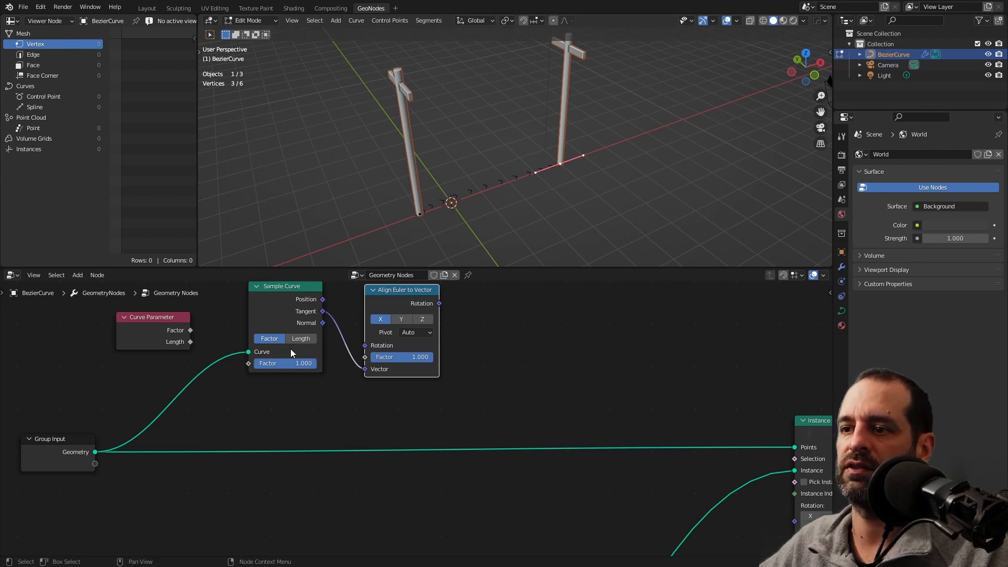
pyautogui.moveTo(302, 364); pyautogui.dragTo(255, 363)
pyautogui.moveTo(189, 330); pyautogui.dragTo(249, 364)
pyautogui.scroll(-3, 260, 381)
pyautogui.moveTo(360, 332); pyautogui.dragTo(587, 469)
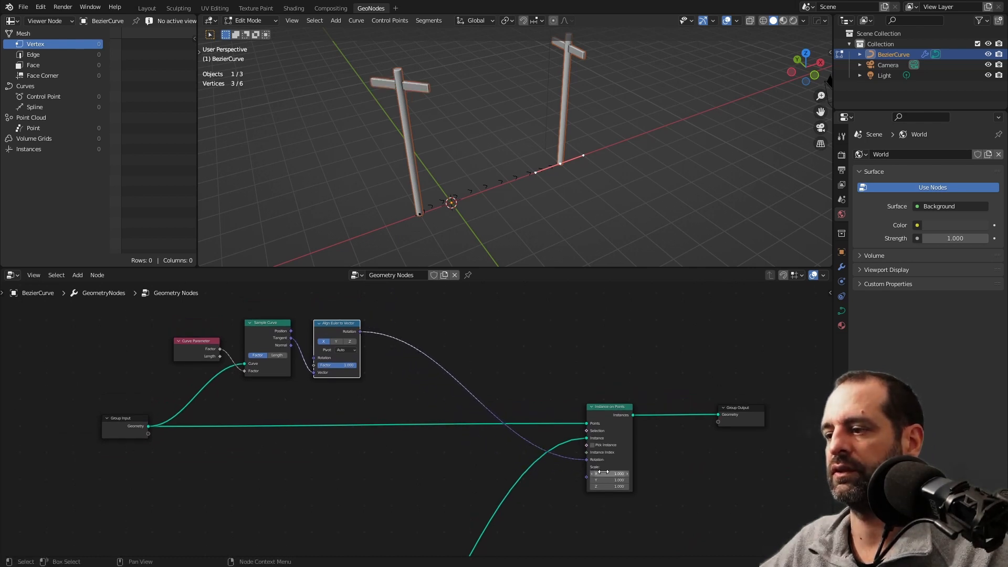
# Try rotating the curve's far end control point about the global Z axis to test the crossbar alignment
pyautogui.moveTo(436, 210); pyautogui.dragTo(467, 209, button='middle')
pyautogui.moveTo(488, 208); pyautogui.dragTo(509, 200, button='middle')
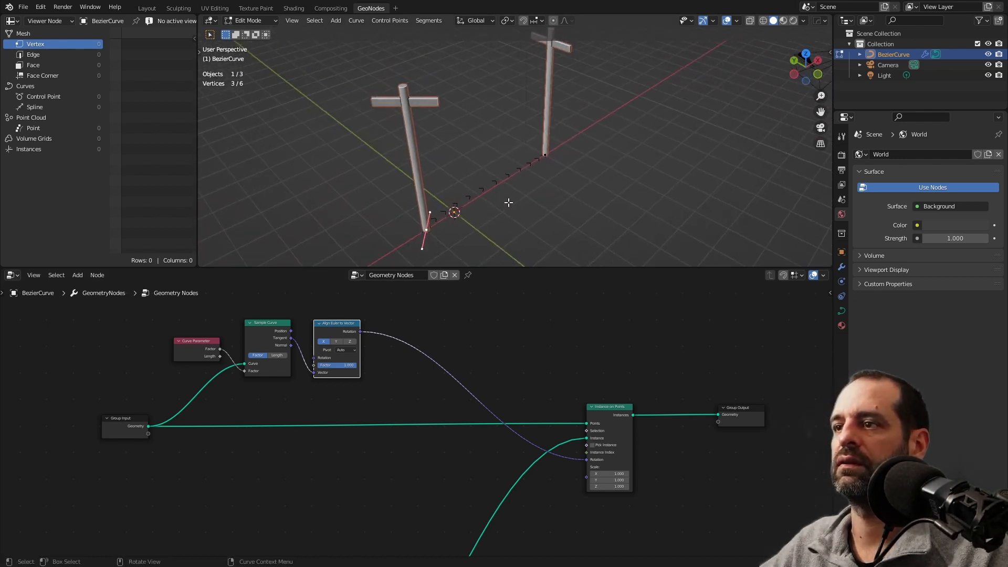
pyautogui.click(545, 154)
pyautogui.moveTo(541, 154); pyautogui.dragTo(565, 155, button='middle')
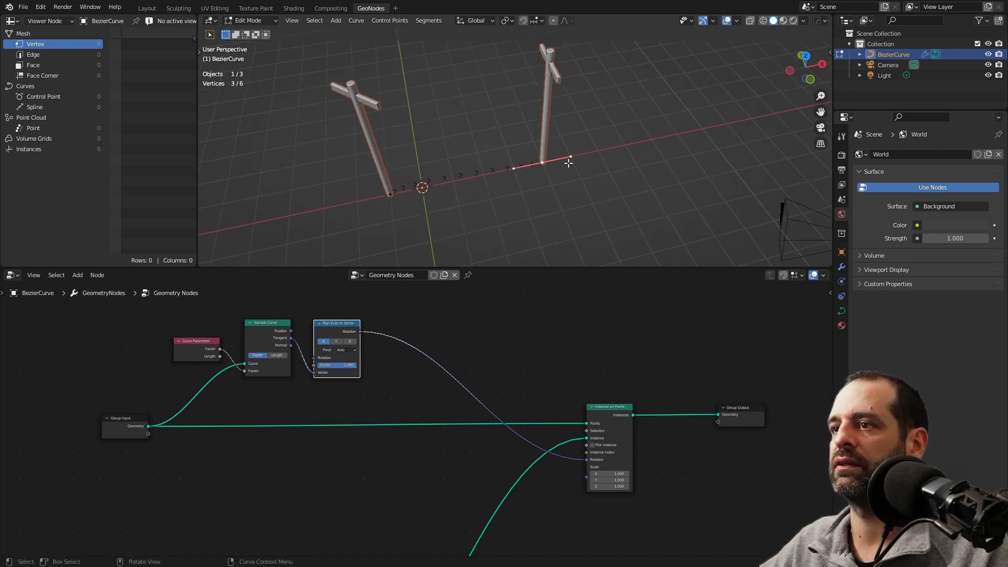
pyautogui.press('r')
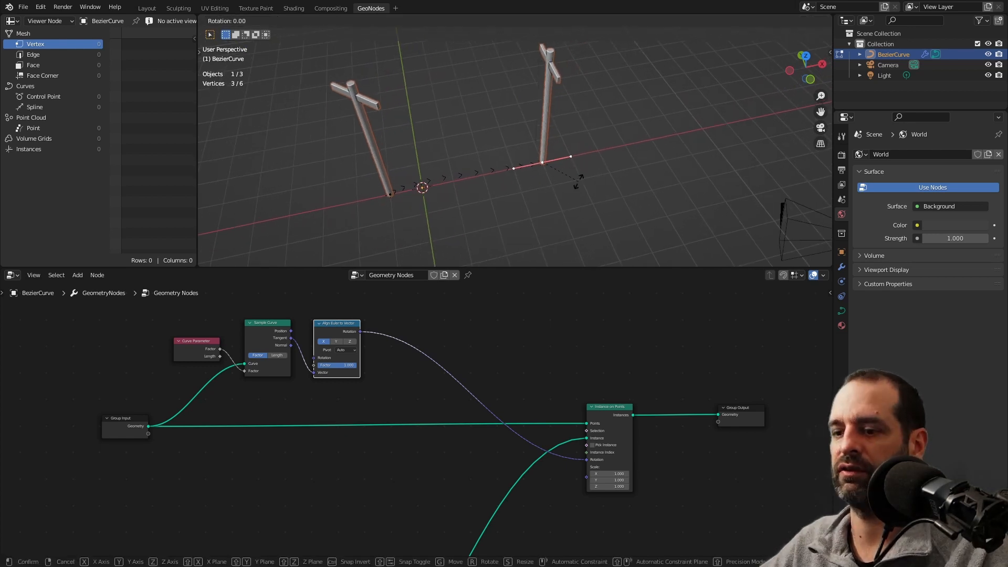
pyautogui.press('z')
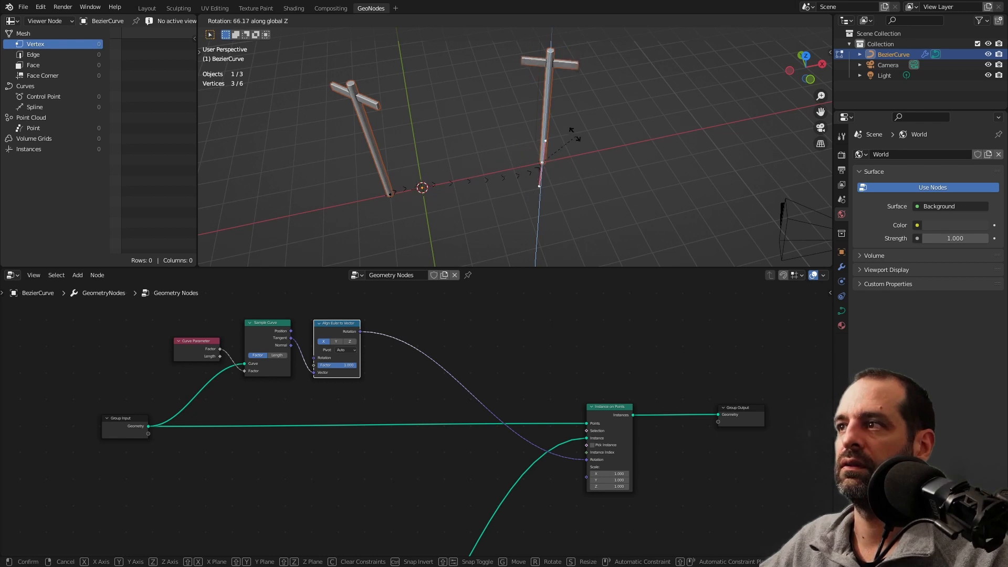
pyautogui.click(567, 152)
pyautogui.moveTo(609, 173); pyautogui.dragTo(627, 160, button='middle')
pyautogui.press('r')
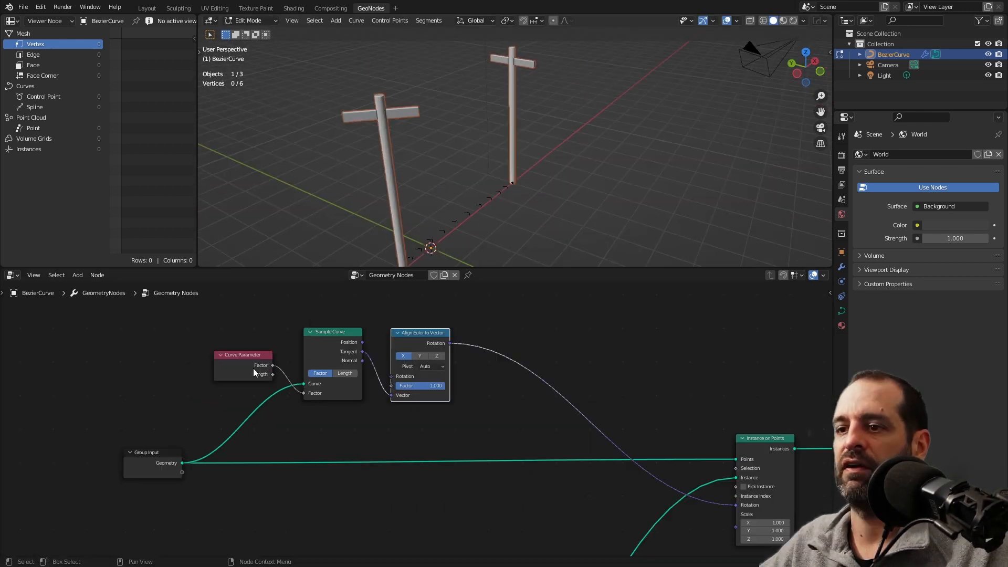
# Disconnect Curve Parameter from Sample Curve's Factor and try rotating the curve's start control point
pyautogui.moveTo(304, 394); pyautogui.dragTo(283, 405)
pyautogui.moveTo(583, 153); pyautogui.dragTo(541, 173, button='middle')
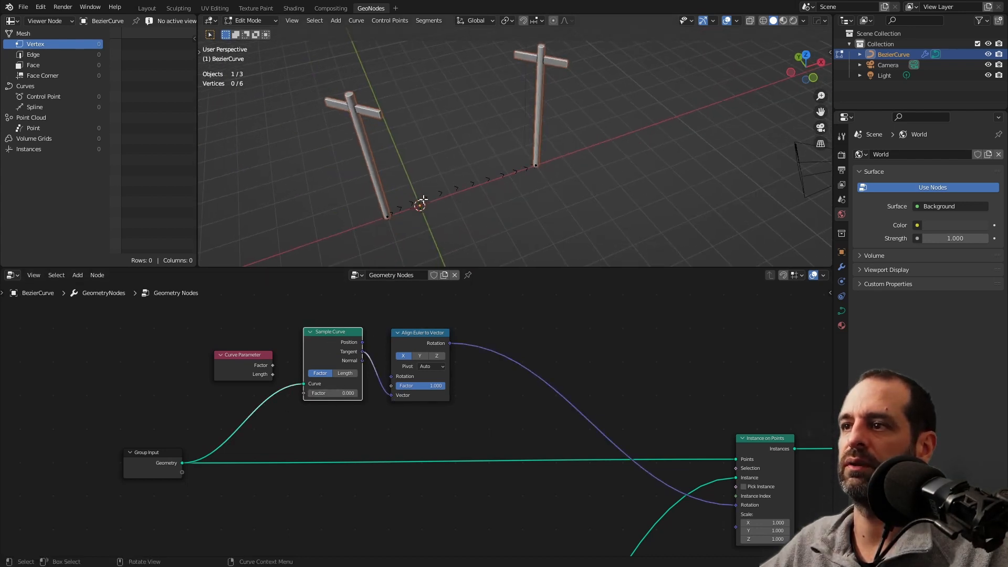
pyautogui.click(389, 219)
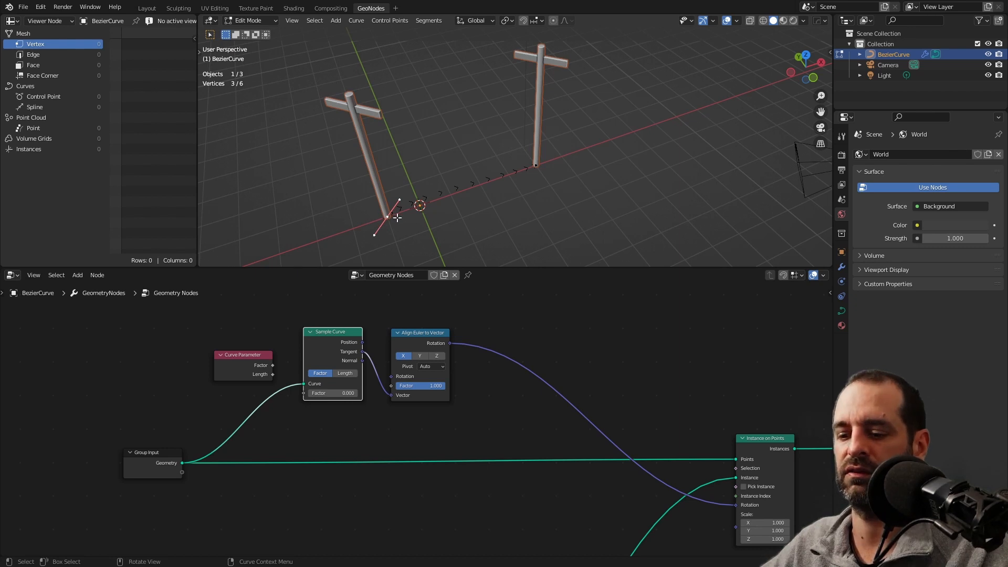
pyautogui.press('r')
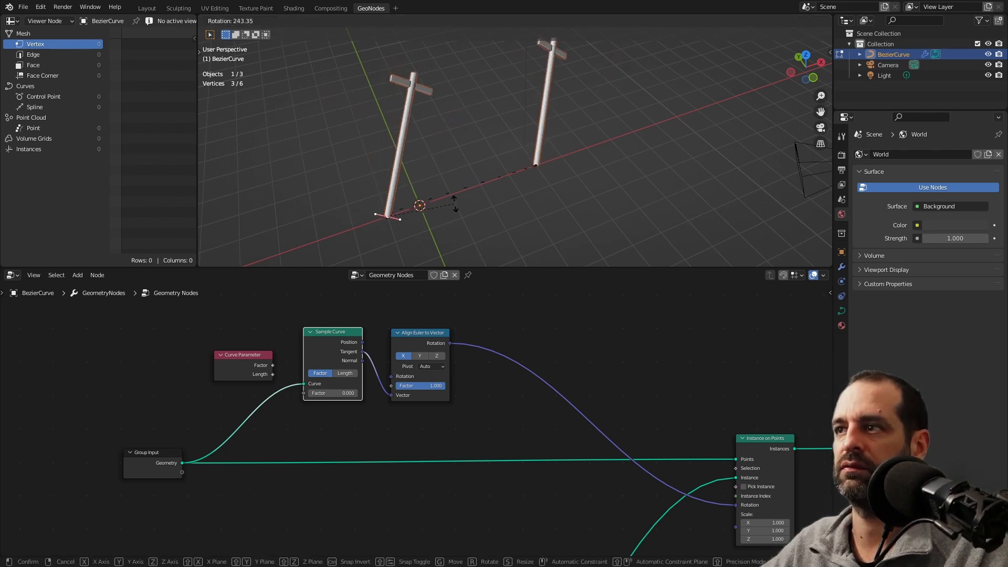
pyautogui.rightClick(432, 232)
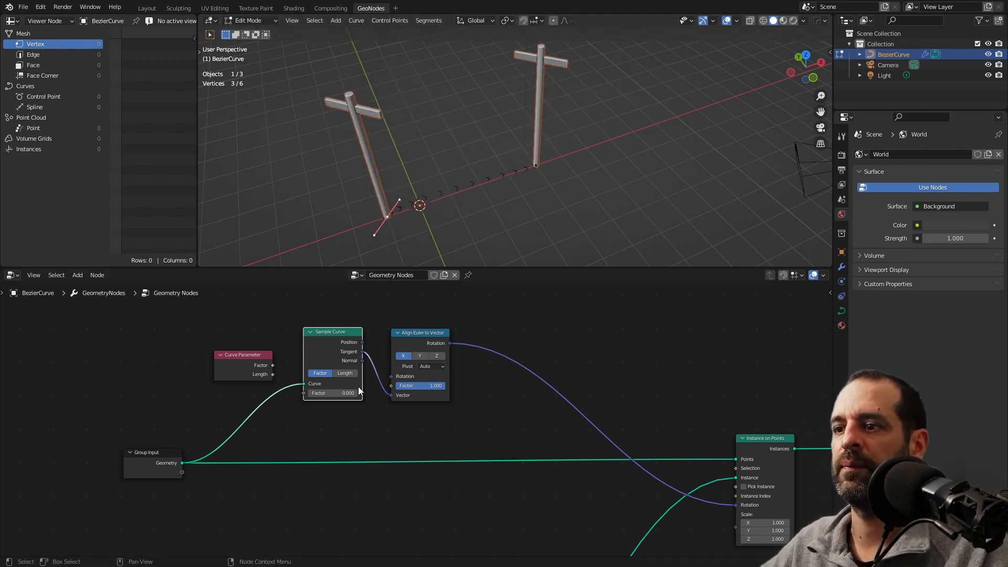
# Try a Sample Curve Factor of 1.000, and reconnect Curve Parameter's Factor to that input
pyautogui.moveTo(331, 393); pyautogui.dragTo(368, 394)
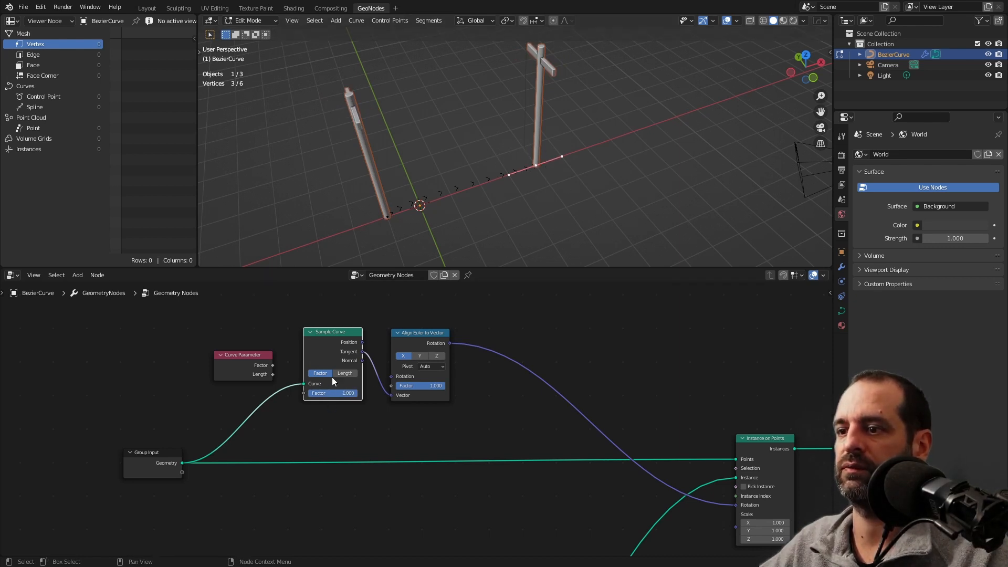
pyautogui.keyDown('shift'); pyautogui.moveTo(517, 182); pyautogui.dragTo(502, 182, button='middle'); pyautogui.keyUp('shift')
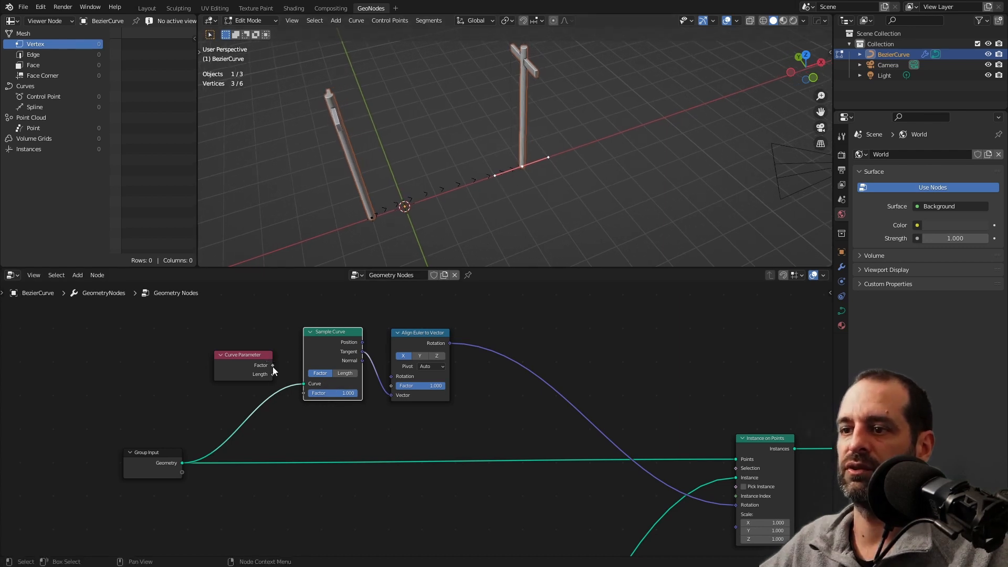
pyautogui.moveTo(272, 366); pyautogui.dragTo(303, 393)
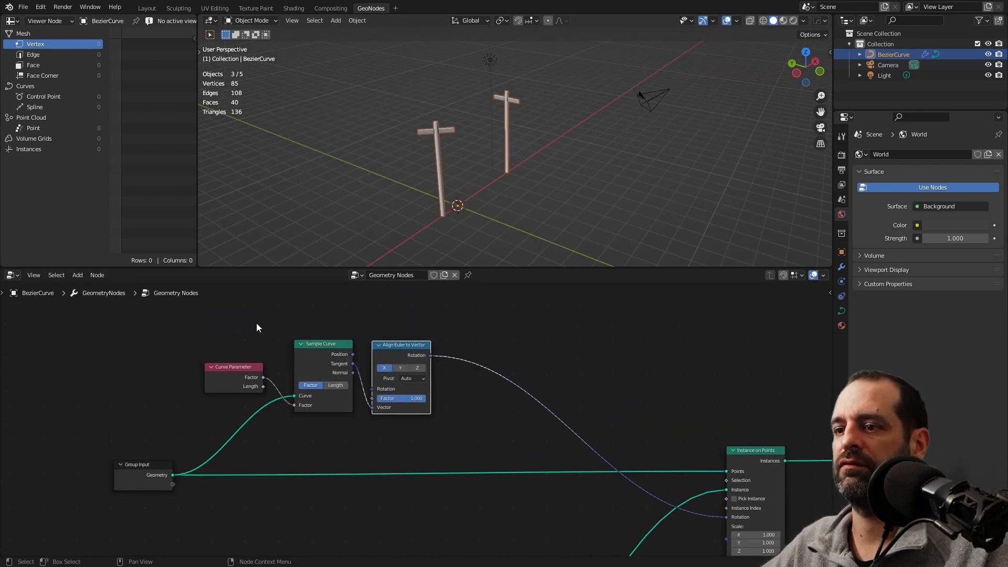
# Move the Curve Parameter, Sample Curve and Align Euler to Vector nodes together farther above the main geometry link
pyautogui.moveTo(205, 315); pyautogui.dragTo(439, 454)
pyautogui.moveTo(399, 353); pyautogui.dragTo(400, 313)
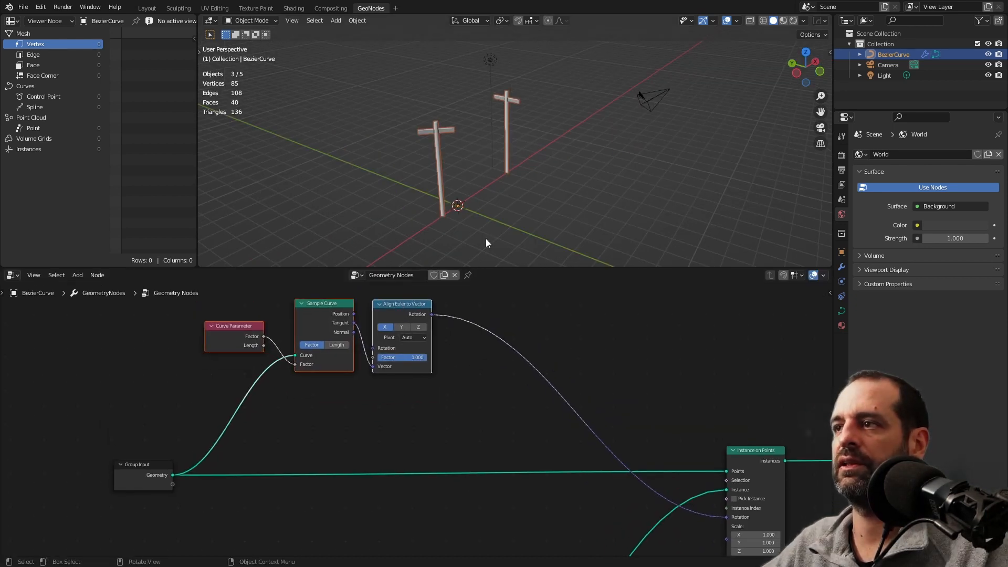
pyautogui.moveTo(513, 190); pyautogui.dragTo(519, 191, button='middle')
# Insert a Vector Math node set to Add on the rotation link between Align Euler to Vector and Instance on Points
pyautogui.moveTo(524, 365); pyautogui.dragTo(506, 368, button='middle')
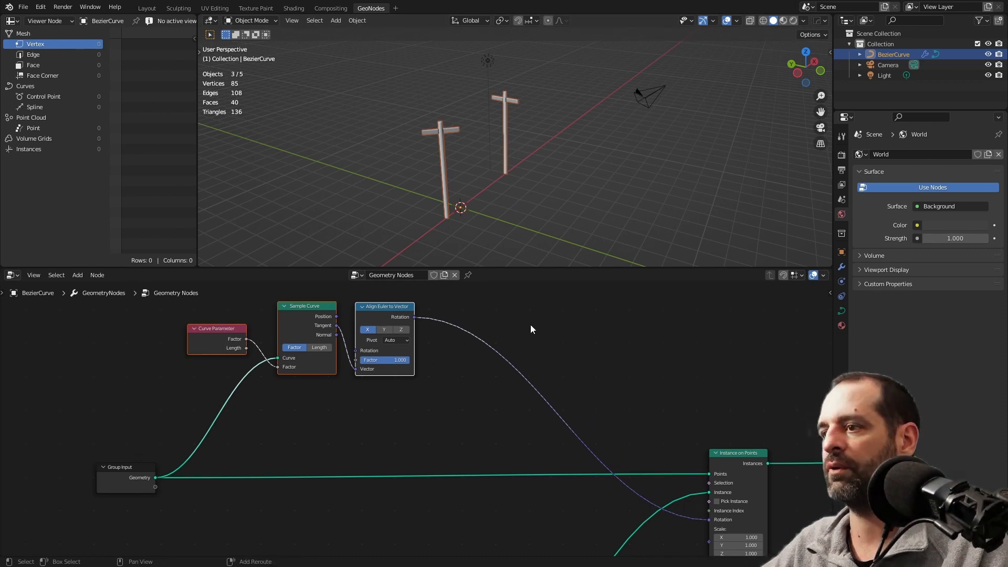
pyautogui.hotkey('shift', 'a')
pyautogui.click(504, 314)
pyautogui.write('vec')
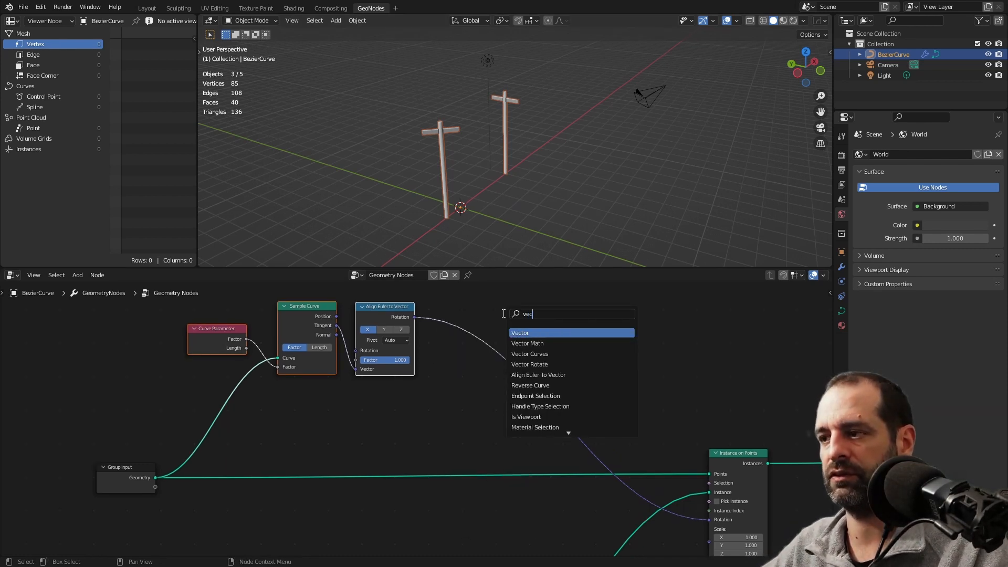
pyautogui.click(529, 343)
pyautogui.click(436, 319)
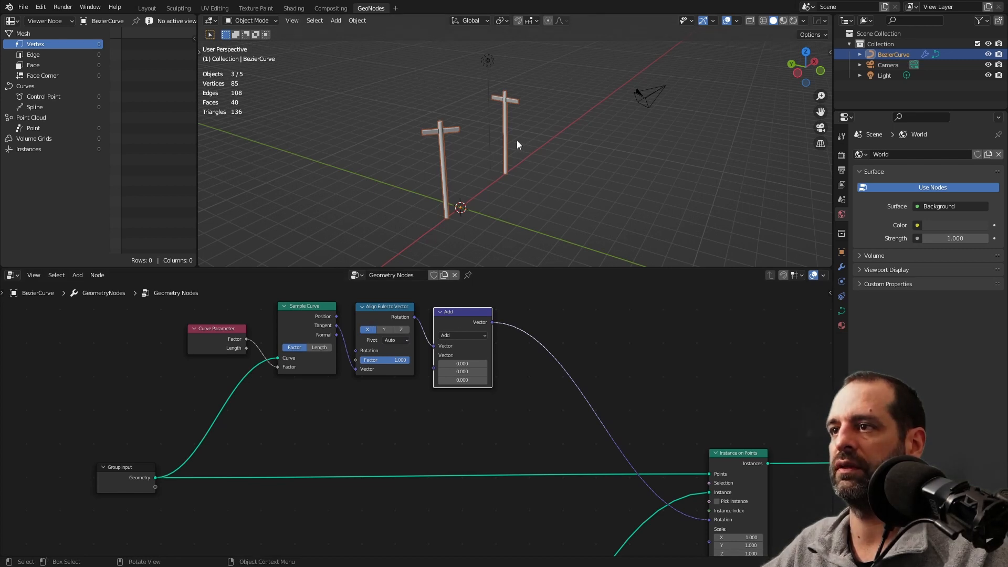
# Add a Random Value node of type Vector below the Align Euler to Vector node
pyautogui.hotkey('shift', 'a')
pyautogui.click(408, 337)
pyautogui.write('ran')
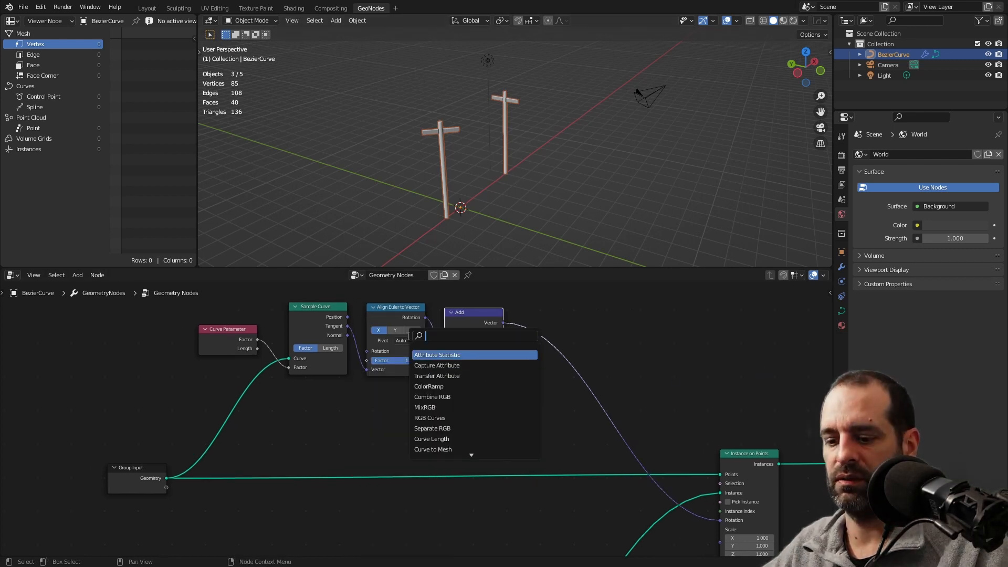
pyautogui.click(433, 365)
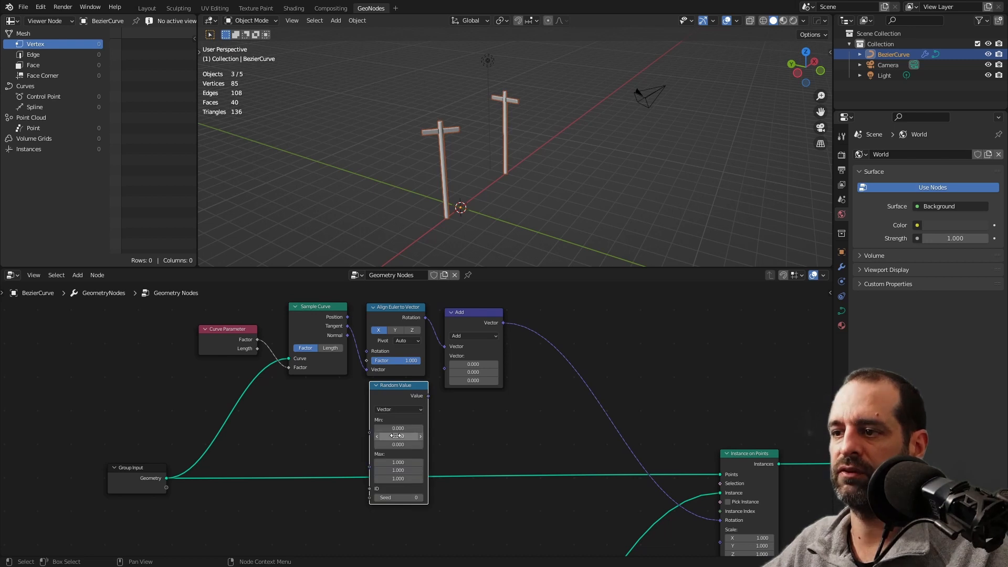
pyautogui.click(392, 401)
pyautogui.scroll(2, 392, 401)
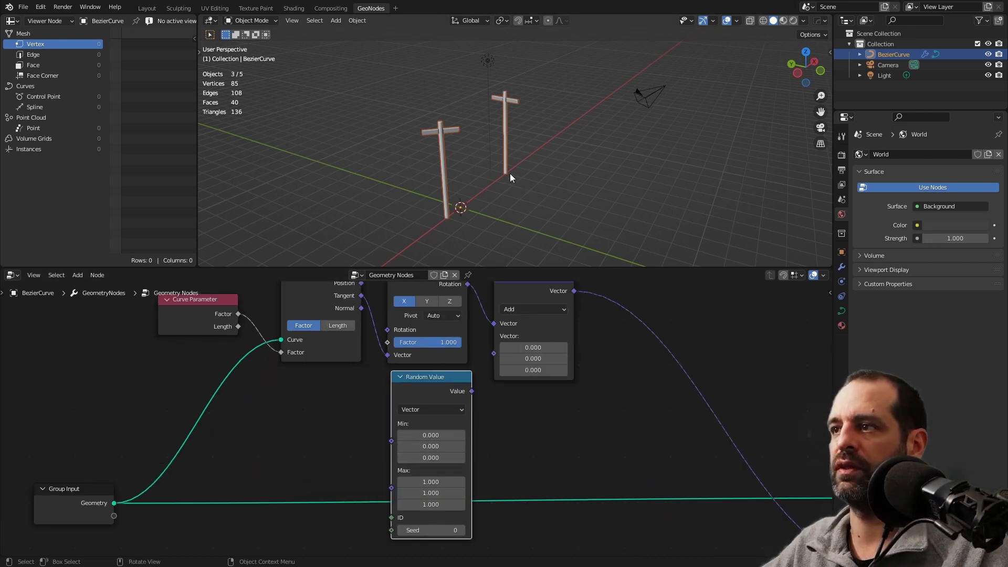
# Rotate the curve's far end control point by about -13° around the global Z axis, and return to Object Mode
pyautogui.press('Tab')
pyautogui.moveTo(509, 173); pyautogui.dragTo(501, 142, button='middle')
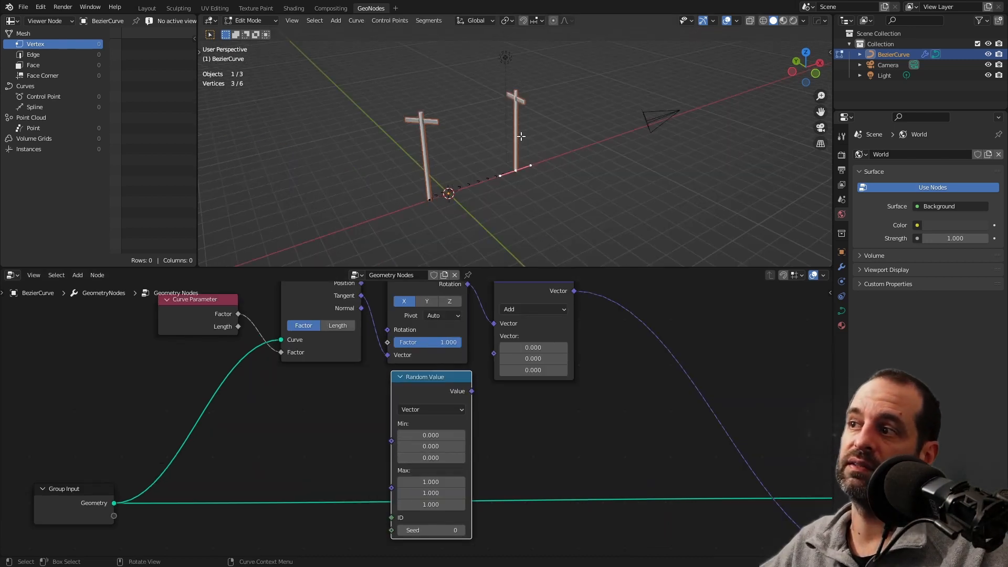
pyautogui.moveTo(569, 179); pyautogui.dragTo(562, 168, button='middle')
pyautogui.press('r')
pyautogui.press('z')
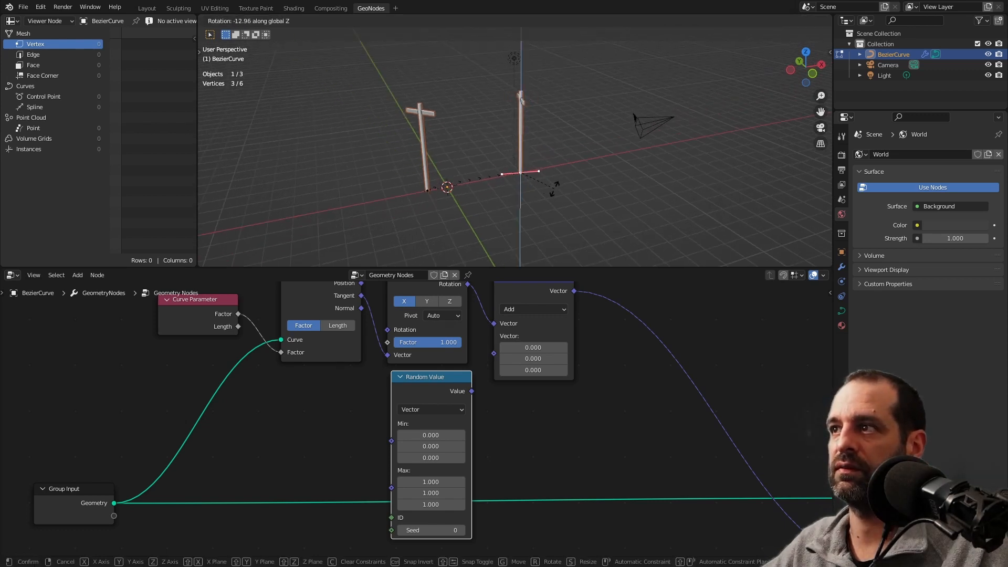
pyautogui.click(556, 191)
pyautogui.press('Tab')
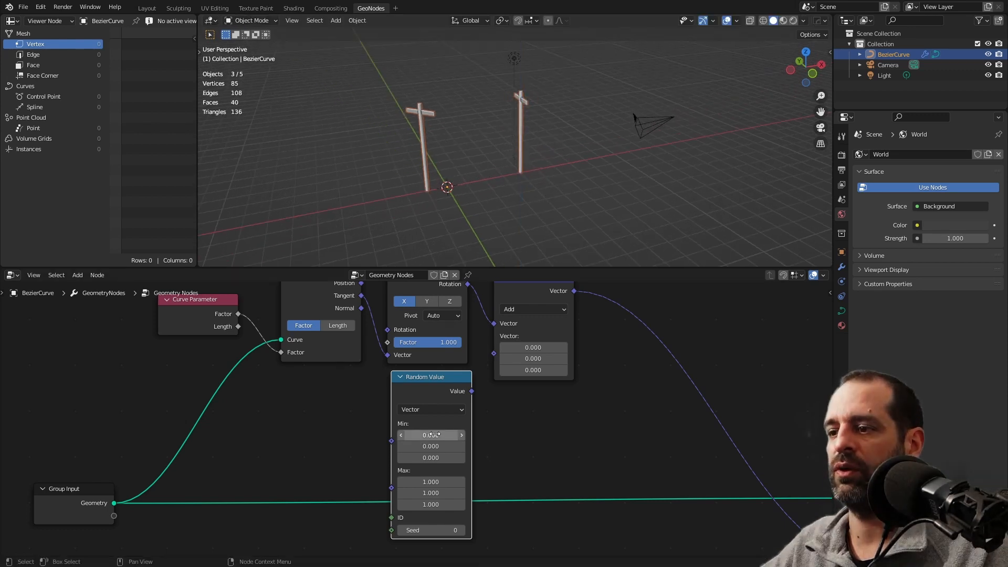
# Set Random Value's Min X and Y to -0.1 and Max X and Y to 0.1, and feed its Value into the Add node
pyautogui.click(432, 435)
pyautogui.moveTo(440, 436); pyautogui.dragTo(441, 447)
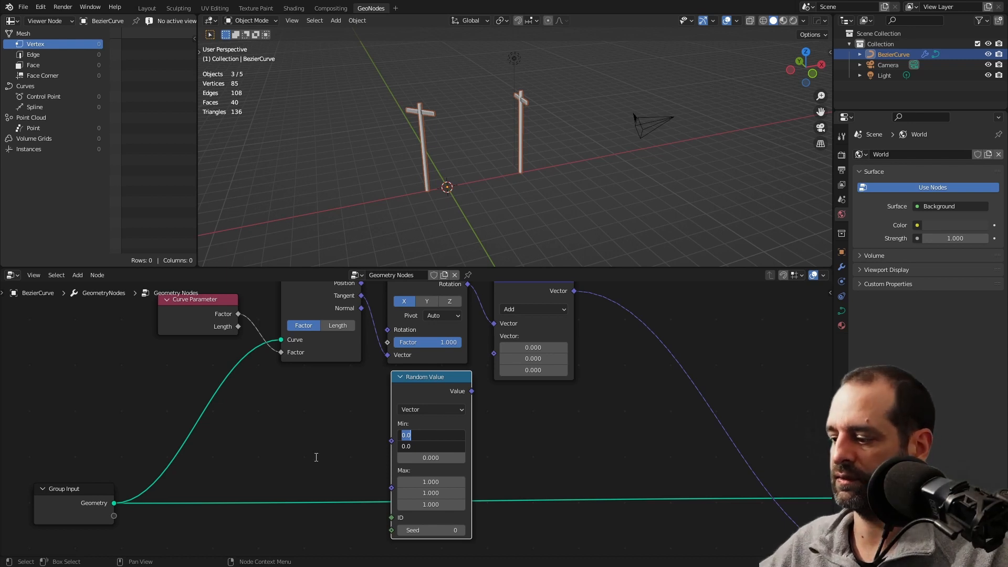
pyautogui.press('BackSpace')
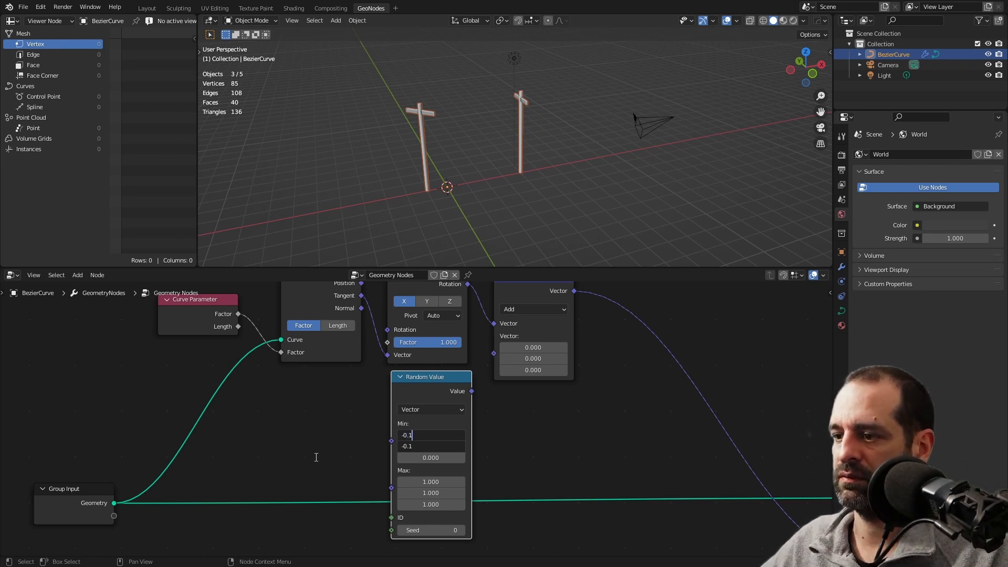
pyautogui.press('Return')
pyautogui.moveTo(421, 480); pyautogui.dragTo(420, 493)
pyautogui.write('0.1')
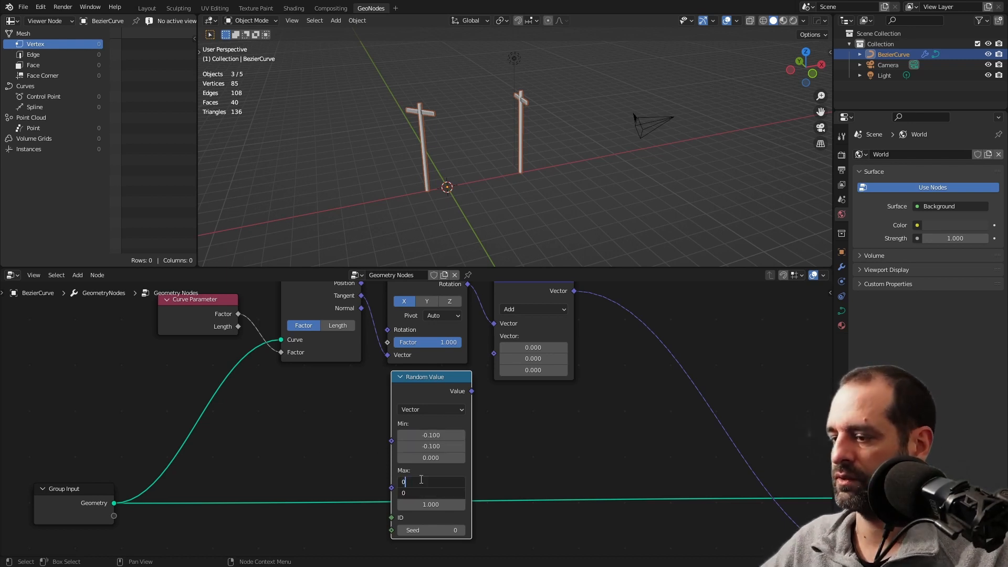
pyautogui.press('Return')
pyautogui.press('h')
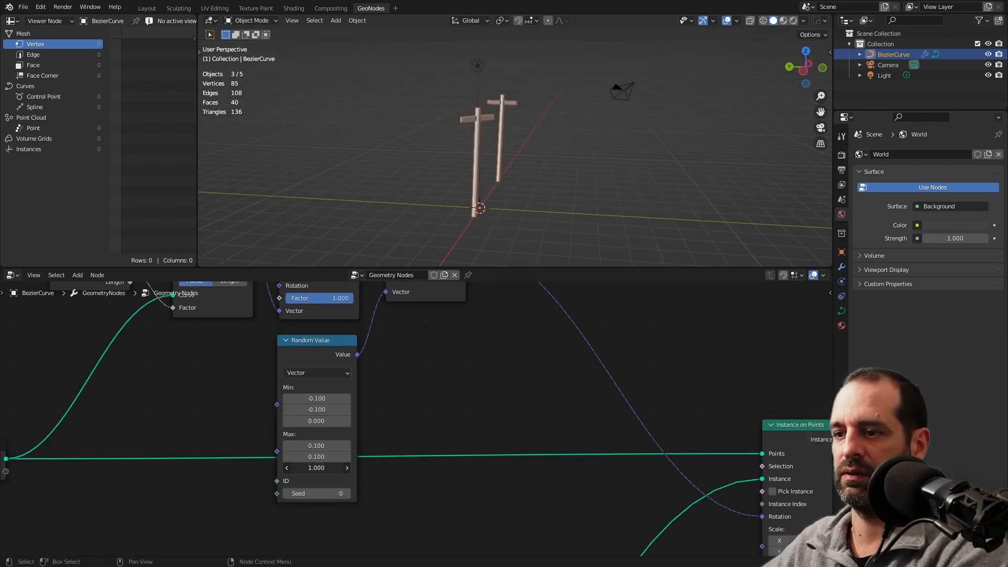
# Set the Random Value node's Max Z to 0 and its Seed to 17
pyautogui.doubleClick(317, 467)
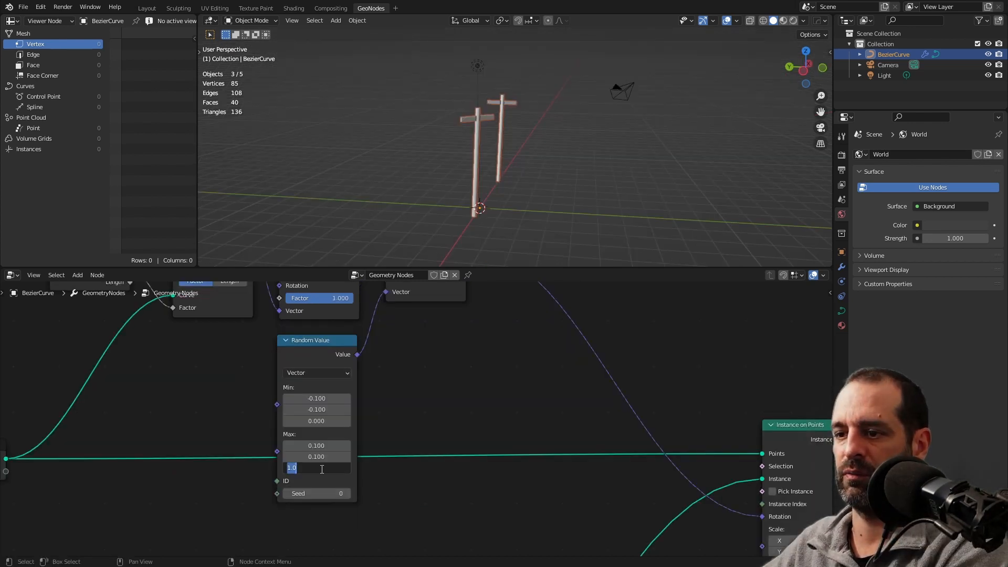
pyautogui.write('0')
pyautogui.press('Return')
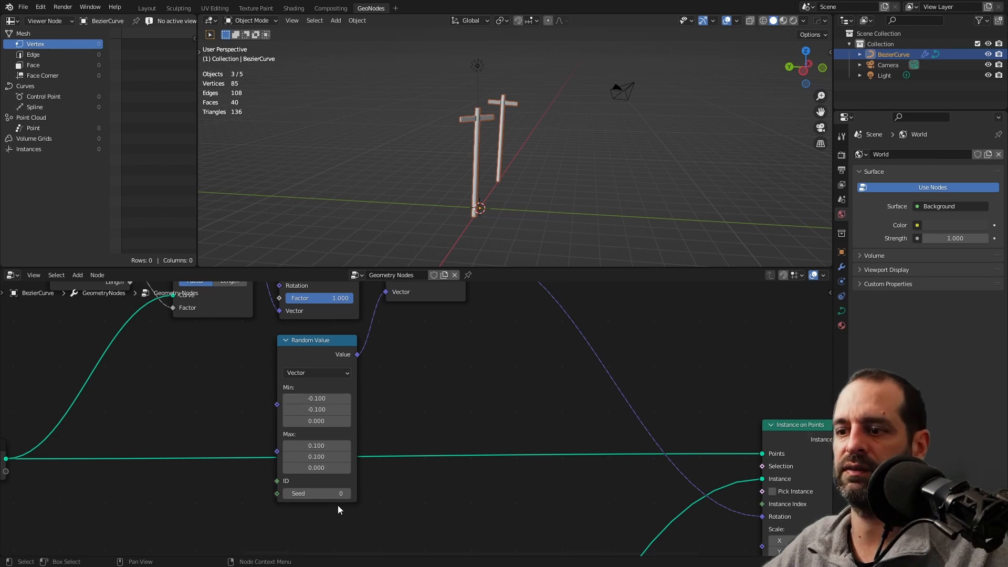
pyautogui.moveTo(313, 493); pyautogui.dragTo(342, 493)
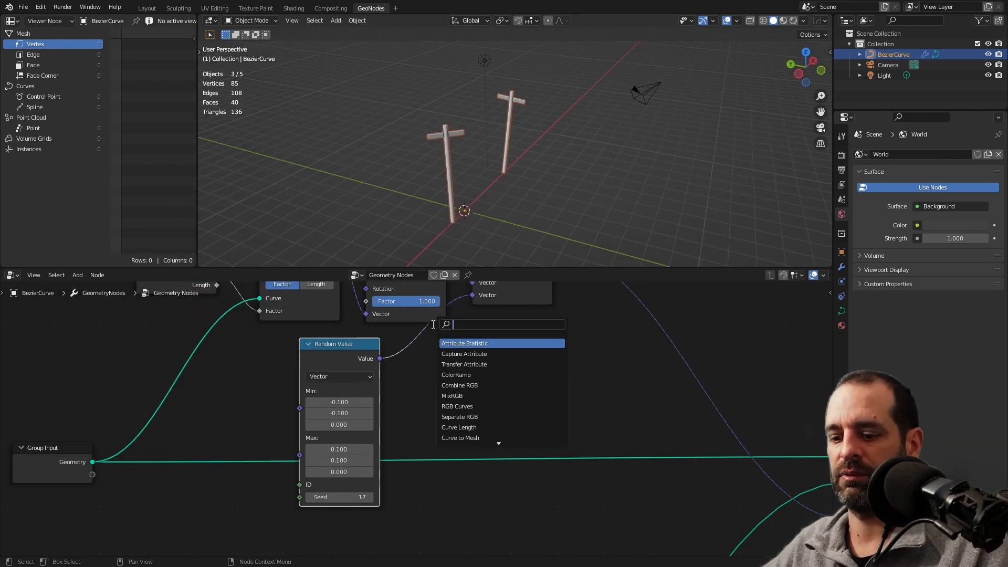
# Insert a Vector Math node set to Scale between Random Value and Add, with its Scale at 0
pyautogui.write('vec')
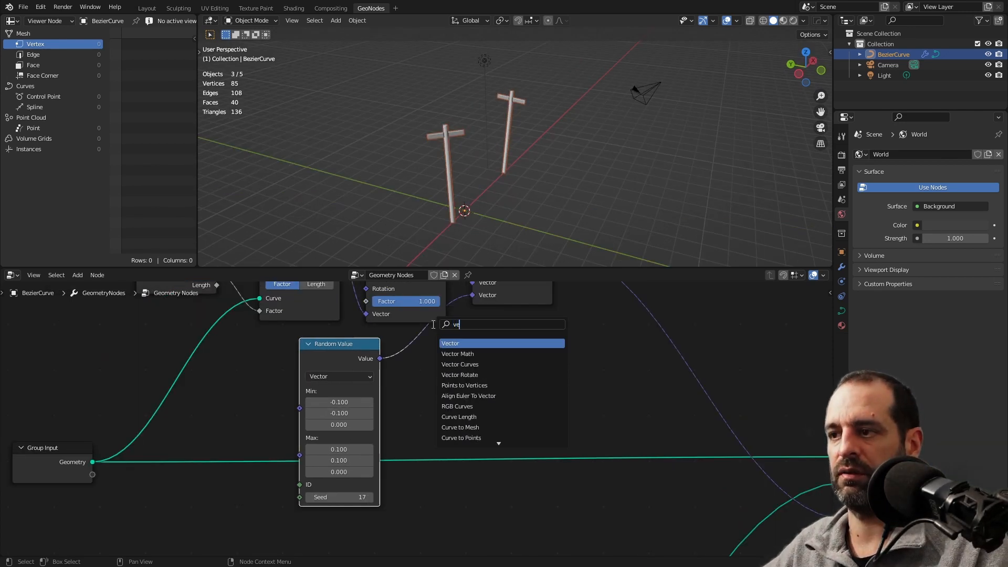
pyautogui.click(462, 352)
pyautogui.click(453, 359)
pyautogui.click(476, 372)
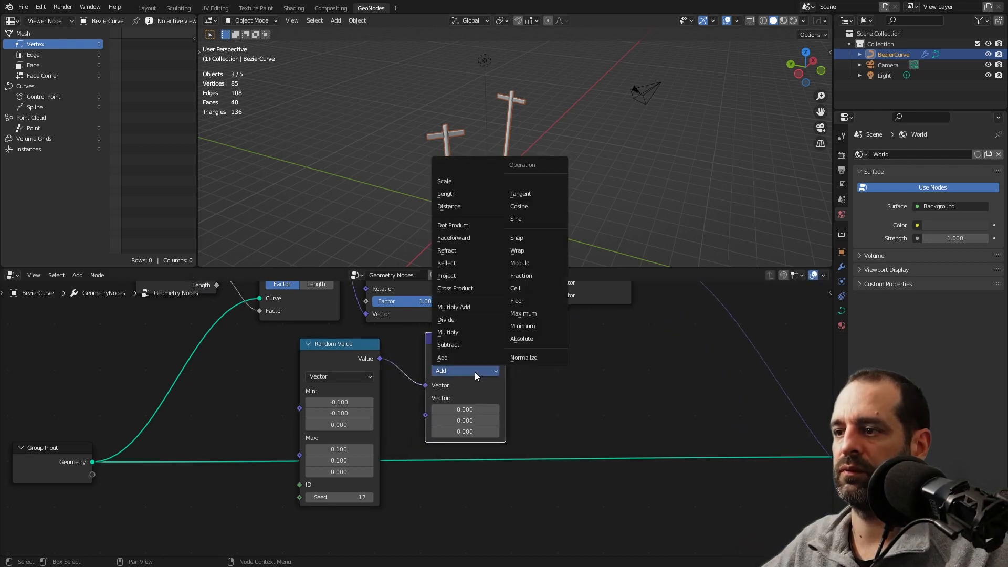
pyautogui.click(444, 182)
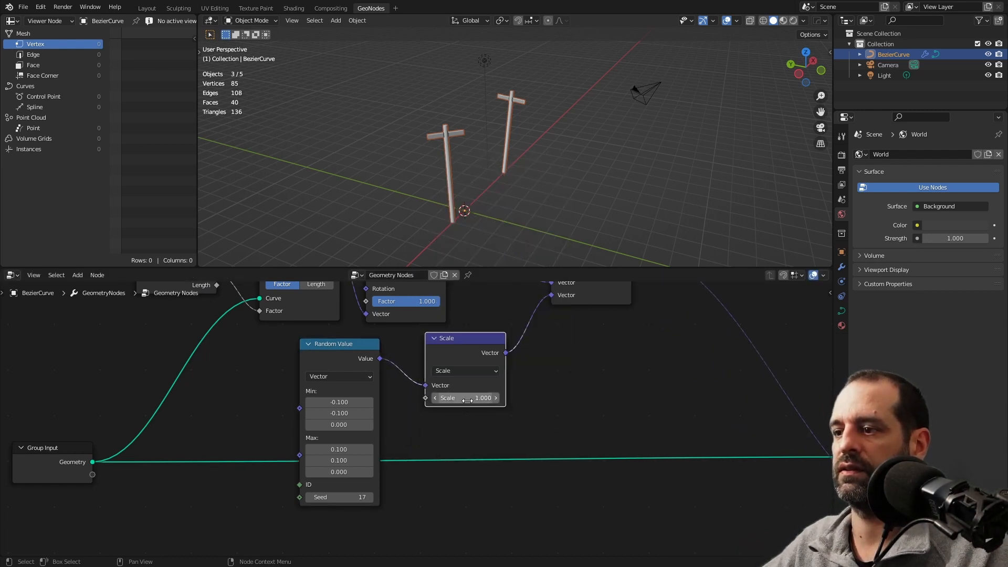
pyautogui.click(466, 399)
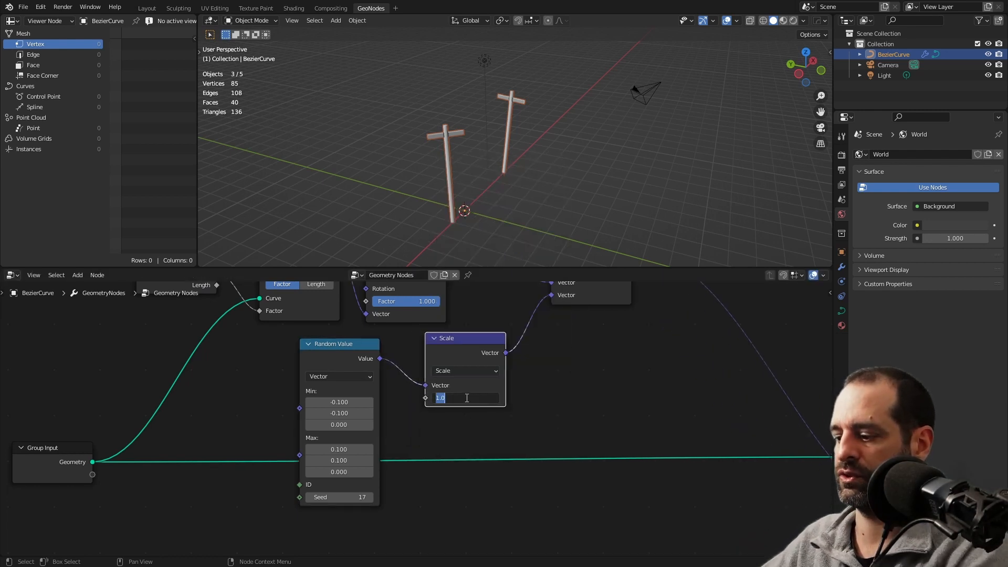
pyautogui.write('0')
pyautogui.press('Return')
pyautogui.moveTo(493, 162); pyautogui.dragTo(509, 240, button='middle')
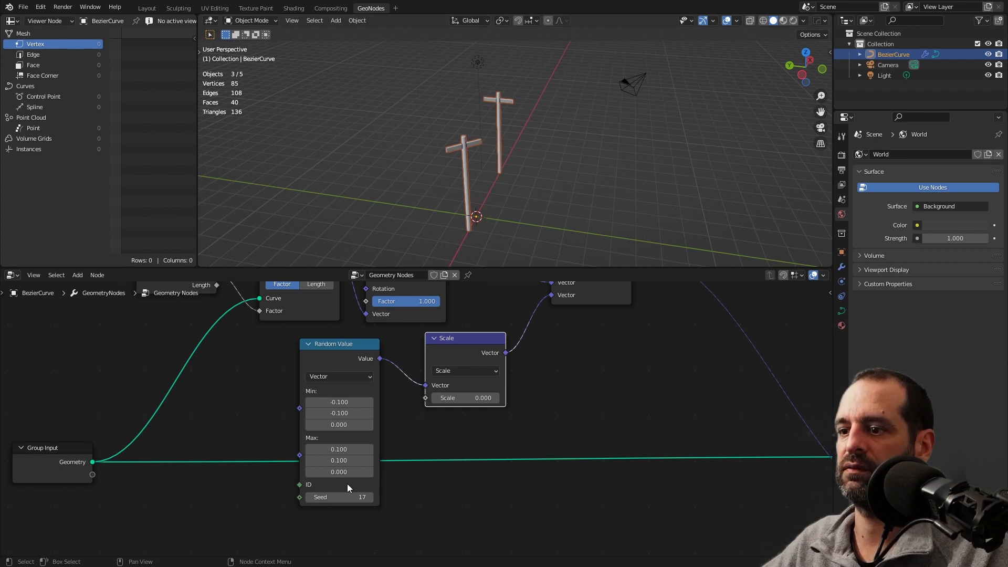
# Set the Scale node's factor to 1 and the Random Value node's Seed to 156
pyautogui.moveTo(348, 492); pyautogui.dragTo(374, 497)
pyautogui.moveTo(459, 398); pyautogui.dragTo(468, 398)
pyautogui.click(477, 399)
pyautogui.write('1')
pyautogui.press('Return')
pyautogui.moveTo(346, 496); pyautogui.dragTo(355, 496)
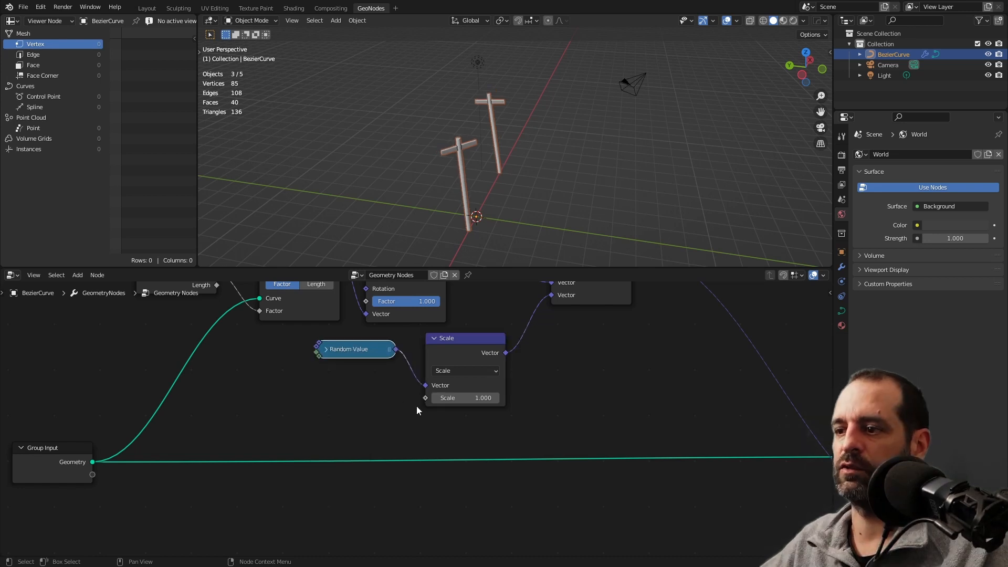
# Expose the Random Value node's Seed as a Group Input socket and collapse the Random Value node
pyautogui.moveTo(385, 400); pyautogui.dragTo(474, 399, button='middle')
pyautogui.click(415, 349)
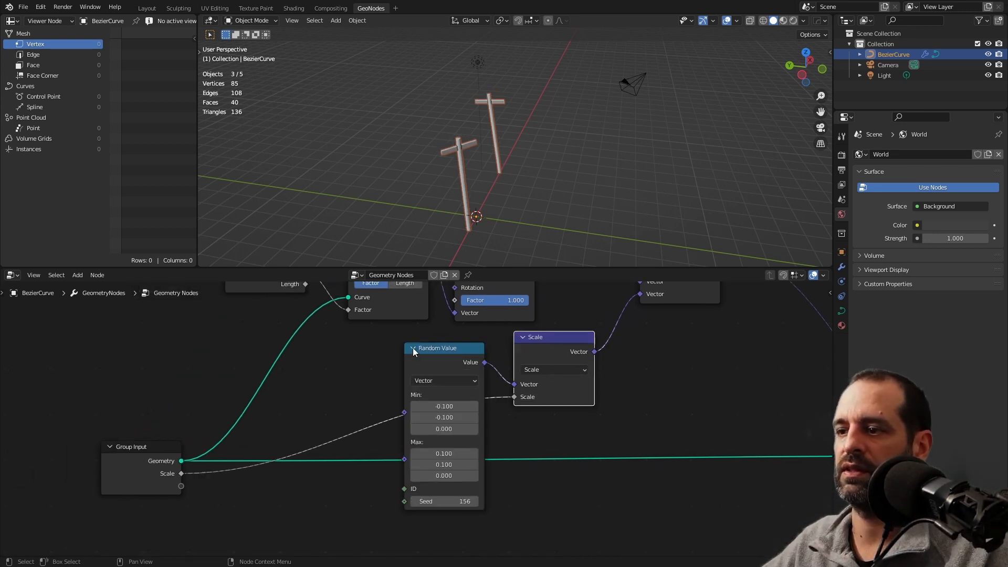
pyautogui.click(414, 348)
pyautogui.press('h')
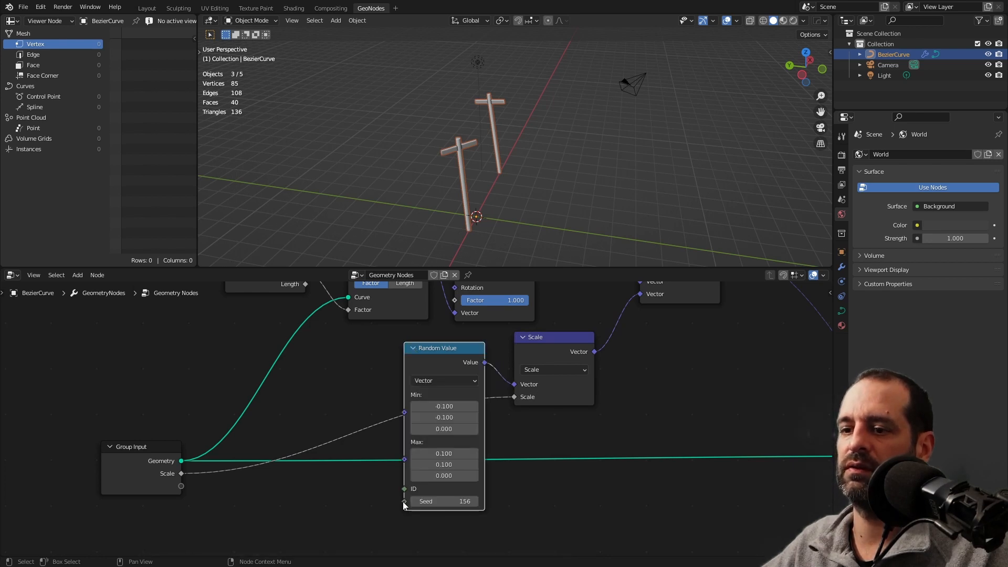
pyautogui.moveTo(405, 502); pyautogui.dragTo(181, 487)
pyautogui.click(413, 348)
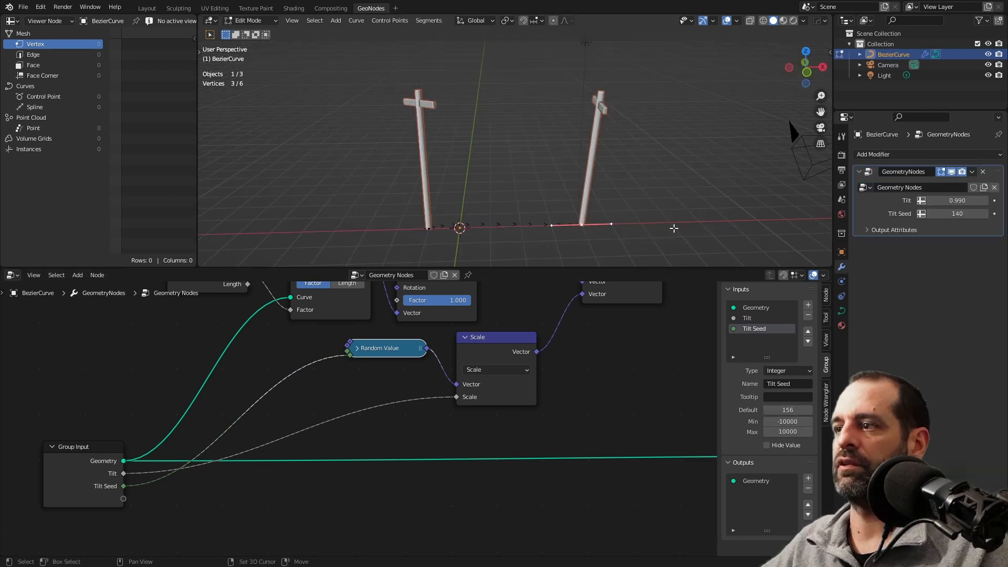
# Extrude the curve's end control point about 3.7 m along X and rotate it about -21° around global Z
pyautogui.keyDown('shift'); pyautogui.moveTo(676, 225); pyautogui.dragTo(593, 225, button='middle'); pyautogui.keyUp('shift')
pyautogui.press('g')
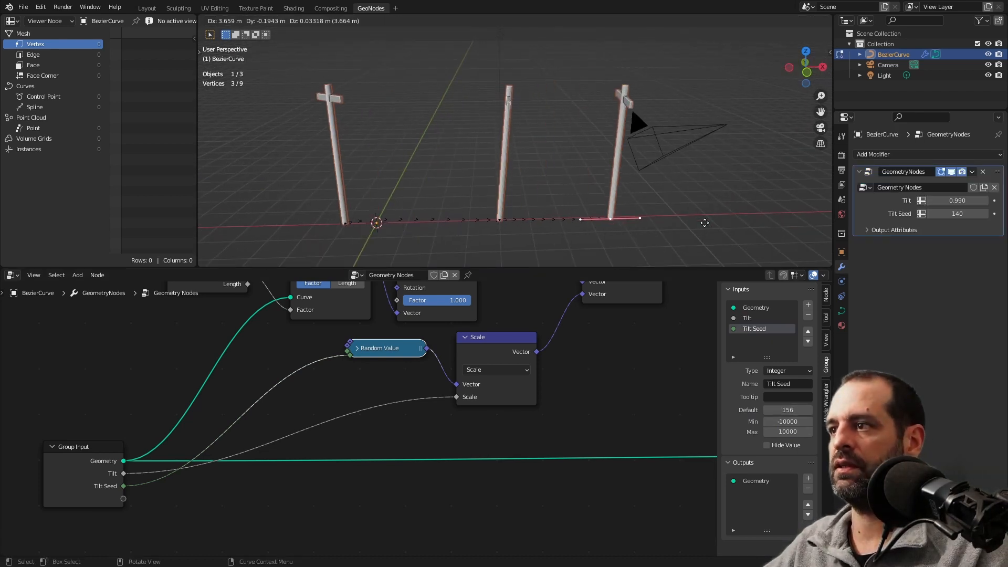
pyautogui.click(707, 221)
pyautogui.moveTo(707, 220); pyautogui.dragTo(698, 211, button='middle')
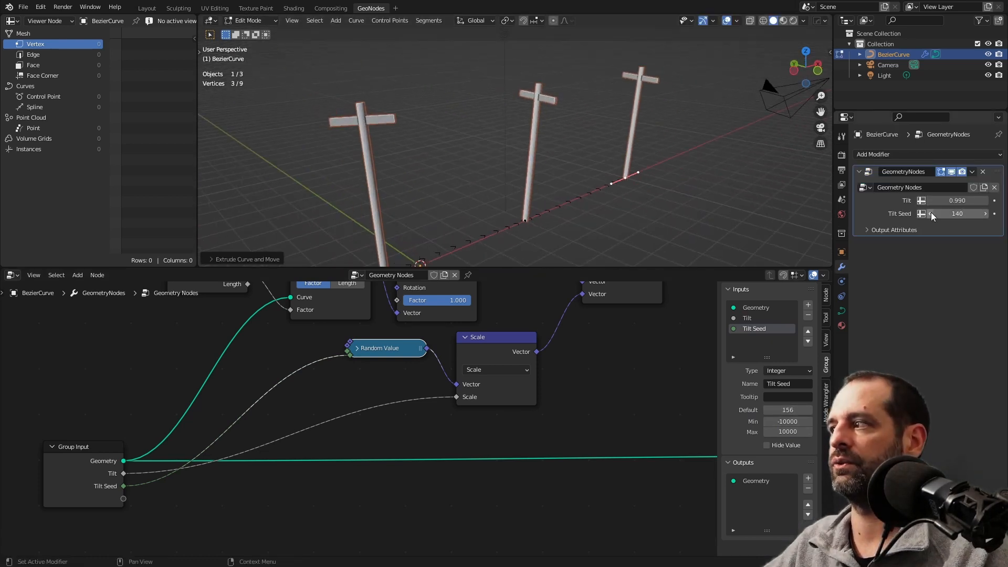
pyautogui.press('r')
pyautogui.press('z')
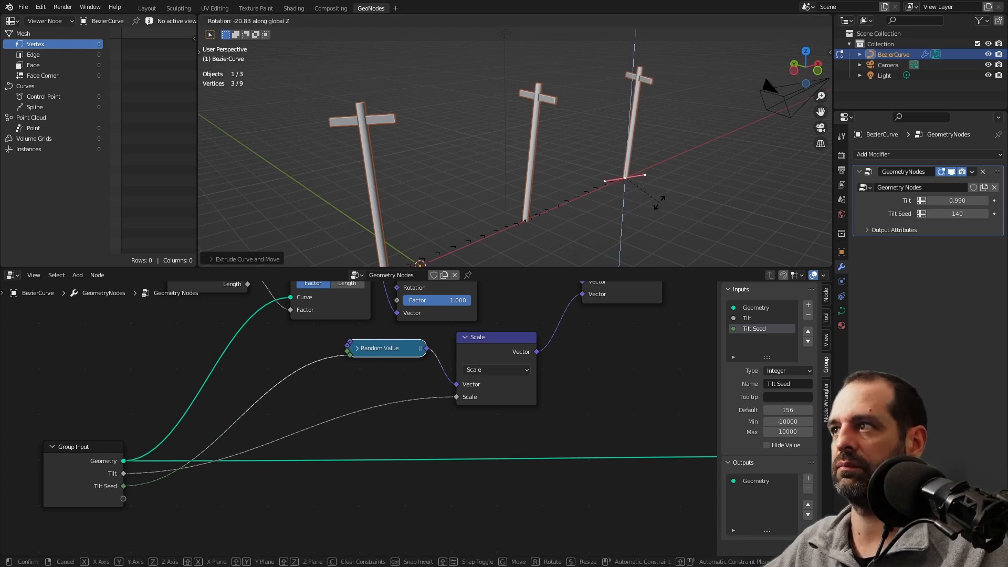
# Join the curve alignment and random tilt nodes into a frame labelled "Align + Random Rot"
pyautogui.moveTo(266, 311)
pyautogui.mouseDown()
pyautogui.moveTo(427, 405)
pyautogui.moveTo(518, 422)
pyautogui.mouseUp()
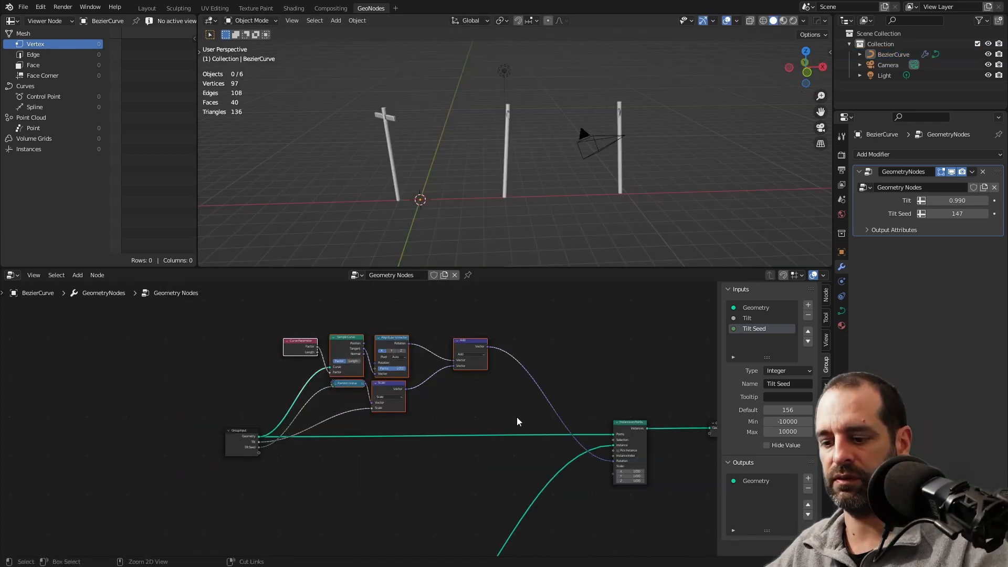
pyautogui.hotkey('ctrl', 'j')
pyautogui.moveTo(429, 344); pyautogui.dragTo(462, 329)
pyautogui.rightClick(462, 330)
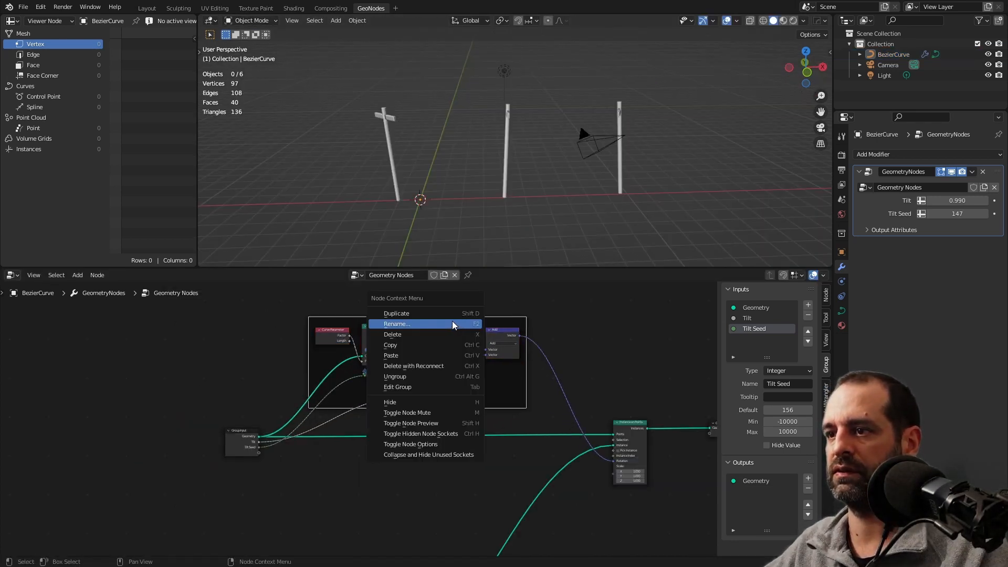
pyautogui.click(450, 322)
pyautogui.write('All')
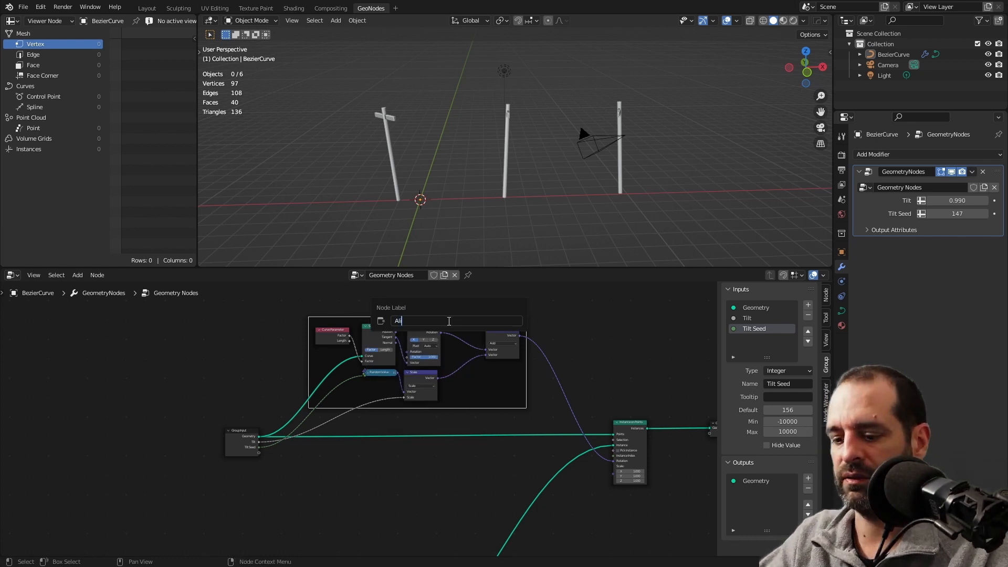
pyautogui.write('gn + ')
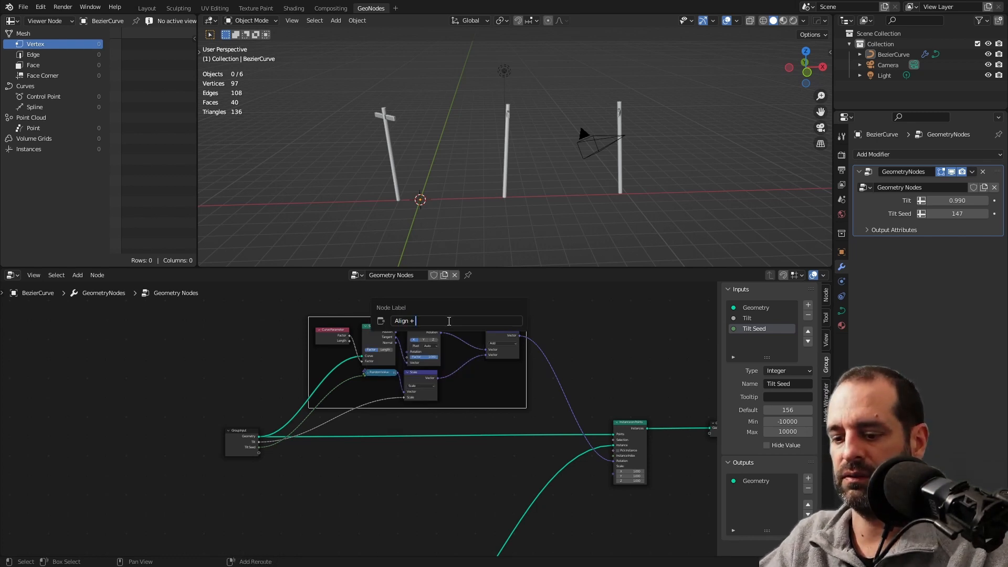
pyautogui.write('Random Rot')
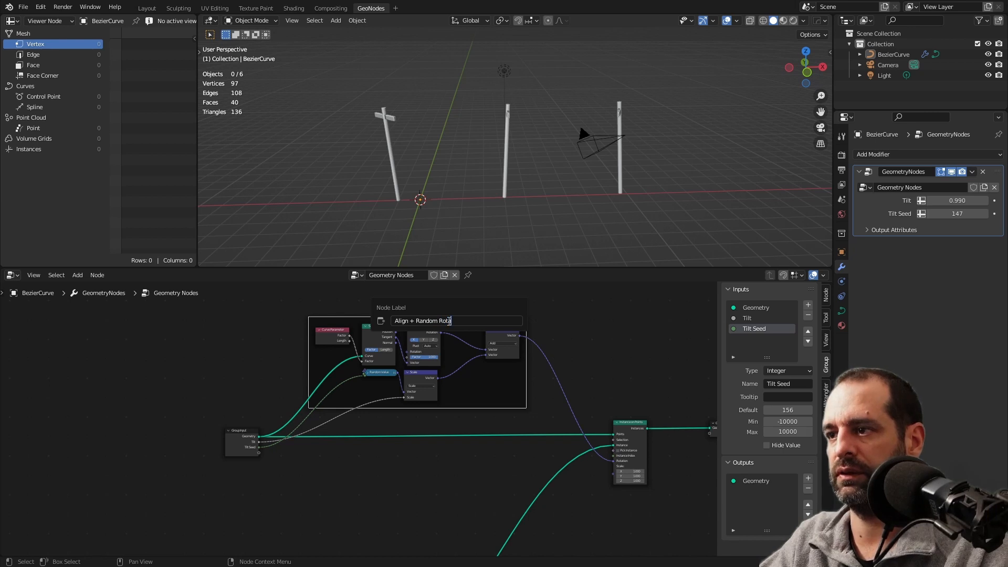
pyautogui.press('BackSpace')
pyautogui.press('BackSpace')
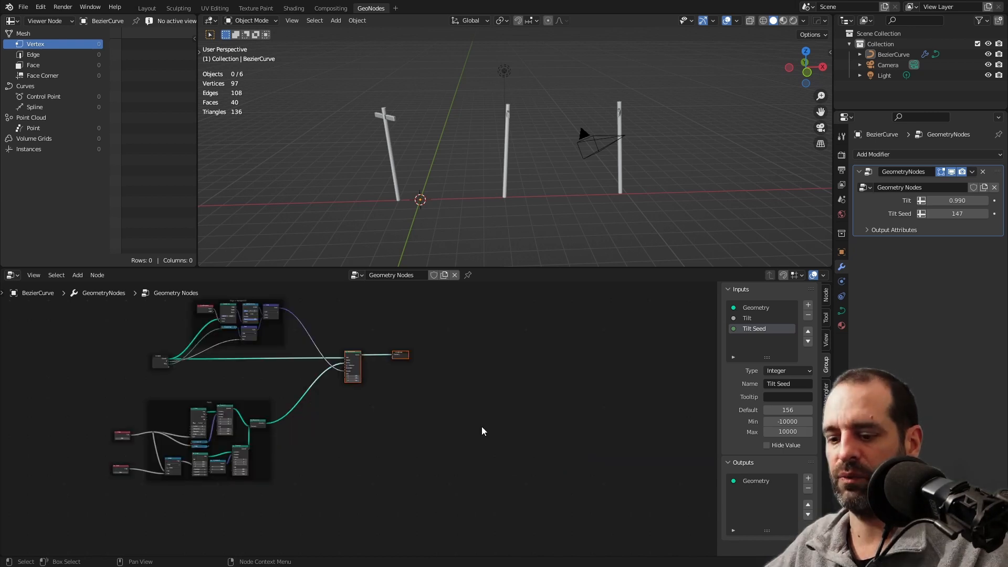
# Move the Instance on Points and Group Output nodes farther from the framed node groups, and save the file
pyautogui.press('g')
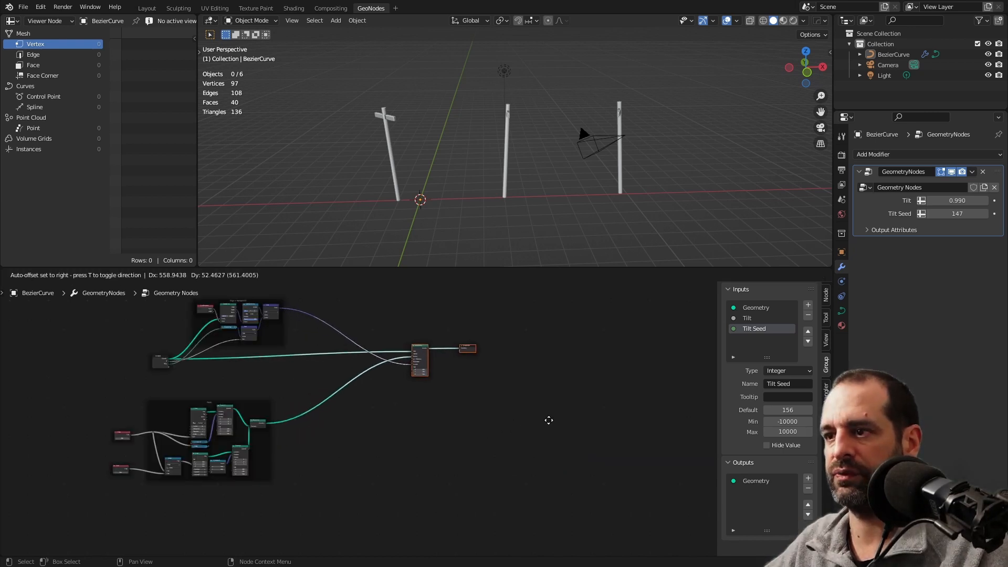
pyautogui.click(552, 427)
pyautogui.moveTo(492, 164); pyautogui.dragTo(536, 173, button='middle')
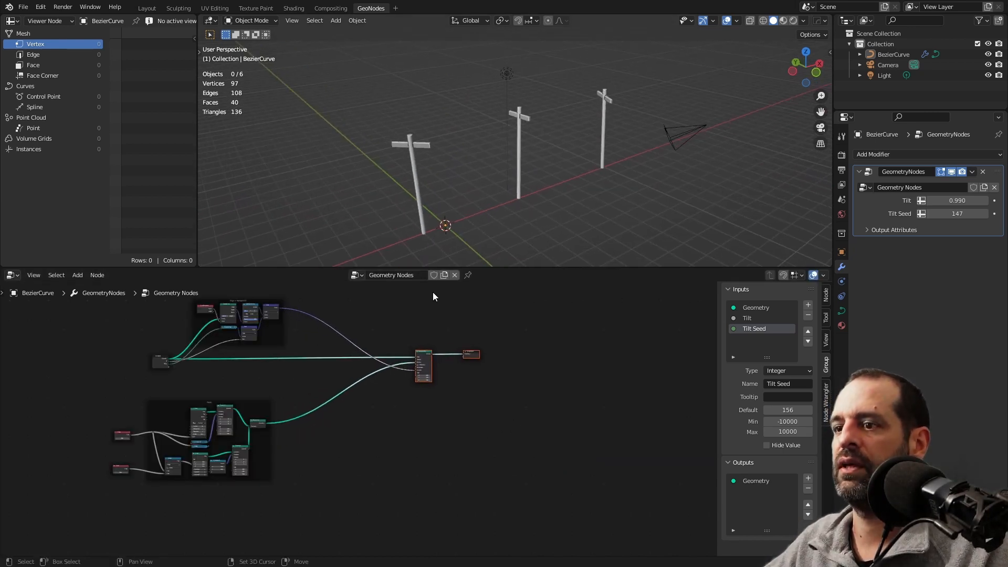
pyautogui.moveTo(348, 342); pyautogui.dragTo(394, 393, button='middle')
pyautogui.scroll(5, 390, 392)
pyautogui.moveTo(504, 247); pyautogui.dragTo(337, 160, button='middle')
pyautogui.hotkey('ctrl', 's')
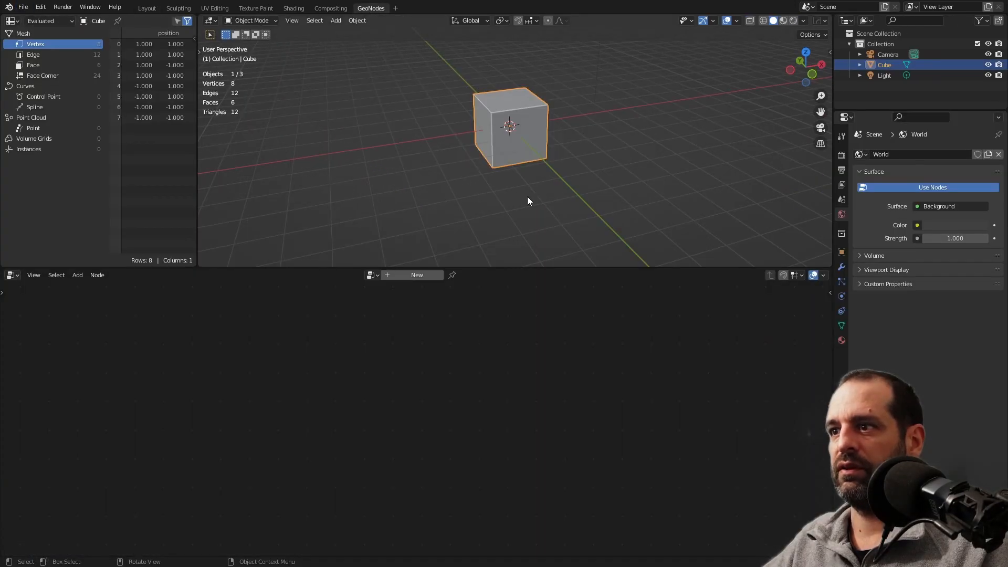
# Create a geometry node tree on the default cube with two chained Transform nodes between Group Input and Group Output
pyautogui.moveTo(527, 197); pyautogui.dragTo(554, 216, button='middle')
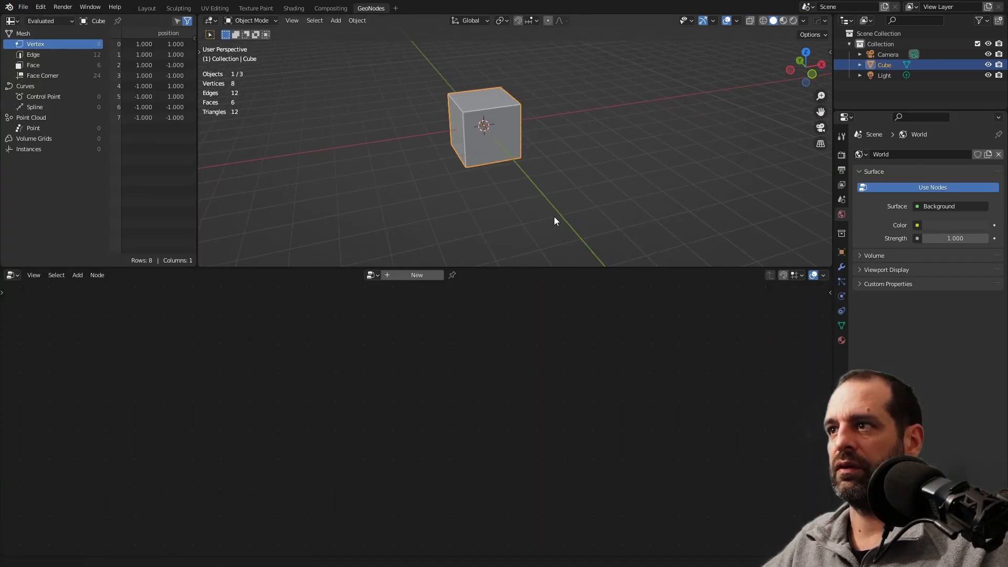
pyautogui.click(410, 280)
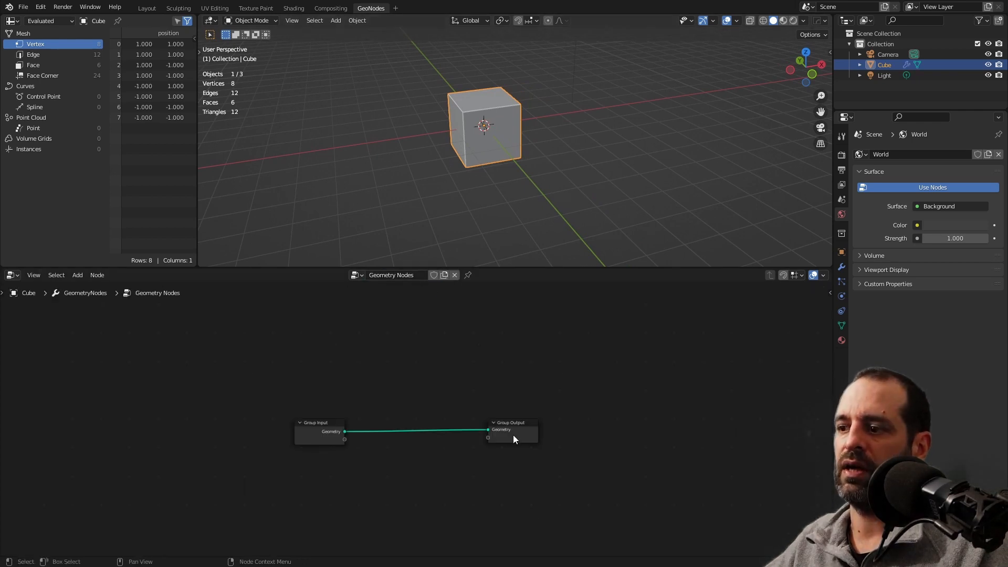
pyautogui.moveTo(515, 436); pyautogui.dragTo(617, 438)
pyautogui.moveTo(322, 428); pyautogui.dragTo(309, 429)
pyautogui.moveTo(490, 194); pyautogui.dragTo(494, 221, button='middle')
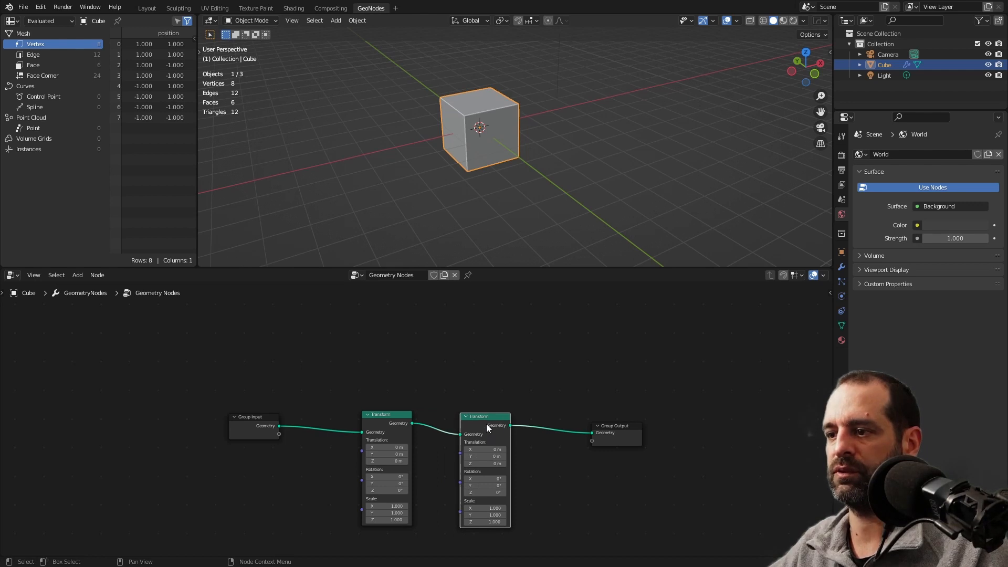
# Set the first Transform node's Z rotation to 57° and the second Transform node's X translation to 5.2 m
pyautogui.moveTo(502, 160); pyautogui.dragTo(507, 180, button='middle')
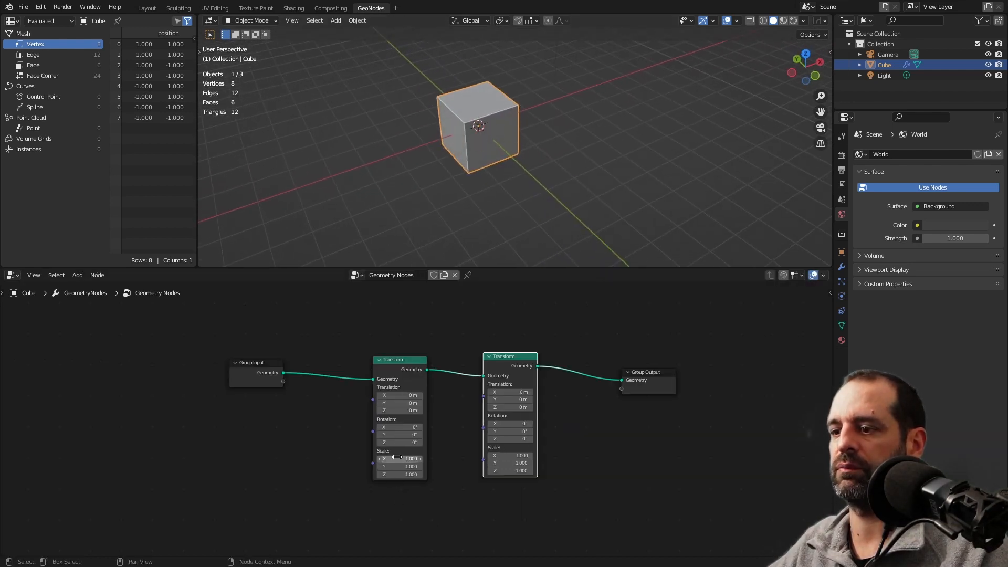
pyautogui.moveTo(399, 443); pyautogui.dragTo(431, 443)
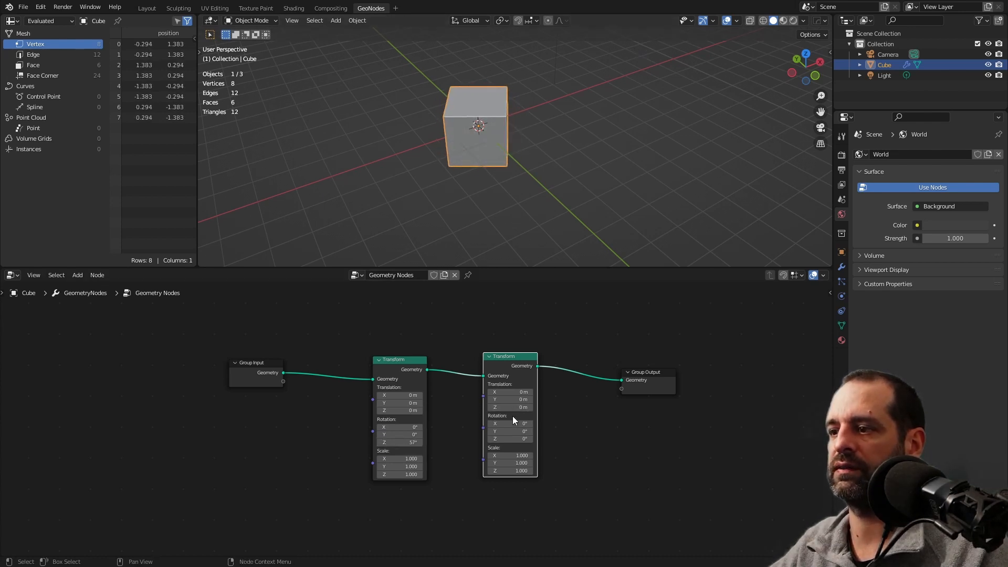
pyautogui.moveTo(510, 391); pyautogui.dragTo(556, 392)
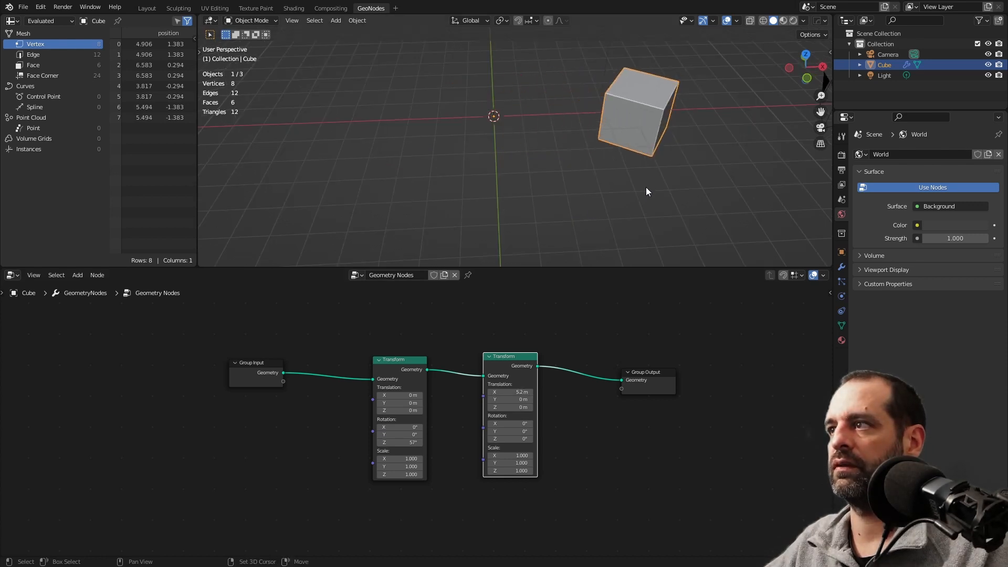
pyautogui.moveTo(646, 187); pyautogui.dragTo(499, 165, button='middle')
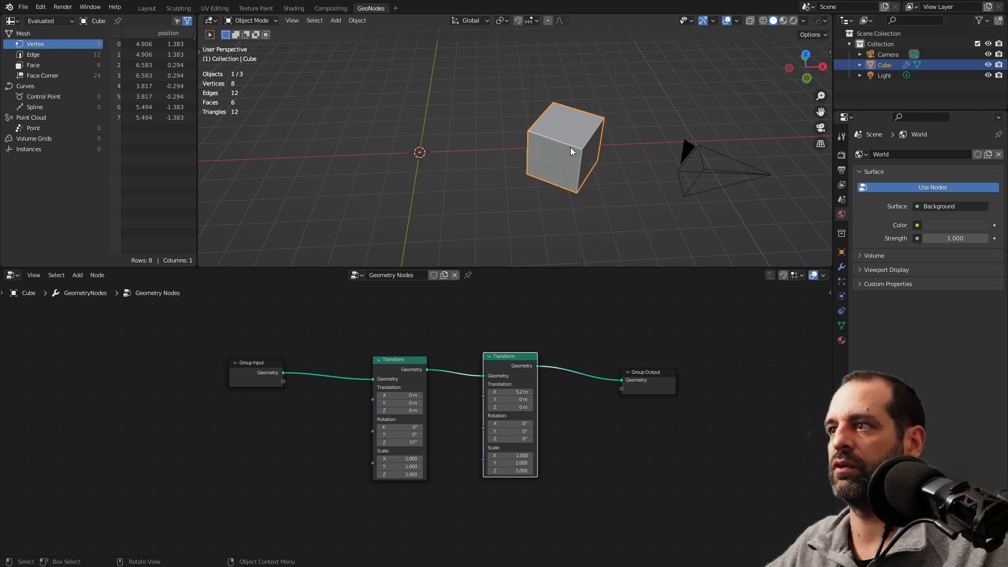
# Reorder the chain so the translating Transform node comes before the rotating one, and space the nodes evenly
pyautogui.moveTo(261, 371); pyautogui.dragTo(229, 371)
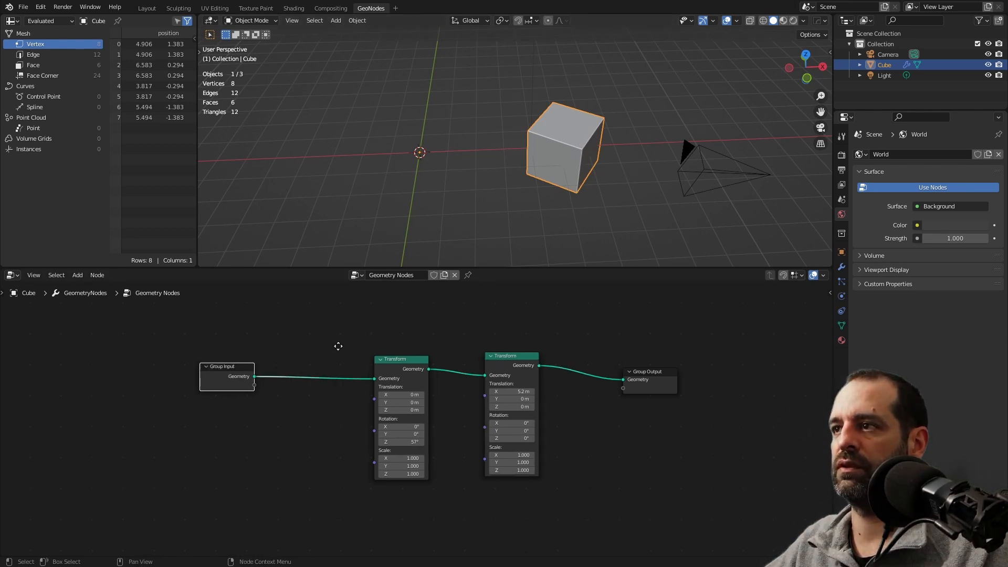
pyautogui.moveTo(485, 353); pyautogui.dragTo(584, 354, button='middle')
pyautogui.keyDown('alt'); pyautogui.moveTo(616, 358); pyautogui.dragTo(420, 359); pyautogui.keyUp('alt')
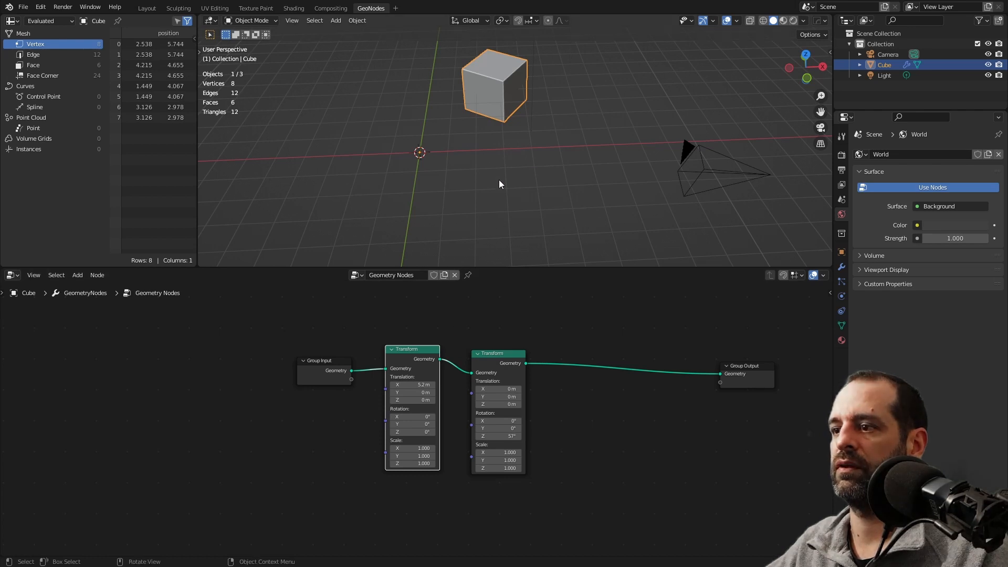
pyautogui.moveTo(497, 371); pyautogui.dragTo(519, 366)
pyautogui.moveTo(408, 347); pyautogui.dragTo(435, 349)
pyautogui.moveTo(511, 359); pyautogui.dragTo(529, 362)
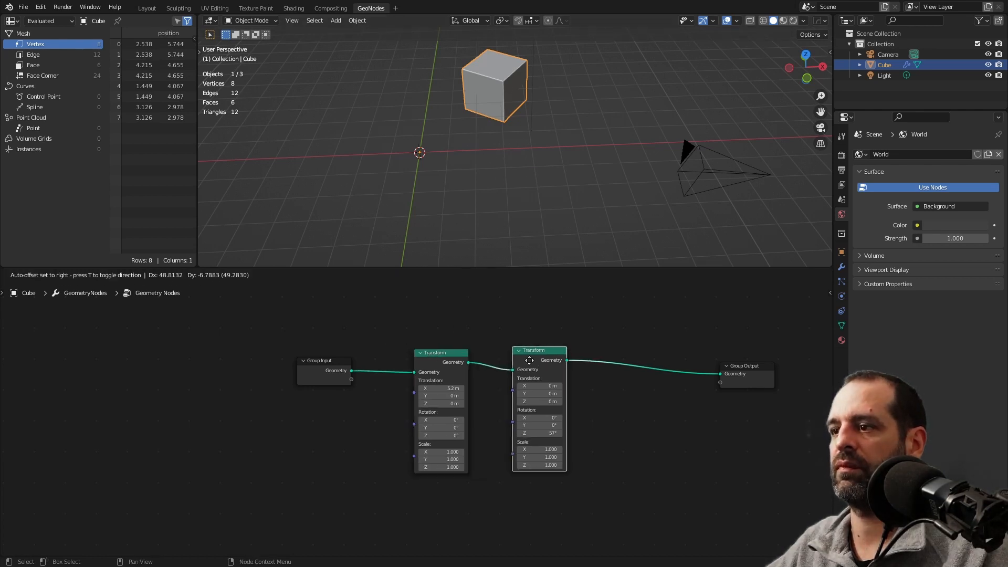
pyautogui.moveTo(447, 357); pyautogui.dragTo(461, 359)
pyautogui.moveTo(503, 108); pyautogui.dragTo(434, 179, button='middle')
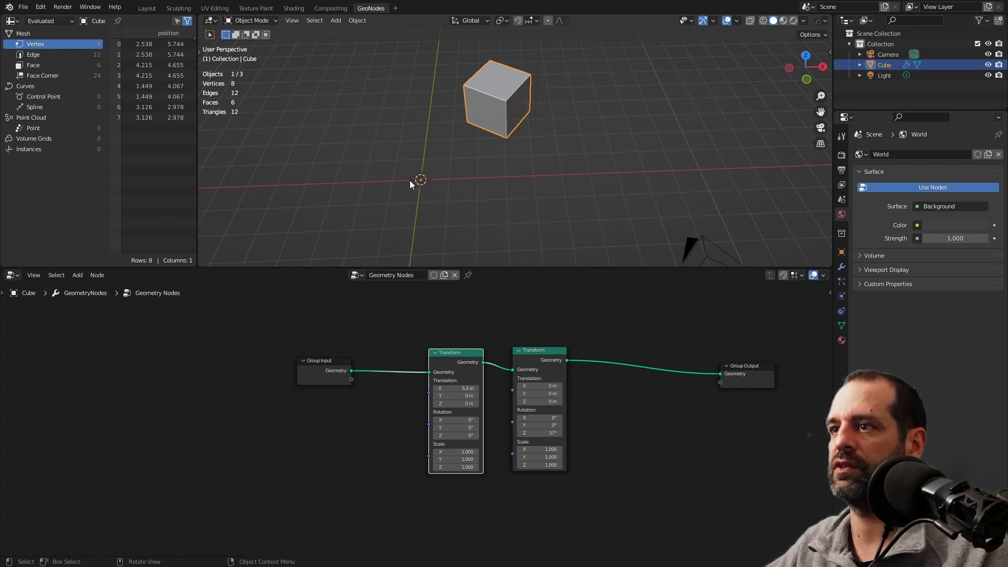
# Reset the second Transform node's Z rotation to 0° and reopen the recent utility-pole file
pyautogui.moveTo(546, 433); pyautogui.dragTo(517, 434)
pyautogui.click(24, 7)
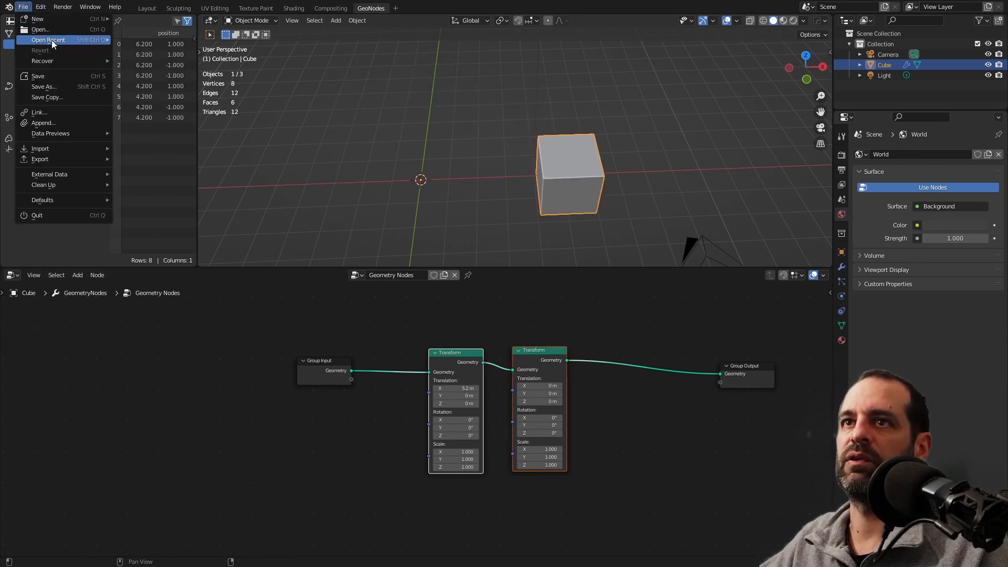
pyautogui.moveTo(53, 41)
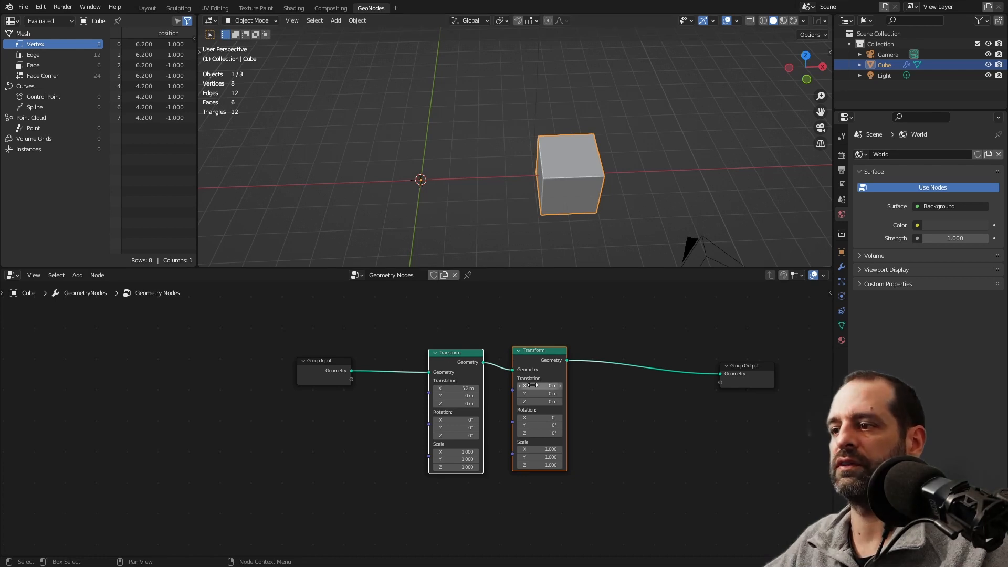
pyautogui.click(23, 6)
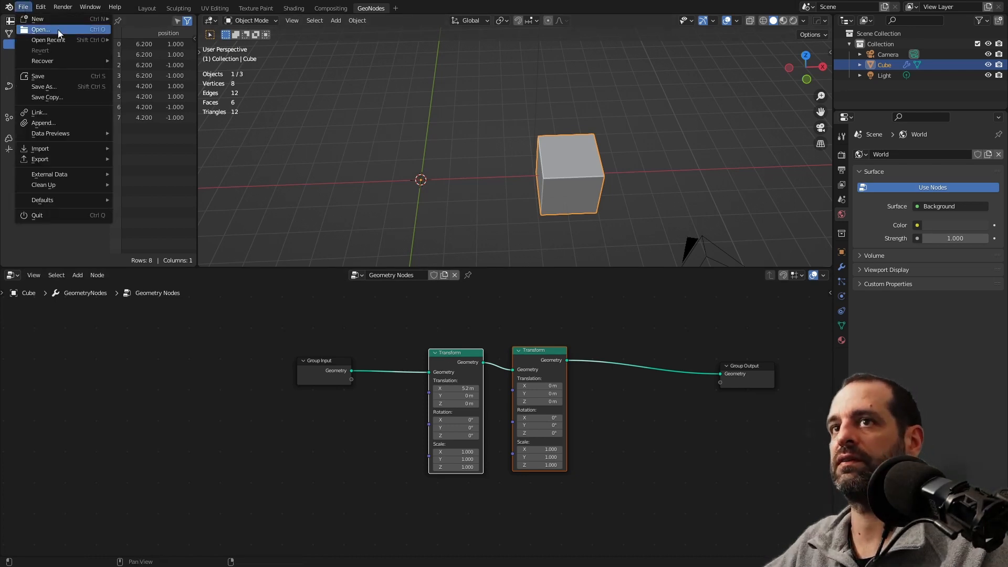
pyautogui.moveTo(62, 41)
pyautogui.click(138, 41)
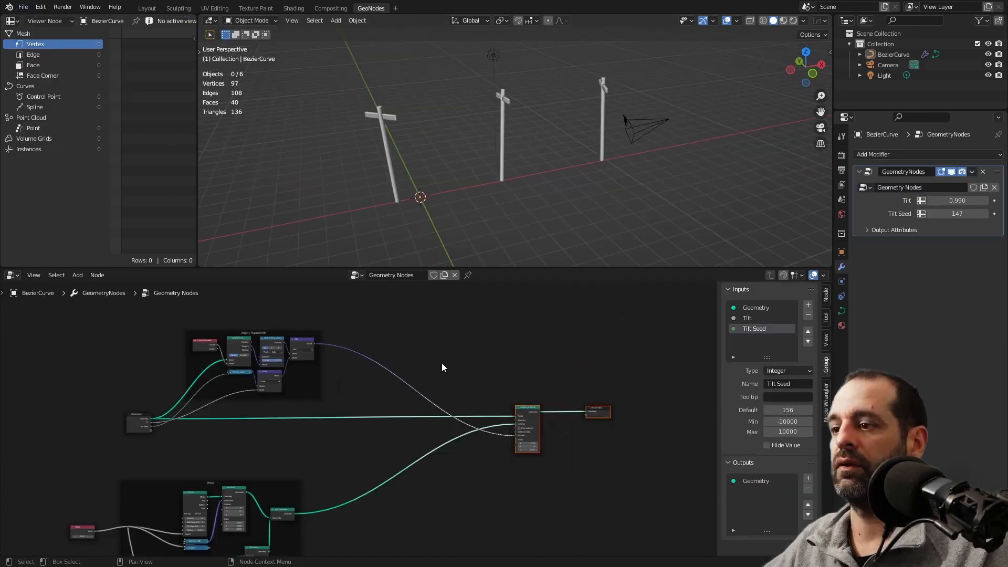
# Examine the tilted poles and their crossarms from several angles, along with the node links feeding Instance on Points
pyautogui.scroll(2, 444, 365)
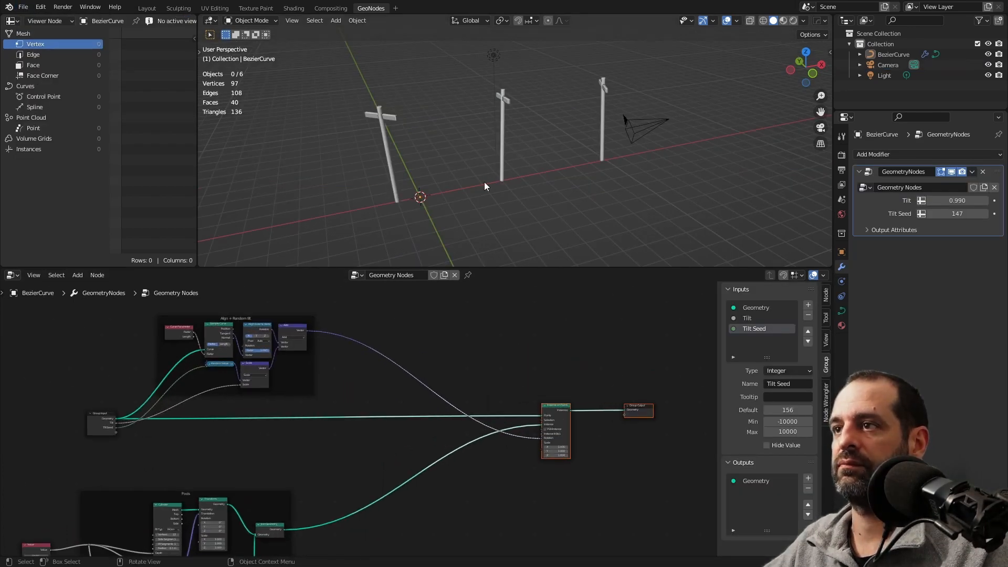
pyautogui.moveTo(484, 183); pyautogui.dragTo(543, 147, button='middle')
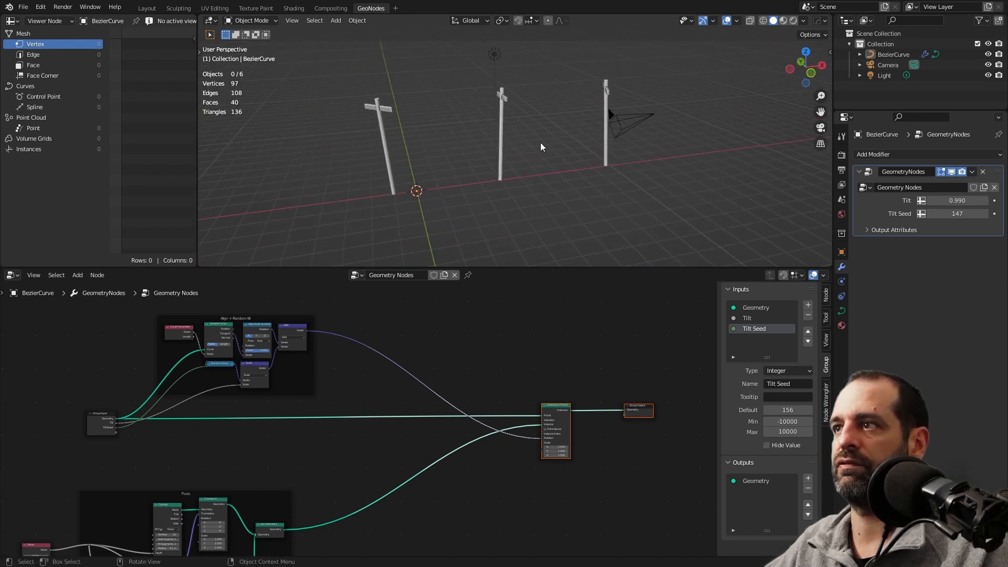
pyautogui.keyDown('shift'); pyautogui.moveTo(515, 109); pyautogui.dragTo(499, 131, button='middle'); pyautogui.keyUp('shift')
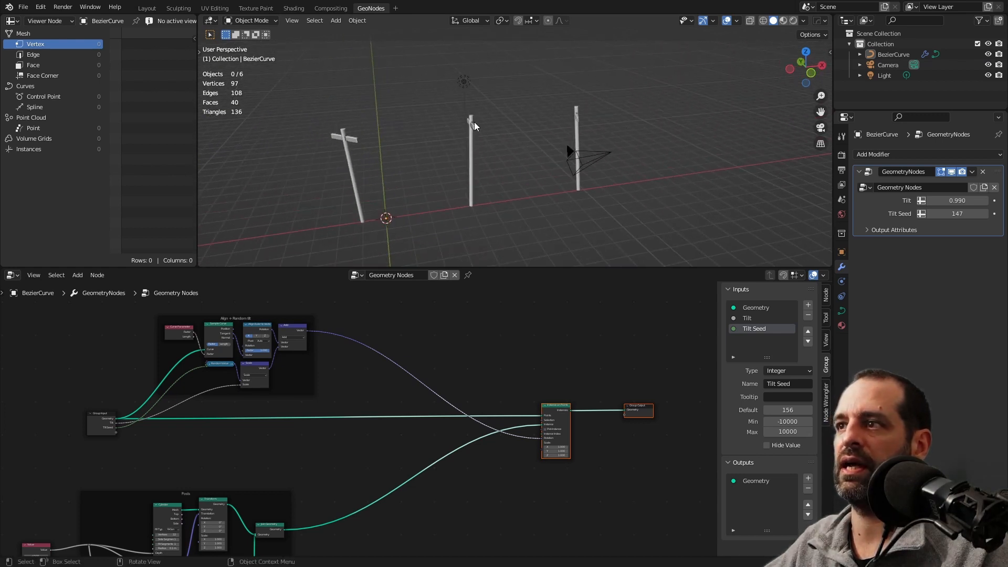
pyautogui.scroll(3, 474, 122)
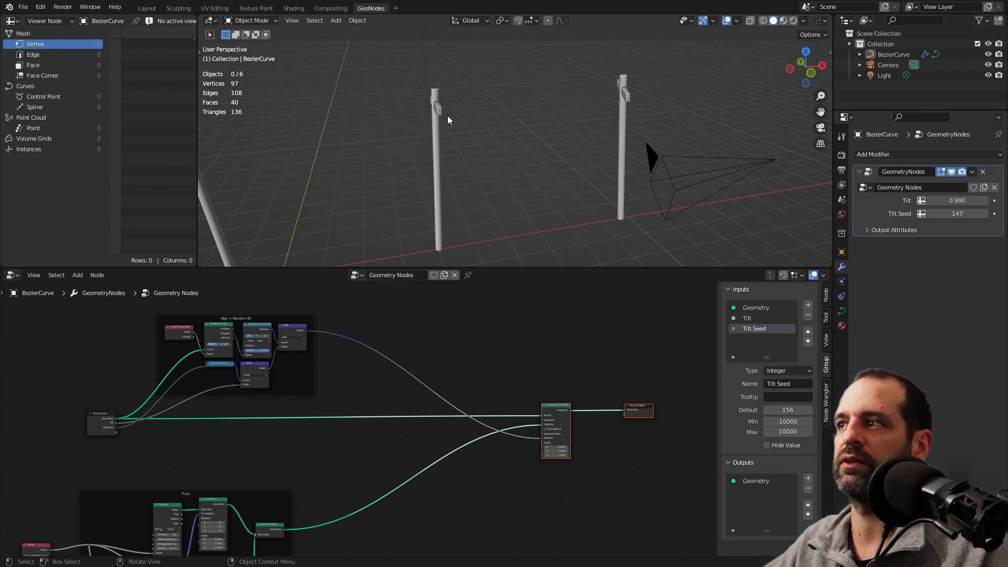
pyautogui.moveTo(447, 115); pyautogui.dragTo(469, 112, button='middle')
pyautogui.scroll(-2, 355, 425)
pyautogui.scroll(3, 397, 348)
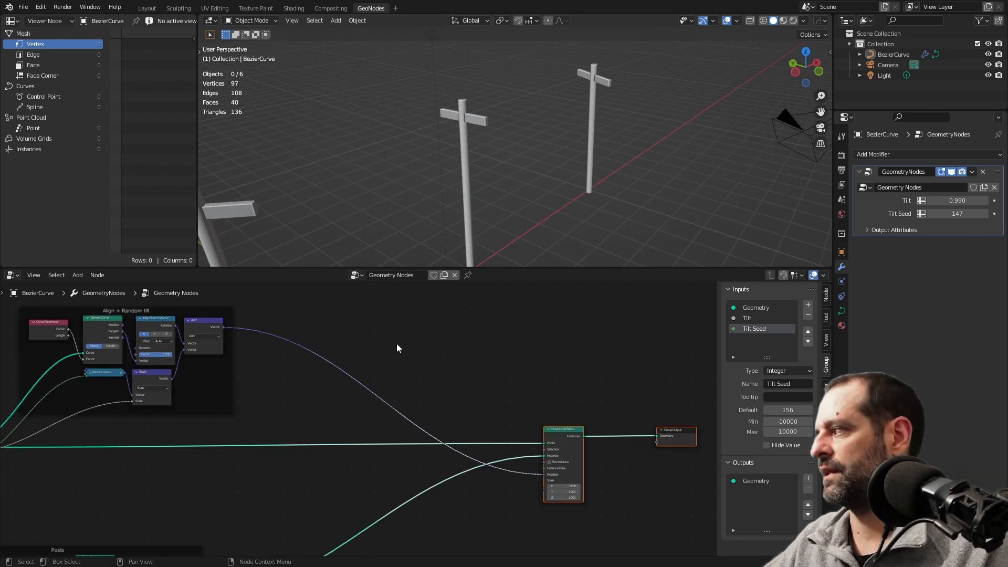
pyautogui.moveTo(319, 412); pyautogui.dragTo(481, 372, button='middle')
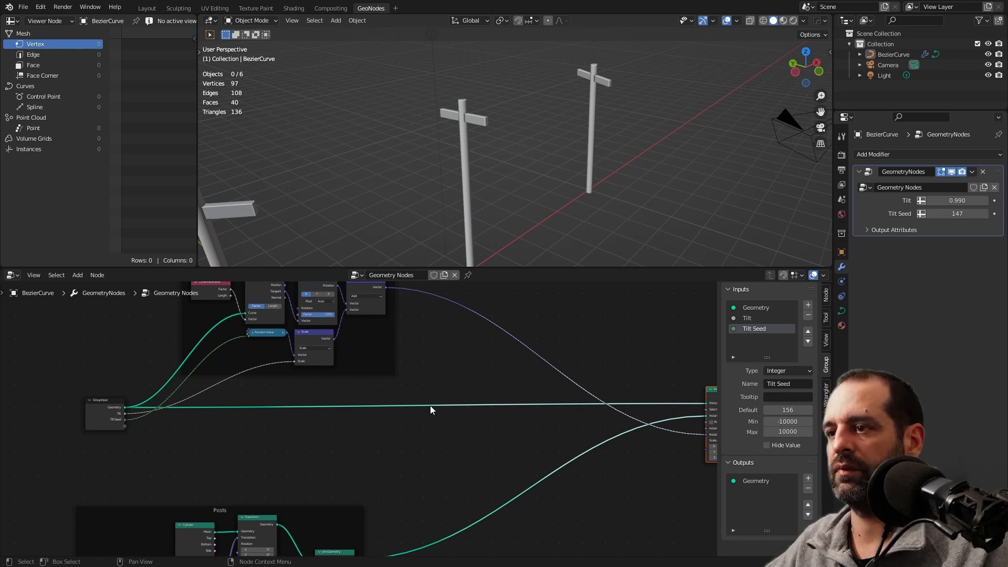
pyautogui.moveTo(496, 195); pyautogui.dragTo(468, 187, button='middle')
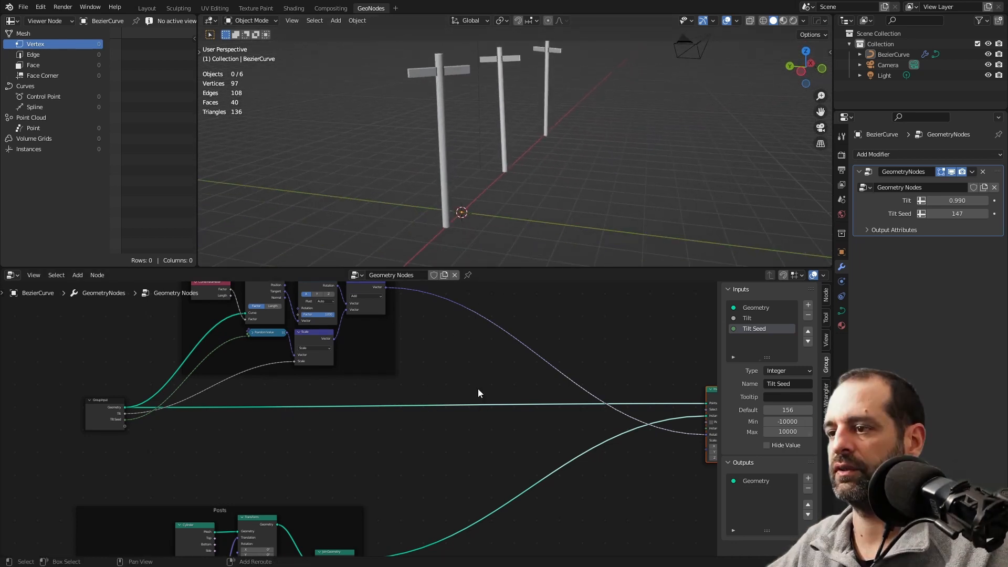
# Add a Set Position node and feed its Geometry input from a new reroute on the incoming curve geometry link
pyautogui.scroll(2, 528, 399)
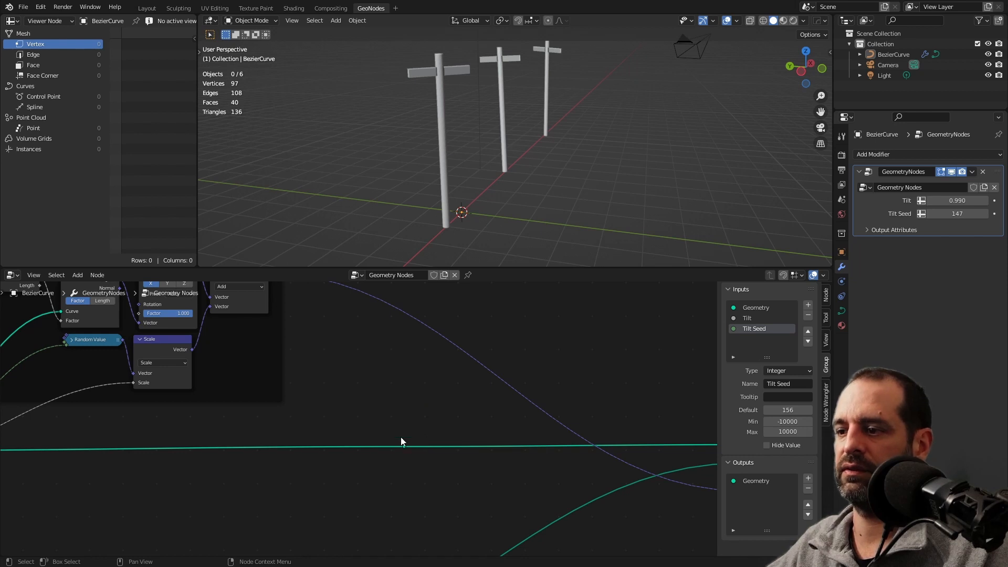
pyautogui.keyDown('shift'); pyautogui.scroll(2, 457, 400); pyautogui.keyUp('shift')
pyautogui.hotkey('shift', 'a')
pyautogui.write('se')
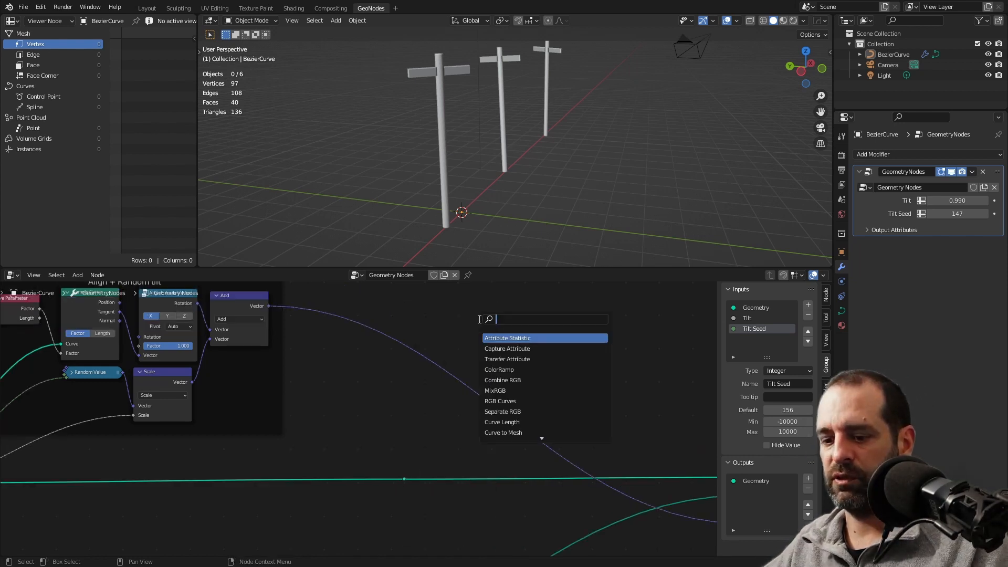
pyautogui.write('t')
pyautogui.click(506, 347)
pyautogui.click(501, 324)
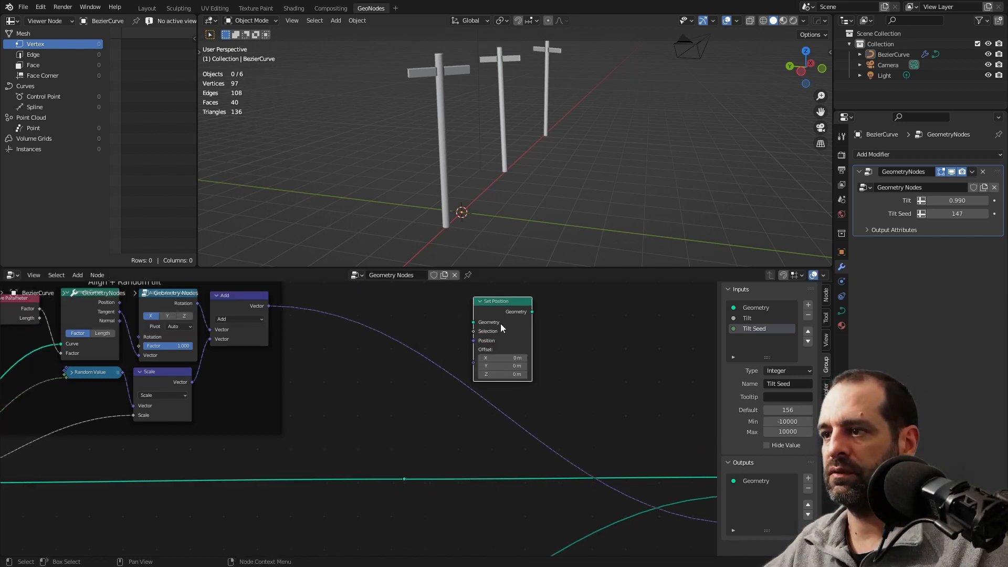
pyautogui.moveTo(404, 479); pyautogui.dragTo(478, 320)
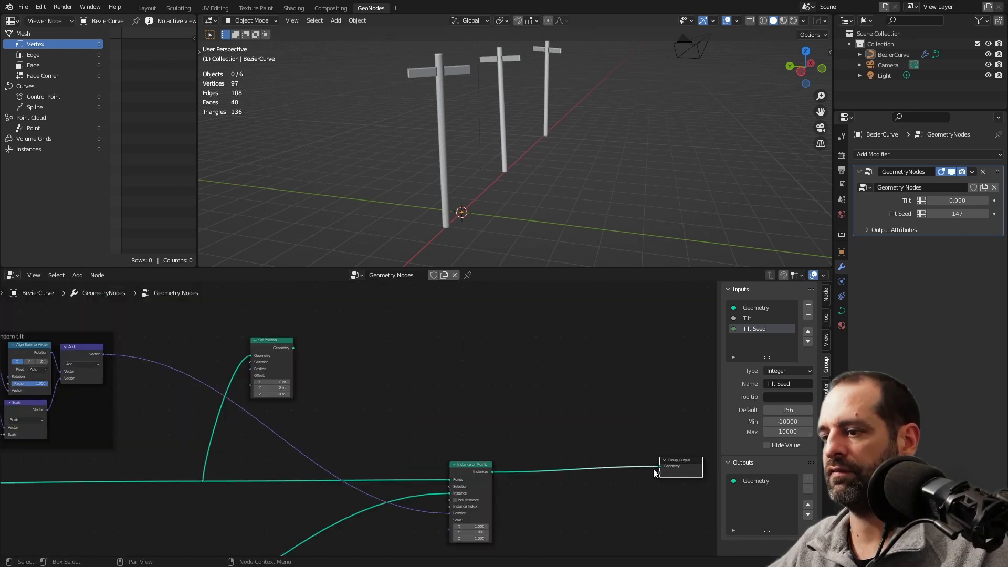
# Insert a Join Geometry node between Instance on Points and Group Output, and link Set Position's geometry into it
pyautogui.moveTo(591, 453); pyautogui.dragTo(547, 419, button='middle')
pyautogui.hotkey('shift', 'a')
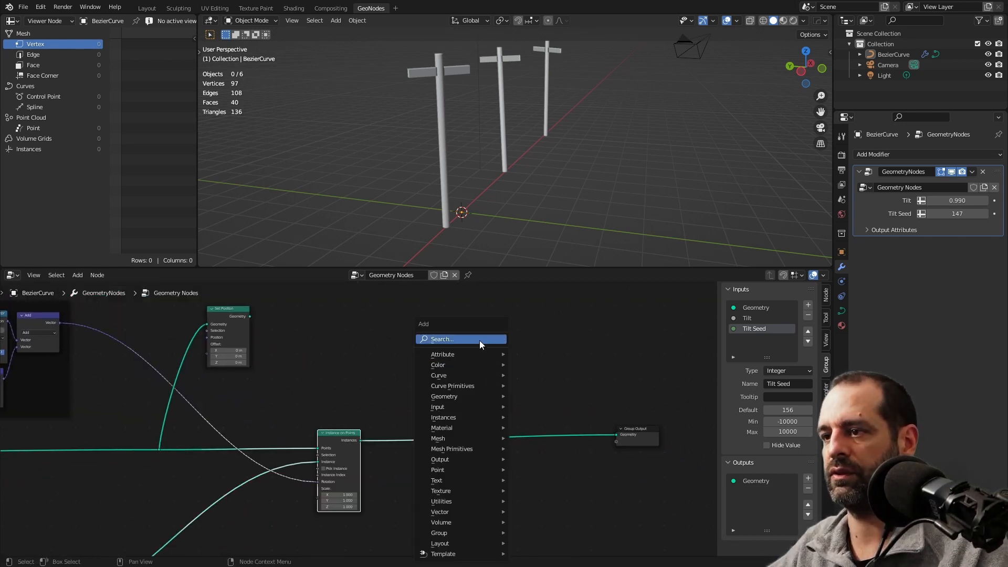
pyautogui.click(480, 340)
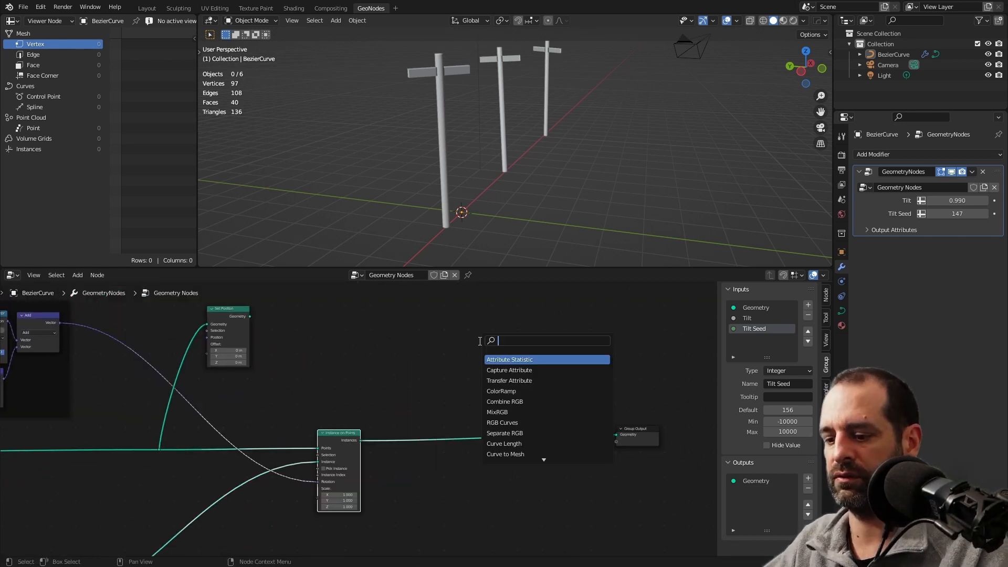
pyautogui.write('joi')
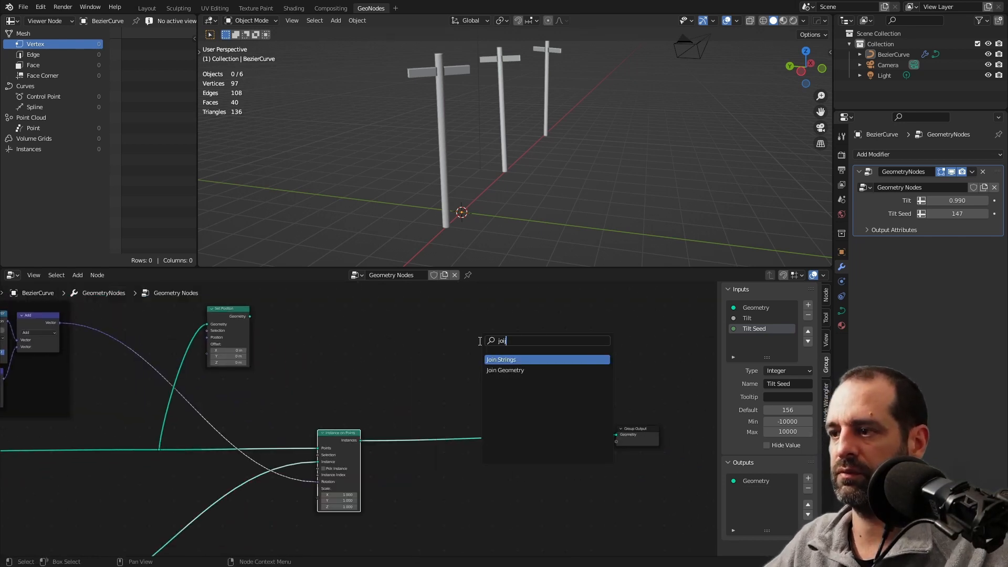
pyautogui.click(519, 369)
pyautogui.click(563, 443)
pyautogui.moveTo(250, 316); pyautogui.dragTo(524, 430)
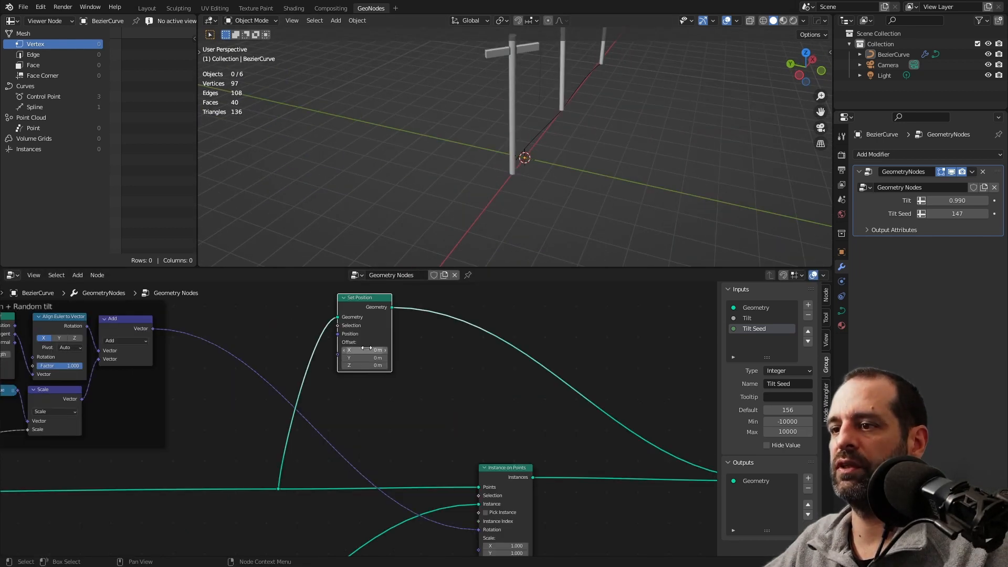
# Branch the crossarm's Combine XYZ vector out of the Posts frame through a reroute, using a temporary Viewer node that is deleted
pyautogui.scroll(-11, 376, 399)
pyautogui.scroll(6, 480, 421)
pyautogui.moveTo(271, 525); pyautogui.dragTo(485, 360, button='middle')
pyautogui.scroll(2, 480, 420)
pyautogui.scroll(4, 365, 414)
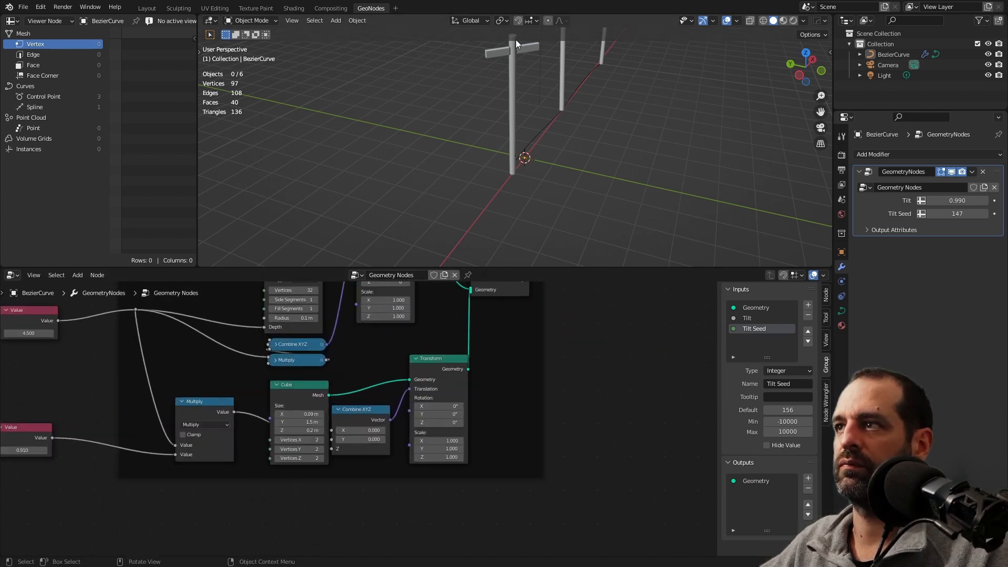
pyautogui.moveTo(371, 421); pyautogui.dragTo(262, 414, button='middle')
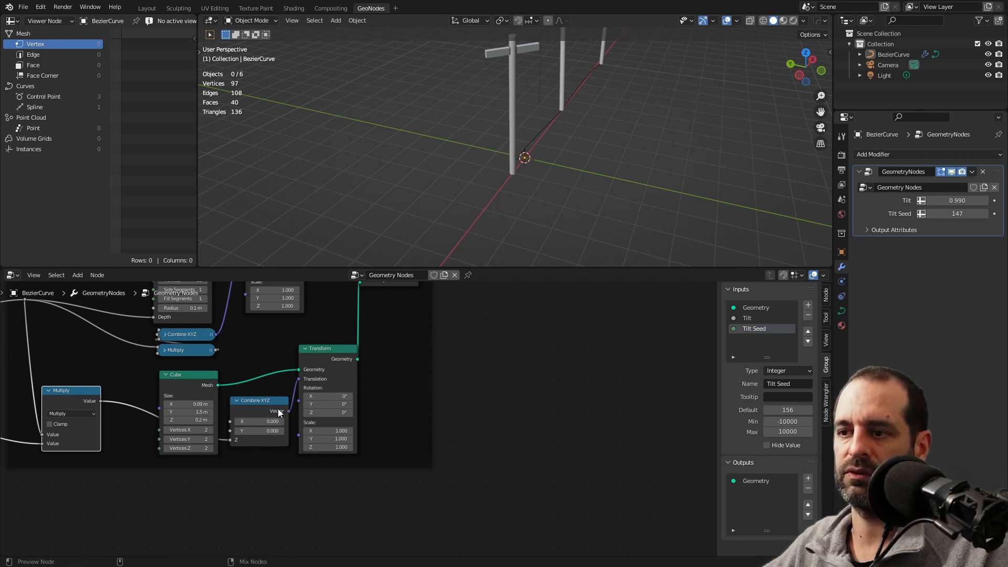
pyautogui.keyDown('ctrl'); pyautogui.keyDown('shift'); pyautogui.click(273, 407); pyautogui.keyUp('shift'); pyautogui.keyUp('ctrl')
pyautogui.moveTo(349, 420); pyautogui.dragTo(552, 364)
pyautogui.moveTo(480, 403); pyautogui.dragTo(338, 468, button='middle')
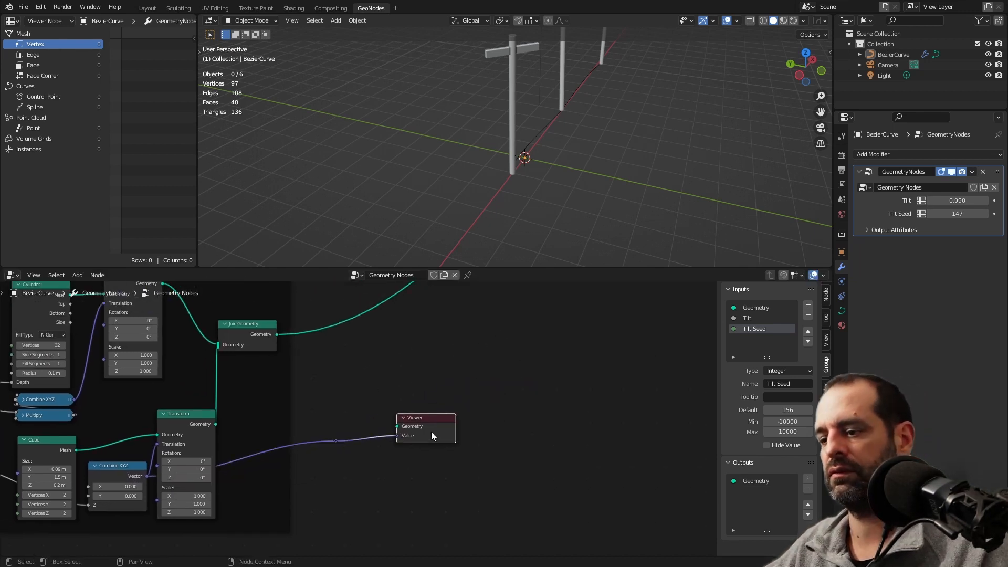
pyautogui.press('x')
# Move the loose reroute carrying the crossarm vector up beside the Align + Random tilt frame, near Set Position
pyautogui.click(337, 442)
pyautogui.scroll(-2, 433, 388)
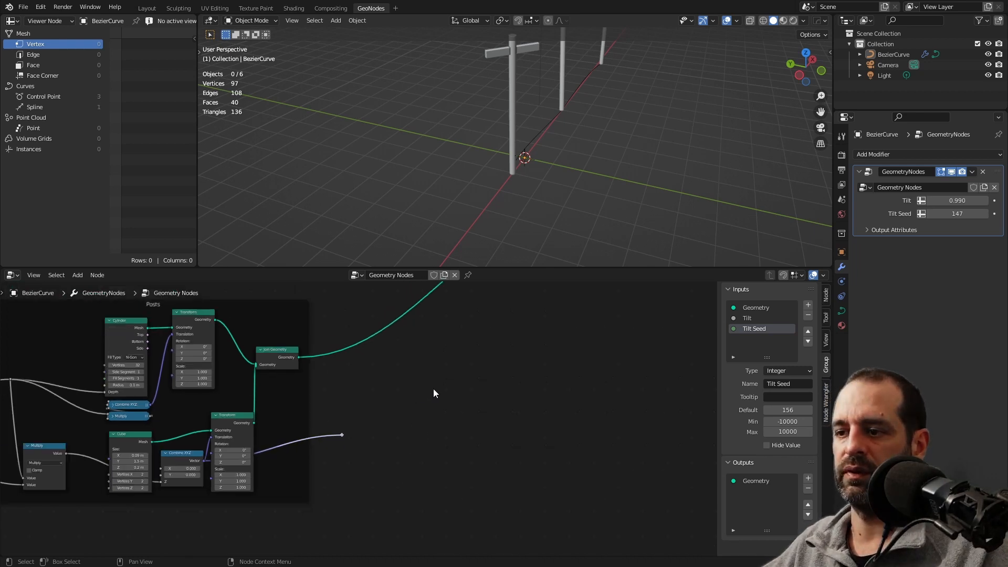
pyautogui.moveTo(433, 389); pyautogui.dragTo(417, 465, button='middle')
pyautogui.press('g')
pyautogui.click(440, 301)
pyautogui.moveTo(440, 300); pyautogui.dragTo(419, 466, button='middle')
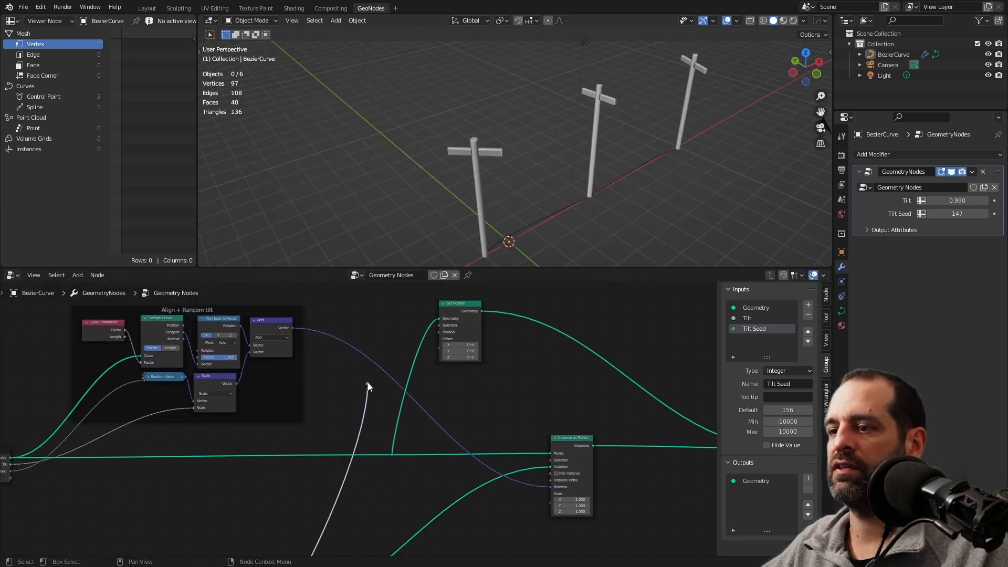
# Try driving Set Position's Position input directly with the rerouted crossarm vector, inspect the curve, and detach the link
pyautogui.moveTo(368, 385); pyautogui.dragTo(440, 331)
pyautogui.moveTo(473, 231); pyautogui.dragTo(511, 193, button='middle')
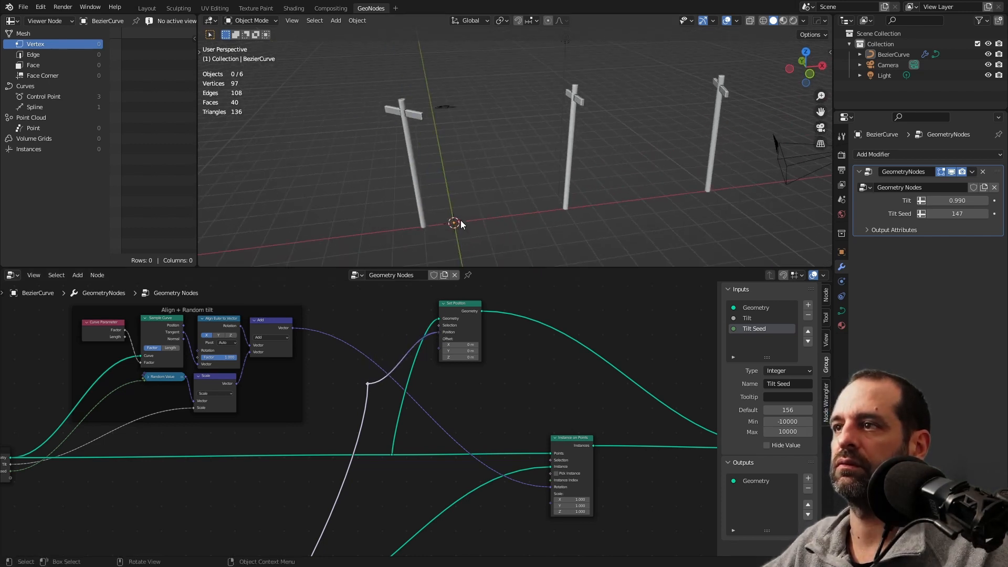
pyautogui.moveTo(449, 106); pyautogui.dragTo(469, 115, button='middle')
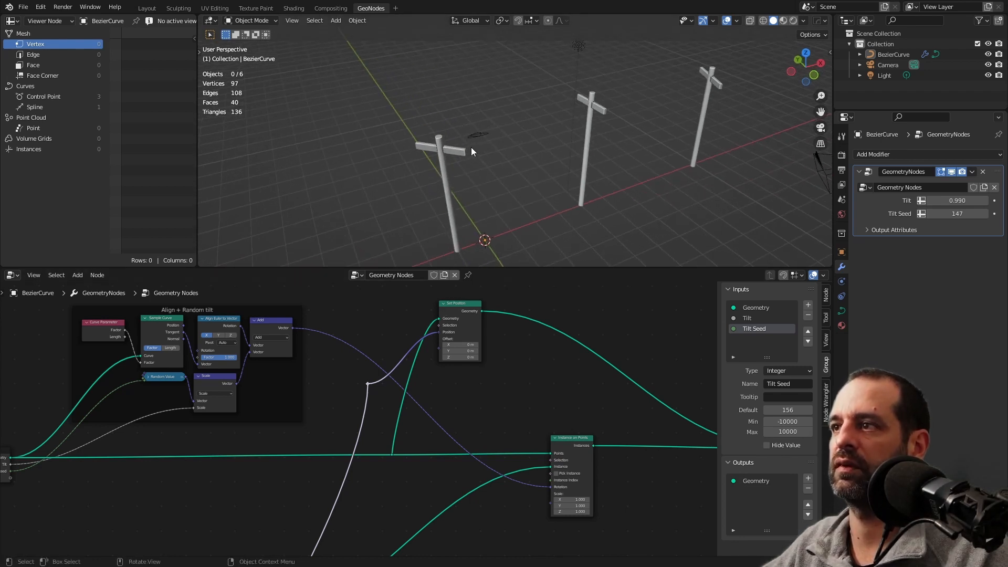
pyautogui.moveTo(439, 332); pyautogui.dragTo(390, 383)
# Add a Position input node beside the Set Position node
pyautogui.scroll(-1, 390, 386)
pyautogui.hotkey('shift', 'a')
pyautogui.write('po')
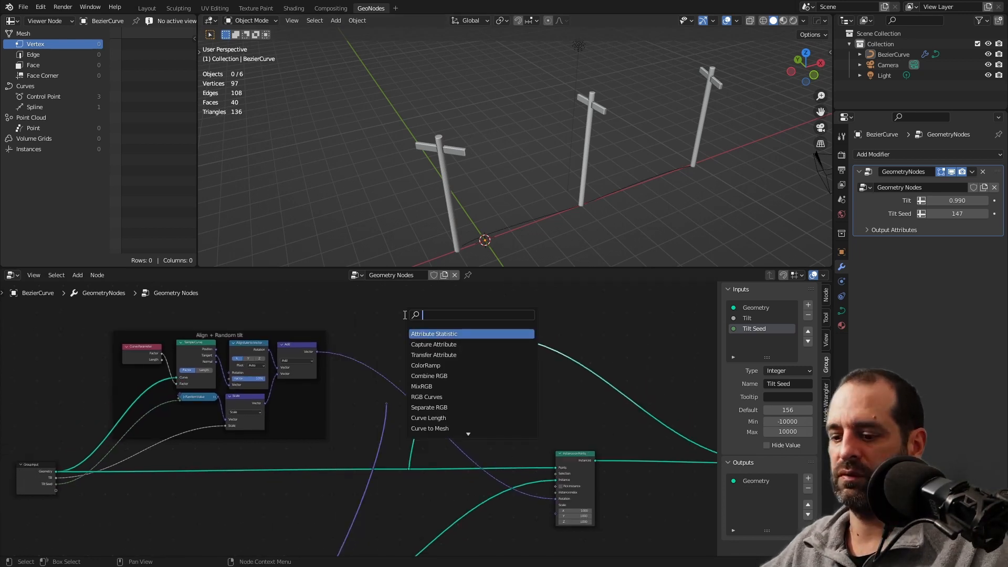
pyautogui.click(424, 334)
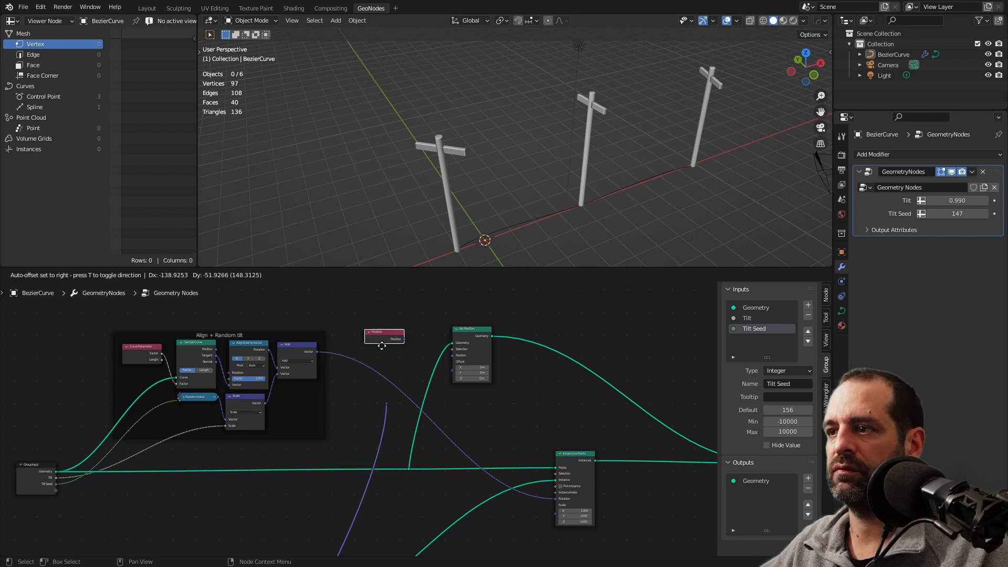
pyautogui.click(382, 344)
# Add a vector math node set to Add, and feed it the Position node and the rerouted crossarm vector
pyautogui.click(446, 331)
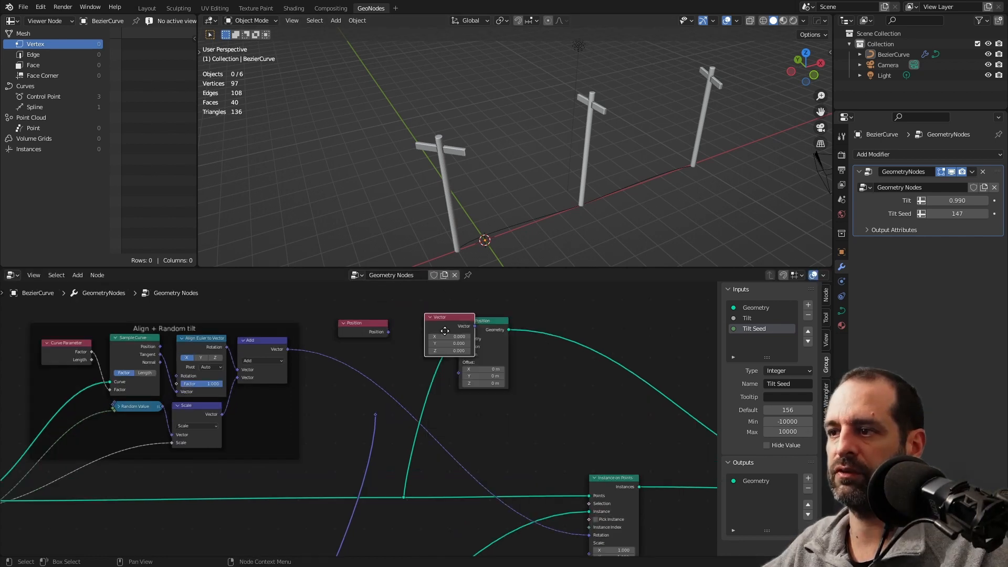
pyautogui.rightClick(441, 329)
pyautogui.moveTo(388, 342); pyautogui.dragTo(415, 359)
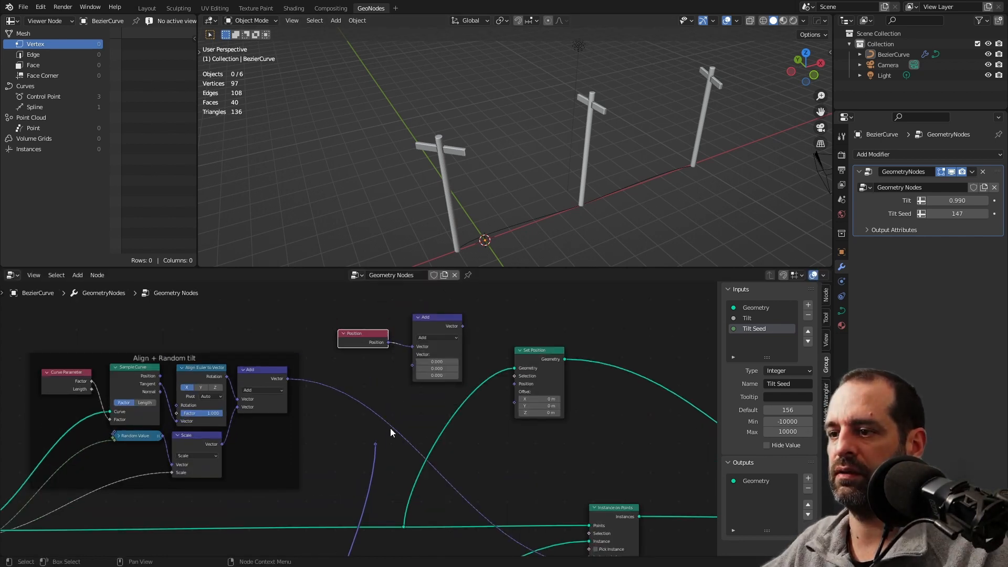
pyautogui.moveTo(375, 443); pyautogui.dragTo(412, 355)
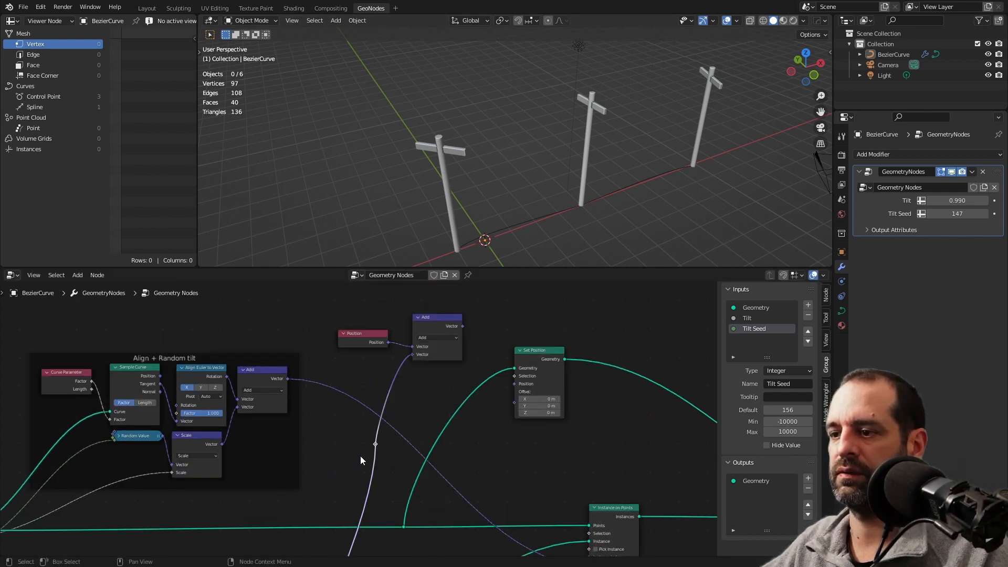
# Link the vector Add result to Set Position's Position input and tidy the Position and Add nodes
pyautogui.moveTo(432, 319); pyautogui.dragTo(427, 339)
pyautogui.moveTo(366, 335); pyautogui.dragTo(385, 339)
pyautogui.moveTo(458, 346); pyautogui.dragTo(492, 346)
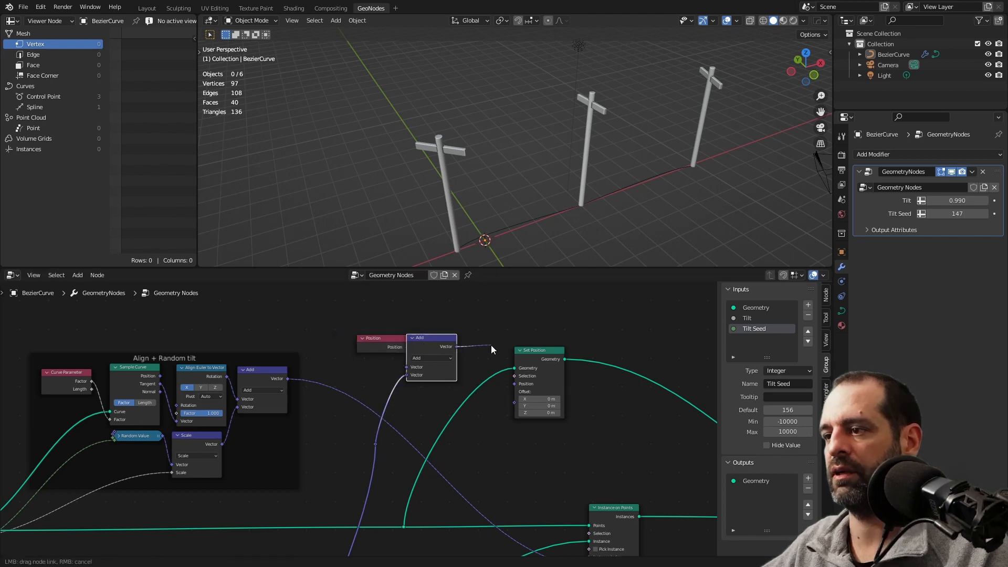
pyautogui.moveTo(515, 386); pyautogui.dragTo(515, 384)
pyautogui.moveTo(379, 339); pyautogui.dragTo(361, 340)
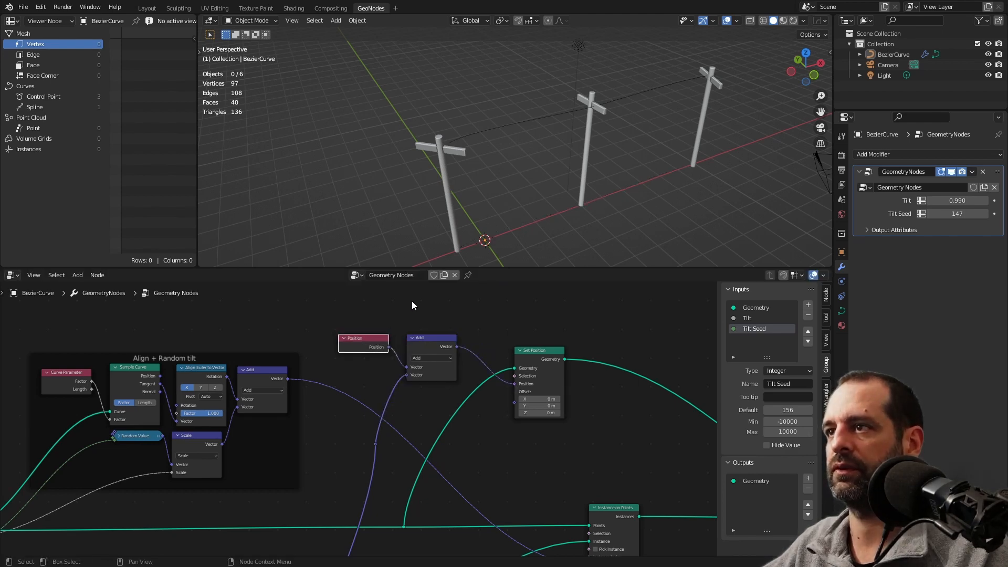
# Set the Set Position node's Y offset to 0.2 m and check the shifted curve against the poles
pyautogui.moveTo(499, 355); pyautogui.dragTo(408, 320, button='middle')
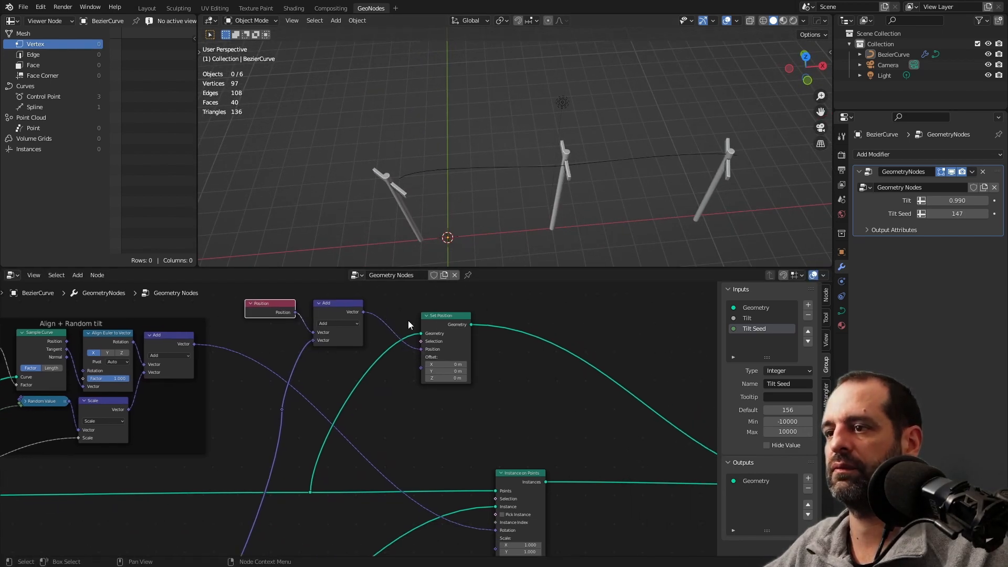
pyautogui.click(423, 321)
pyautogui.moveTo(427, 210); pyautogui.dragTo(454, 199, button='middle')
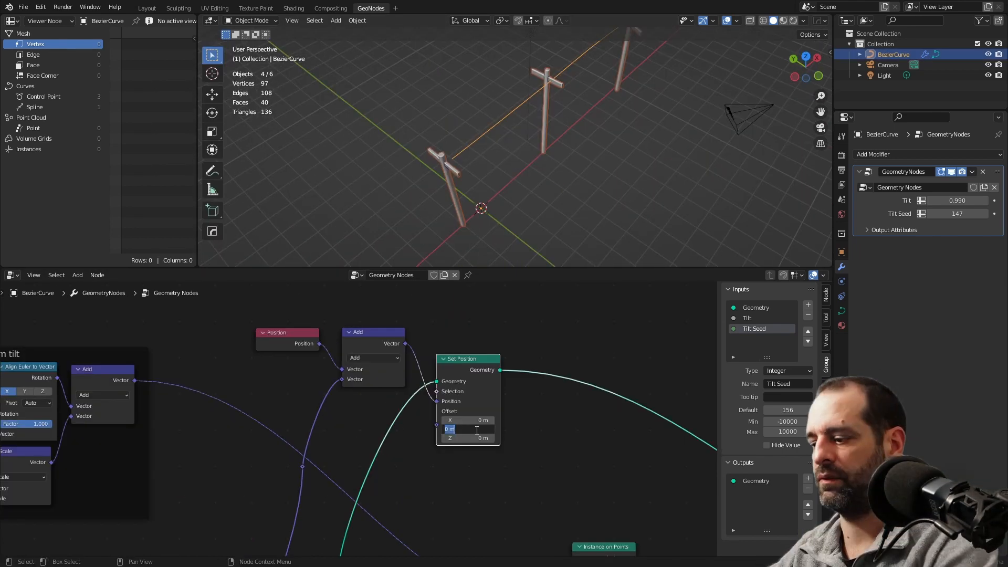
pyautogui.click(475, 429)
pyautogui.write('0.2')
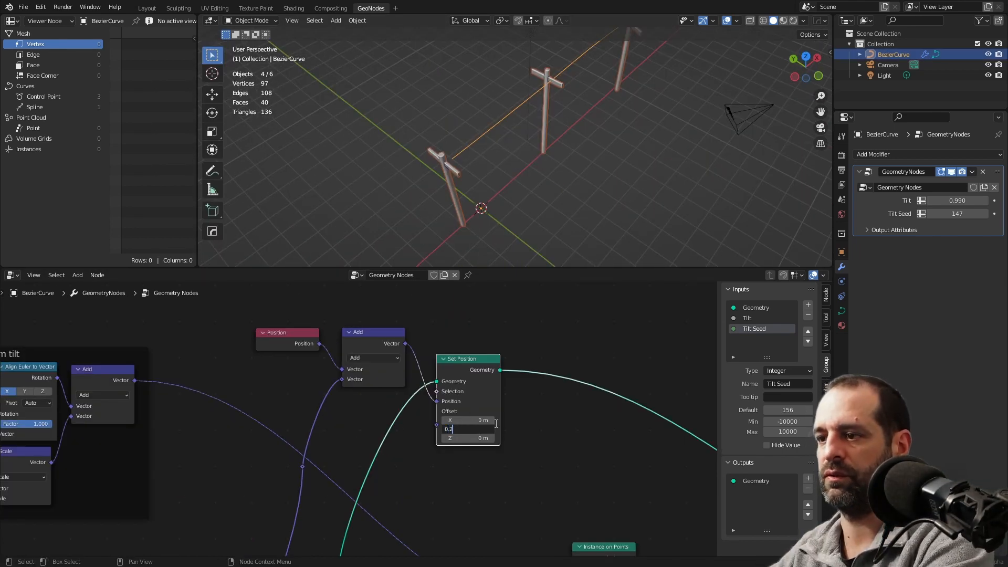
pyautogui.press('Return')
pyautogui.moveTo(519, 151); pyautogui.dragTo(575, 124, button='middle')
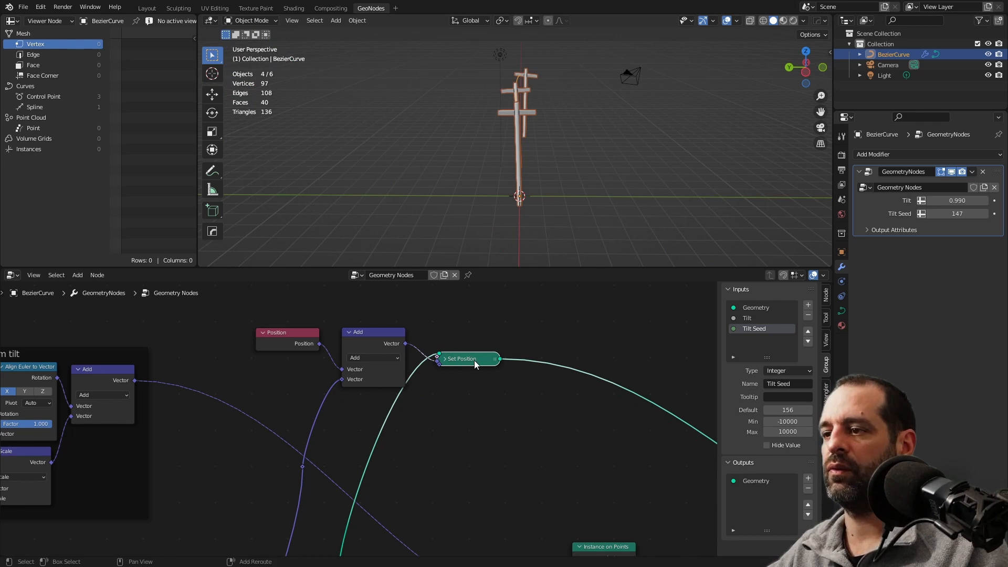
# Duplicate the collapsed Set Position node, insert the copy after it on the geometry link, and set the copy's Y offset to 0
pyautogui.hotkey('shift', 'd')
pyautogui.click(517, 397)
pyautogui.press('h')
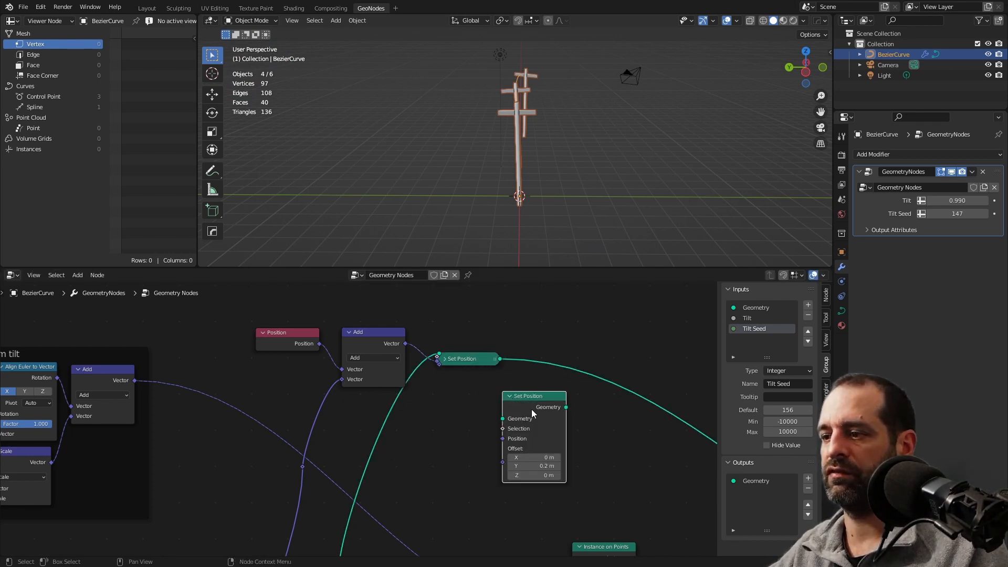
pyautogui.moveTo(524, 408); pyautogui.dragTo(560, 366)
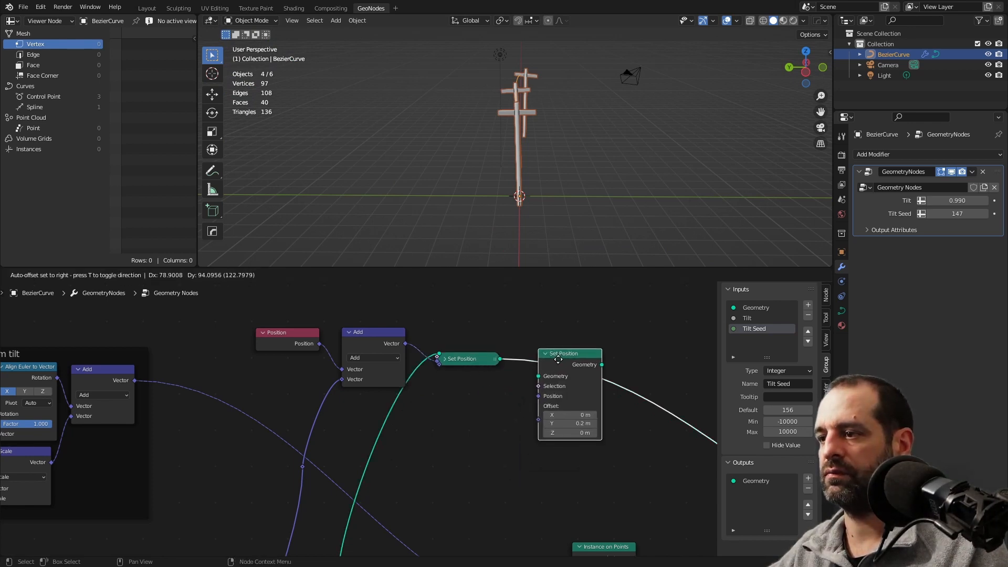
pyautogui.click(574, 424)
pyautogui.write('0')
pyautogui.press('Return')
# Add a Vector Rotate node above the Position node and set its type to Euler
pyautogui.scroll(-3, 494, 399)
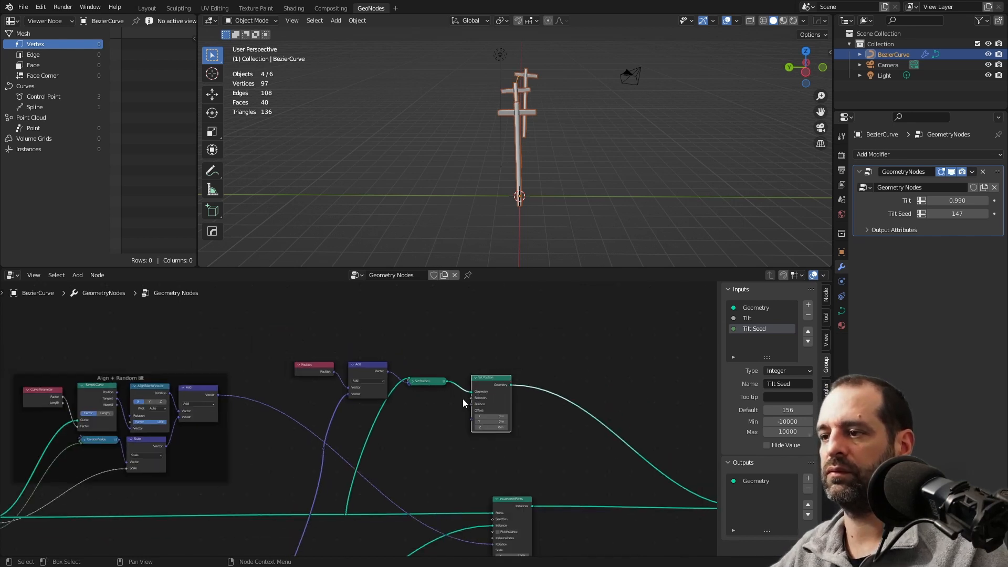
pyautogui.moveTo(311, 351); pyautogui.dragTo(407, 358, button='middle')
pyautogui.scroll(3, 483, 347)
pyautogui.hotkey('shift', 'a')
pyautogui.click(419, 329)
pyautogui.write('vec')
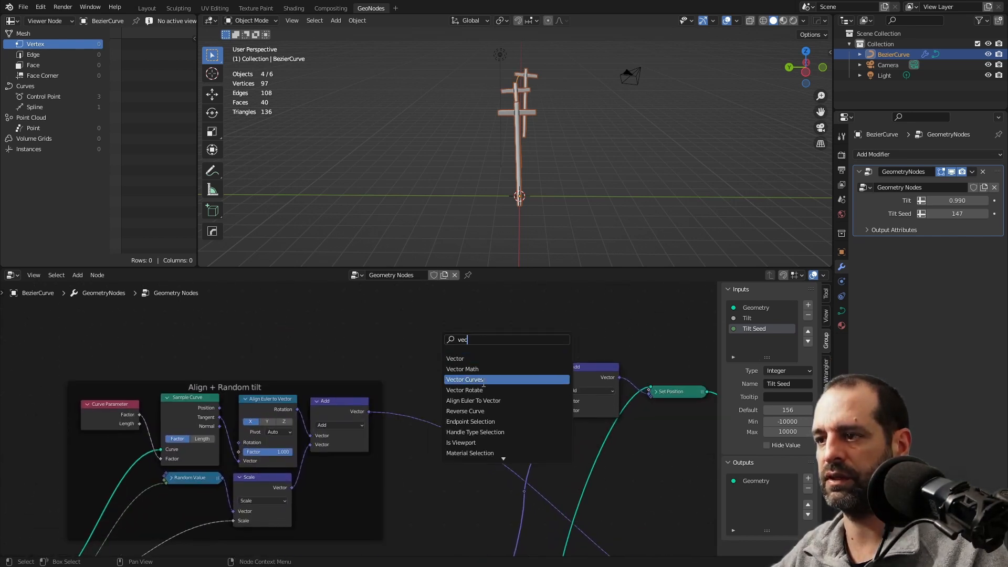
pyautogui.click(481, 390)
pyautogui.click(479, 375)
pyautogui.click(435, 330)
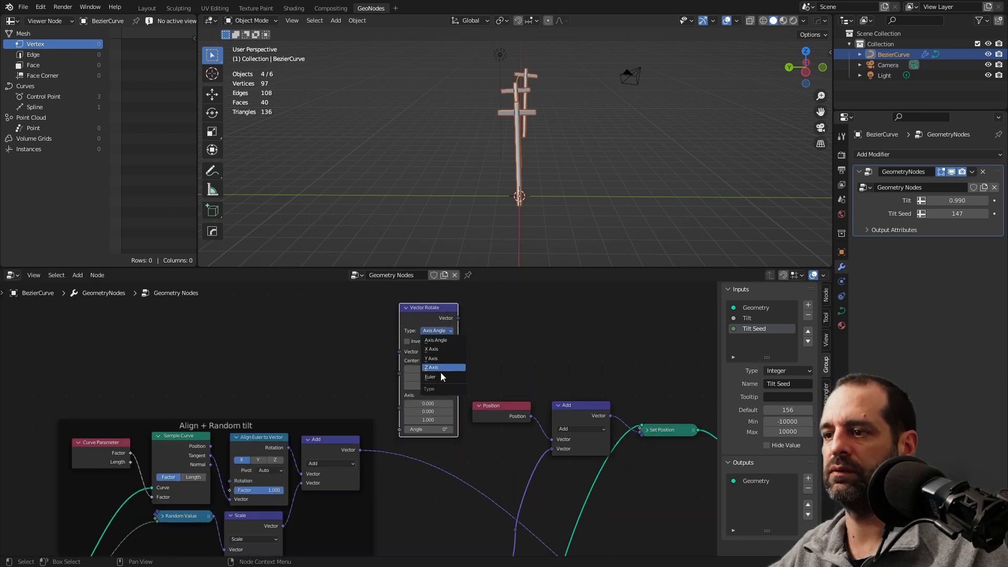
pyautogui.click(443, 377)
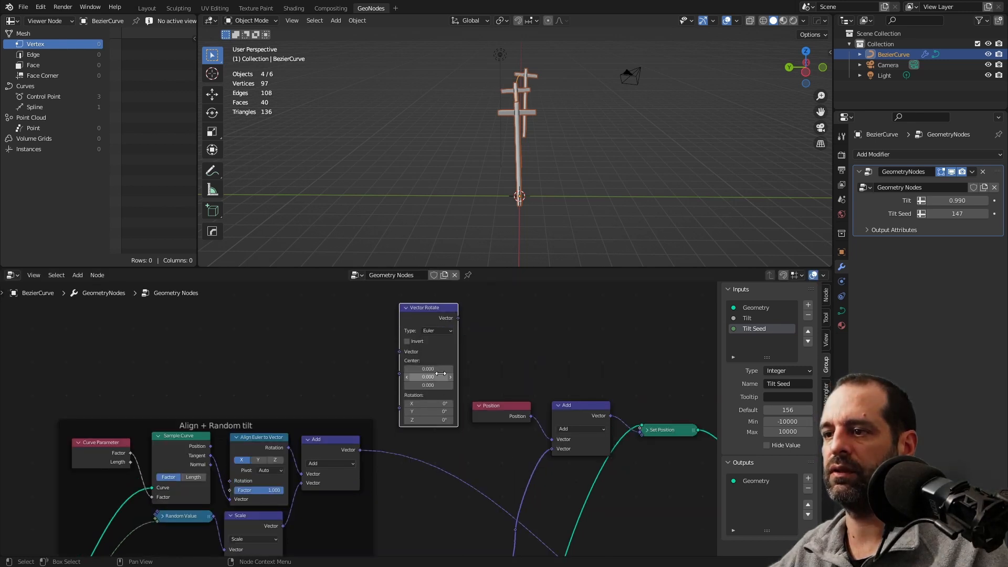
# Duplicate the Position node beside Vector Rotate and link it to the Vector input
pyautogui.moveTo(323, 369); pyautogui.dragTo(326, 356, button='middle')
pyautogui.scroll(-1, 326, 356)
pyautogui.click(506, 402)
pyautogui.hotkey('shift', 'd')
pyautogui.click(305, 334)
pyautogui.moveTo(318, 330); pyautogui.dragTo(403, 344)
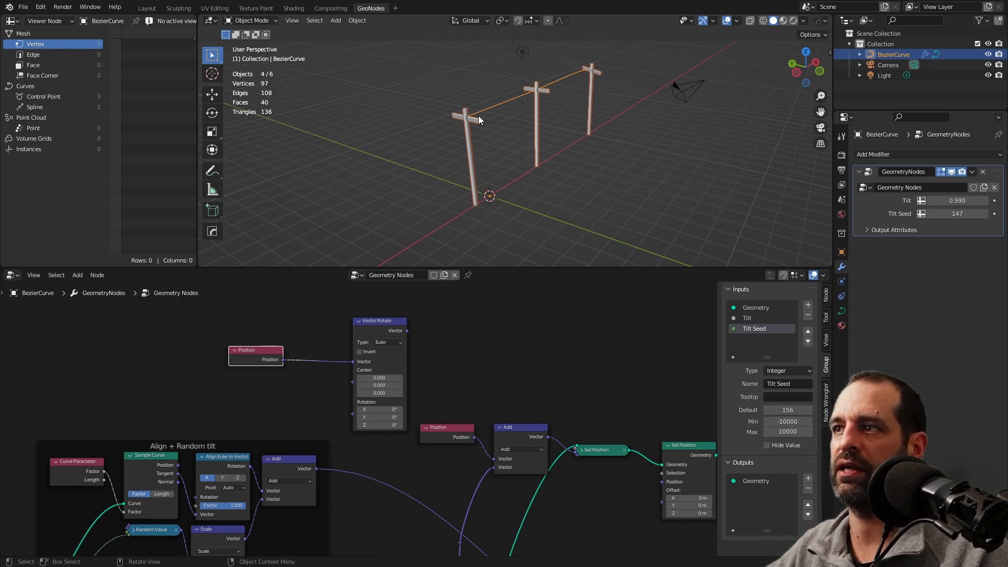
# Link the Sample Curve node's Position output in the Align + Random tilt frame to Vector Rotate's Center input
pyautogui.moveTo(478, 118); pyautogui.dragTo(468, 228, button='middle')
pyautogui.moveTo(154, 439); pyautogui.dragTo(258, 386, button='middle')
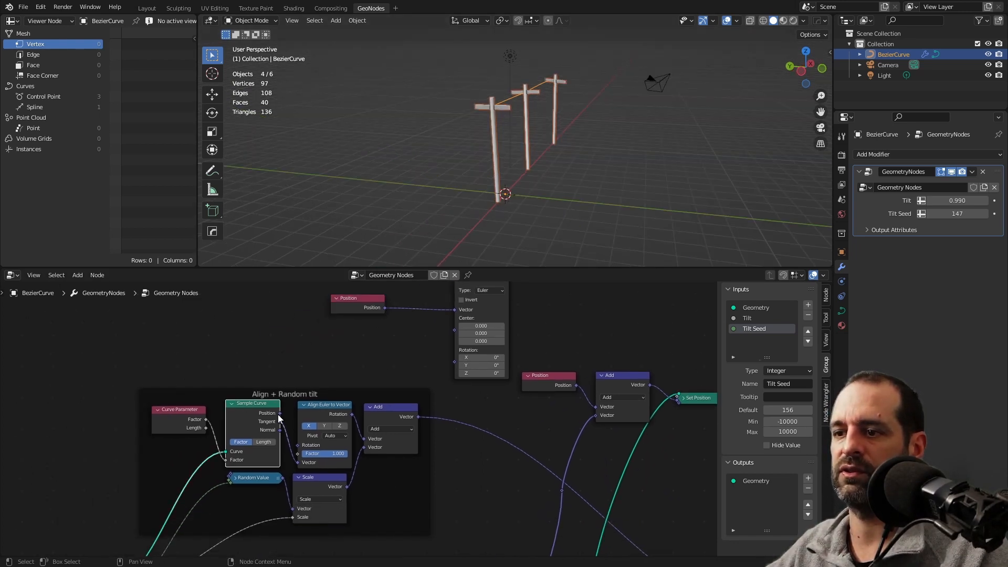
pyautogui.moveTo(238, 438); pyautogui.dragTo(257, 359, button='middle')
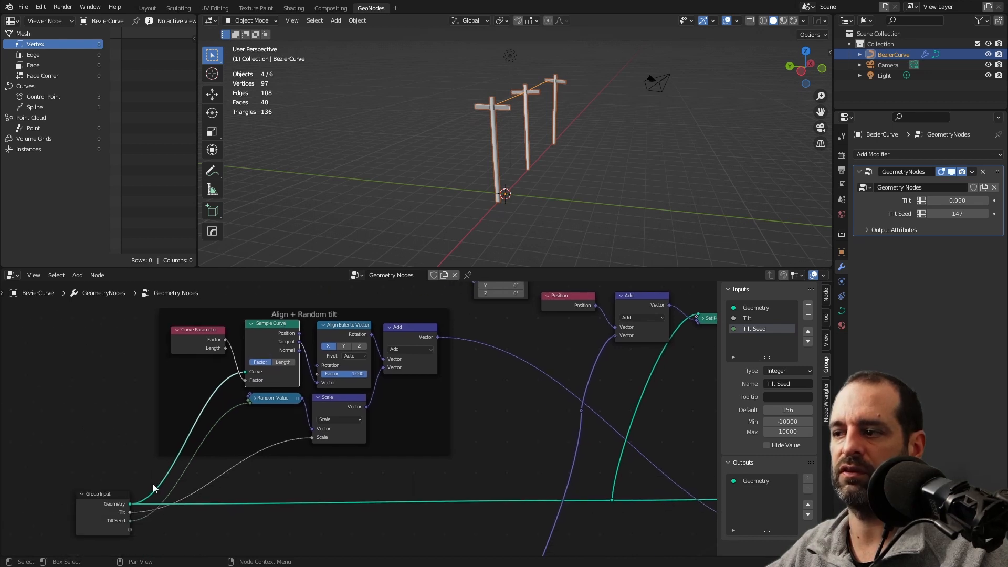
pyautogui.moveTo(442, 406); pyautogui.dragTo(226, 425, button='middle')
pyautogui.moveTo(231, 371); pyautogui.dragTo(440, 416, button='middle')
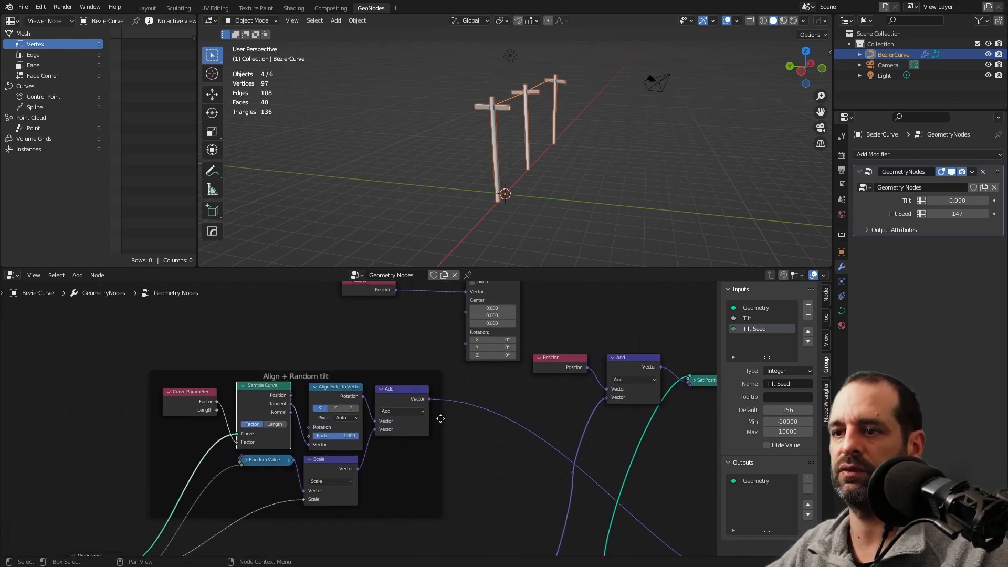
pyautogui.scroll(3, 362, 411)
pyautogui.moveTo(276, 394); pyautogui.dragTo(496, 336)
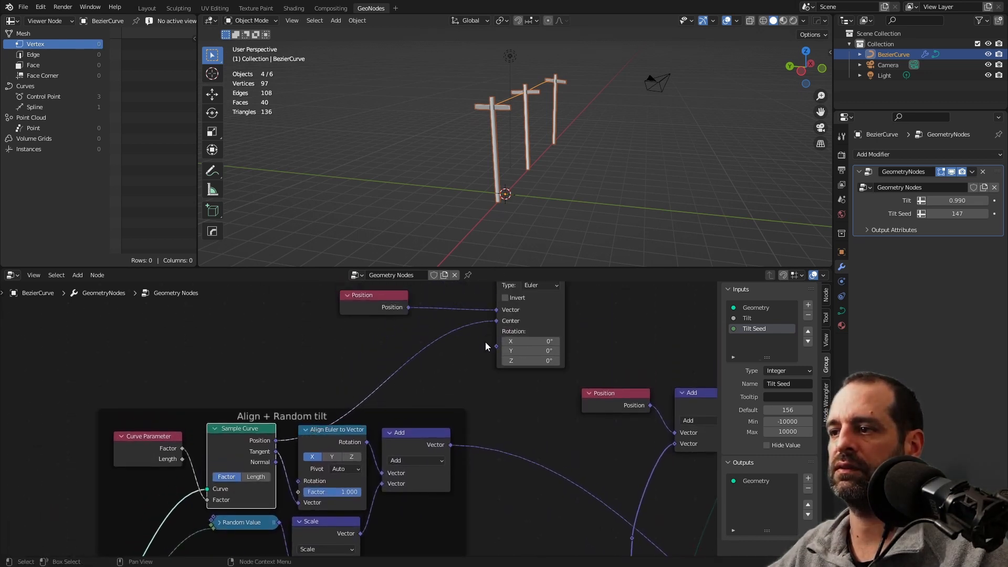
# Feed the Align + Random tilt Add result into Vector Rotate's Rotation, and link Vector Rotate's output to the second Set Position's Position
pyautogui.scroll(-2, 455, 397)
pyautogui.moveTo(454, 397); pyautogui.dragTo(347, 372, button='middle')
pyautogui.scroll(-1, 434, 462)
pyautogui.scroll(-1, 436, 465)
pyautogui.moveTo(458, 476); pyautogui.dragTo(329, 352, button='middle')
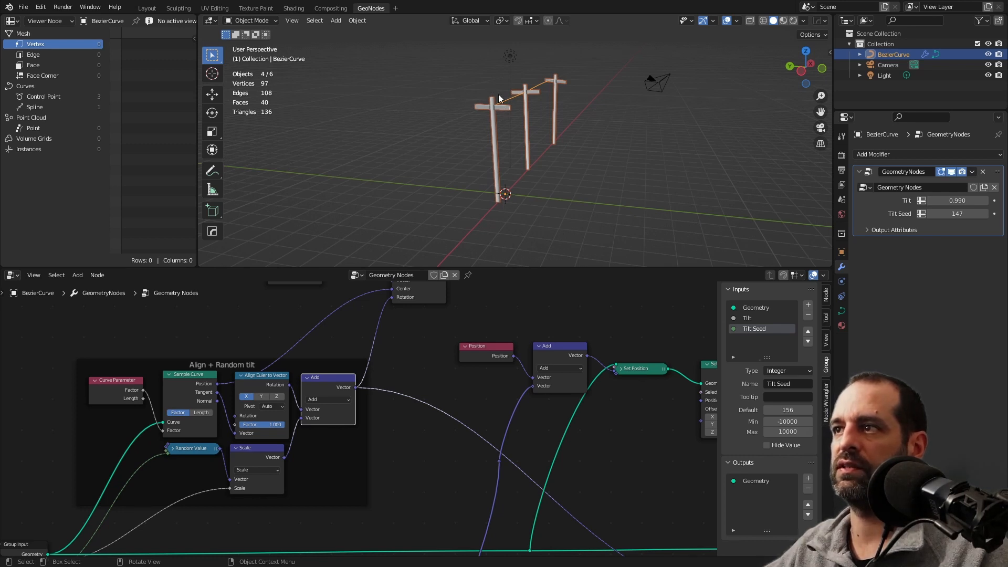
pyautogui.moveTo(480, 127); pyautogui.dragTo(493, 108, button='middle')
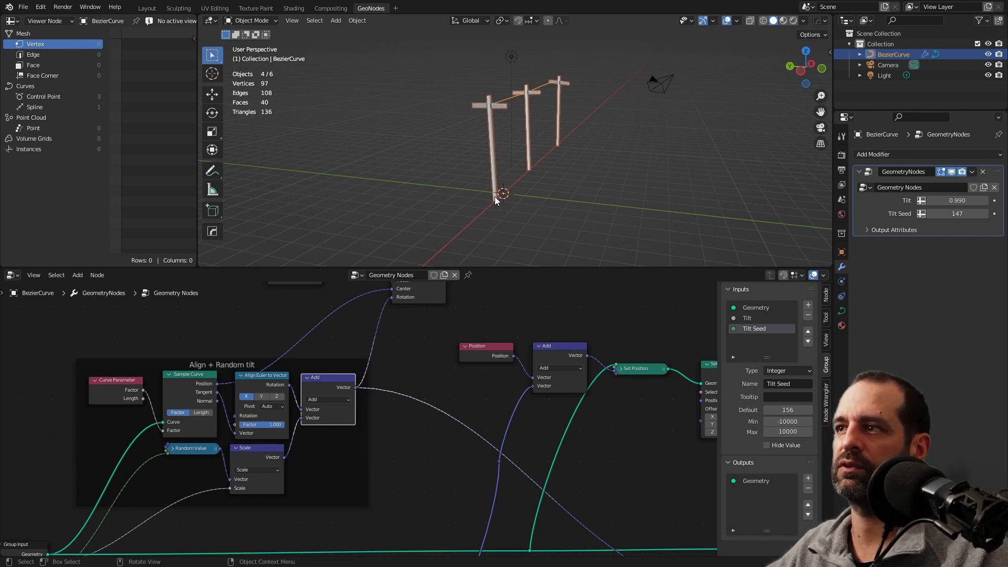
pyautogui.moveTo(465, 288); pyautogui.dragTo(301, 347, button='middle')
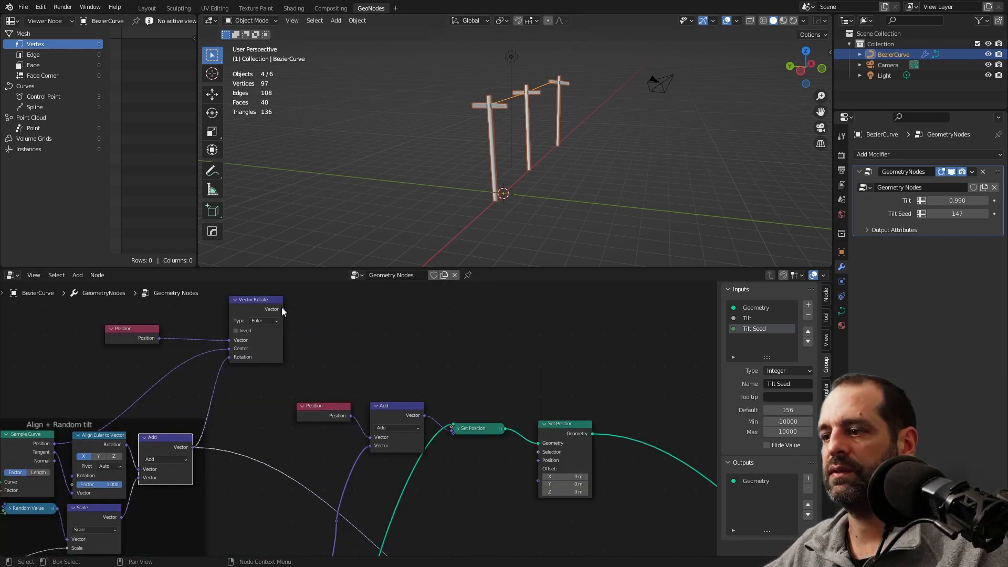
pyautogui.moveTo(282, 309); pyautogui.dragTo(540, 462)
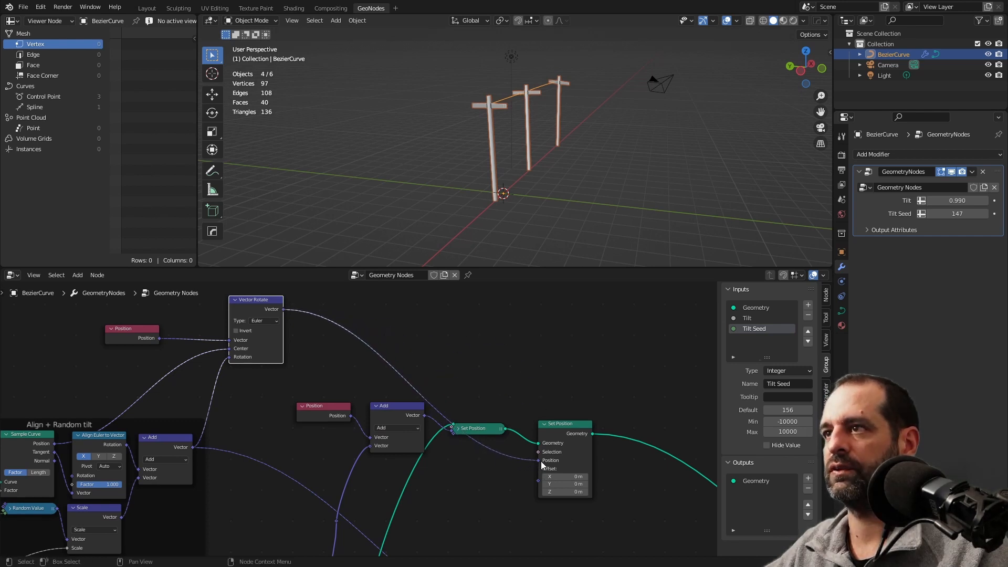
# Try rotating the curve's end control point around global Z and scaling its handles, inspecting how the offset curve follows the pole
pyautogui.moveTo(542, 233); pyautogui.dragTo(561, 120, button='middle')
pyautogui.moveTo(561, 120); pyautogui.dragTo(552, 122, button='middle')
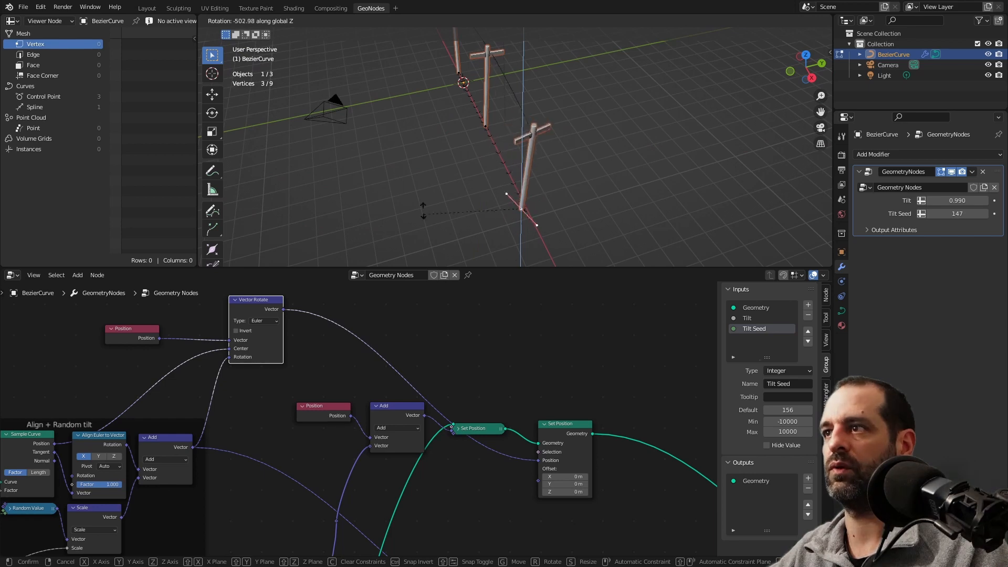
pyautogui.rightClick(560, 180)
pyautogui.moveTo(472, 181); pyautogui.dragTo(585, 128, button='middle')
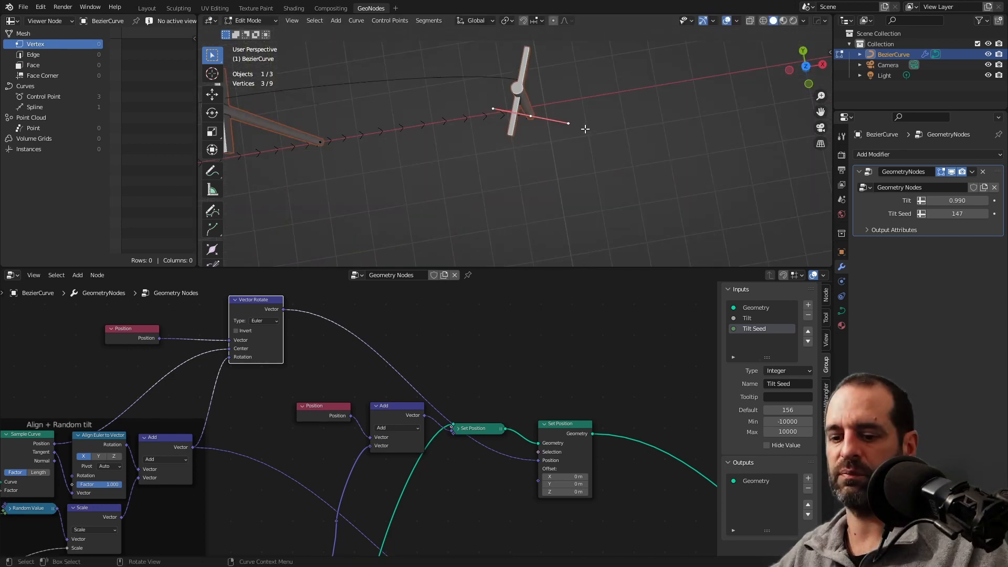
pyautogui.press('s')
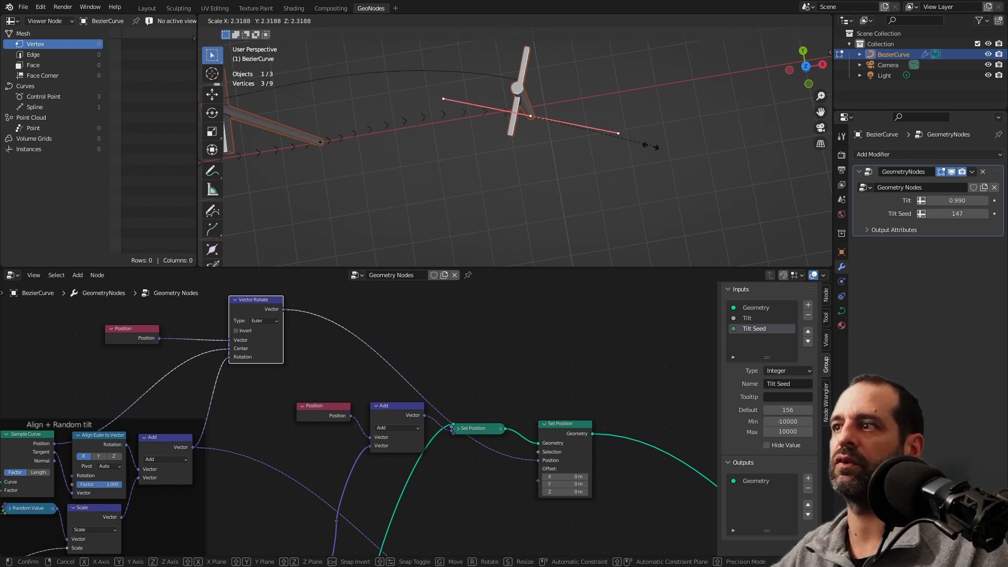
pyautogui.rightClick(692, 168)
pyautogui.moveTo(692, 168); pyautogui.dragTo(439, 86, button='middle')
pyautogui.scroll(-6, 439, 86)
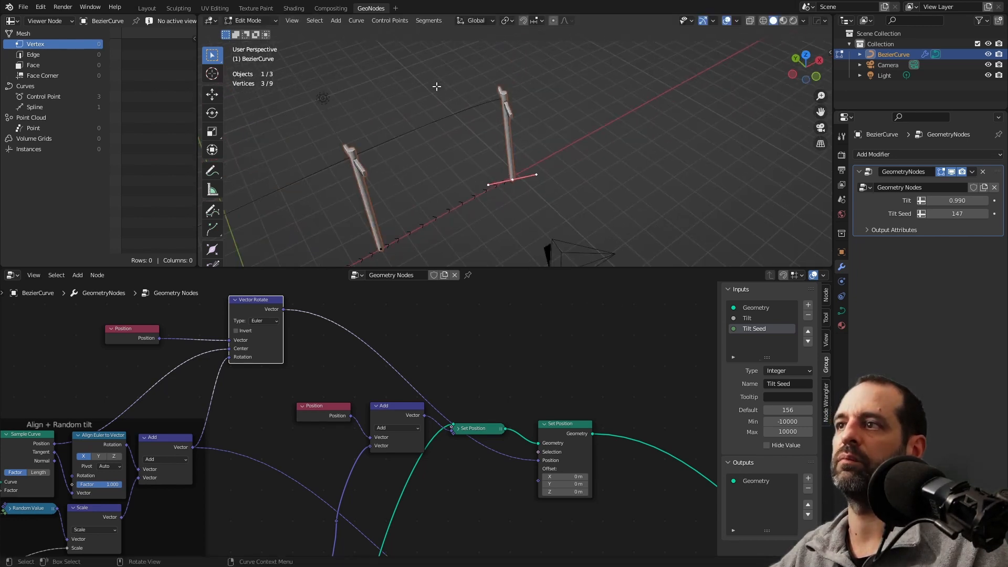
pyautogui.press('Tab')
pyautogui.moveTo(446, 377)
pyautogui.mouseDown(button='middle')
pyautogui.moveTo(436, 309)
pyautogui.moveTo(445, 389)
pyautogui.mouseUp(button='middle')
pyautogui.moveTo(473, 153); pyautogui.dragTo(518, 185, button='middle')
pyautogui.scroll(4, 517, 181)
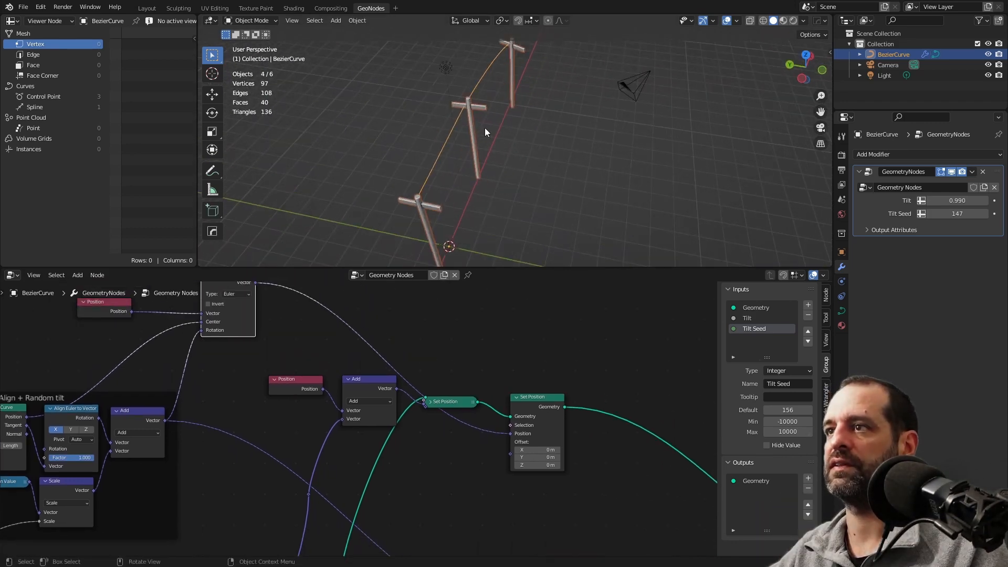
# Line up the vector Add node and the collapsed Set Position node beside the Position node
pyautogui.moveTo(471, 410); pyautogui.dragTo(421, 353, button='middle')
pyautogui.click(490, 342)
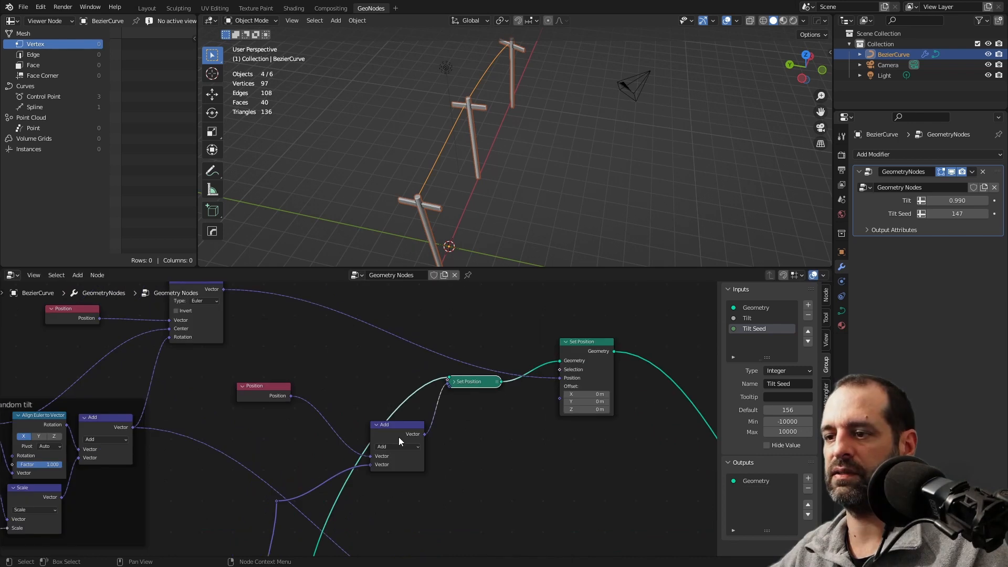
pyautogui.moveTo(396, 434); pyautogui.dragTo(339, 385)
pyautogui.moveTo(467, 382); pyautogui.dragTo(459, 388)
# Try placing the expanded Set Position before the collapsed one, with Vector Rotate's output feeding its Position input
pyautogui.click(588, 346)
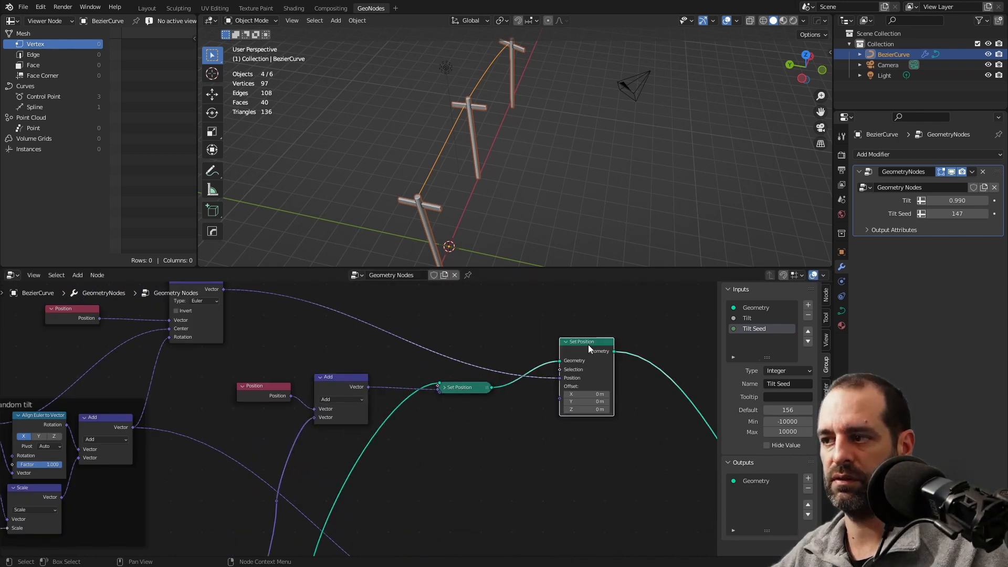
pyautogui.moveTo(588, 345); pyautogui.dragTo(399, 356)
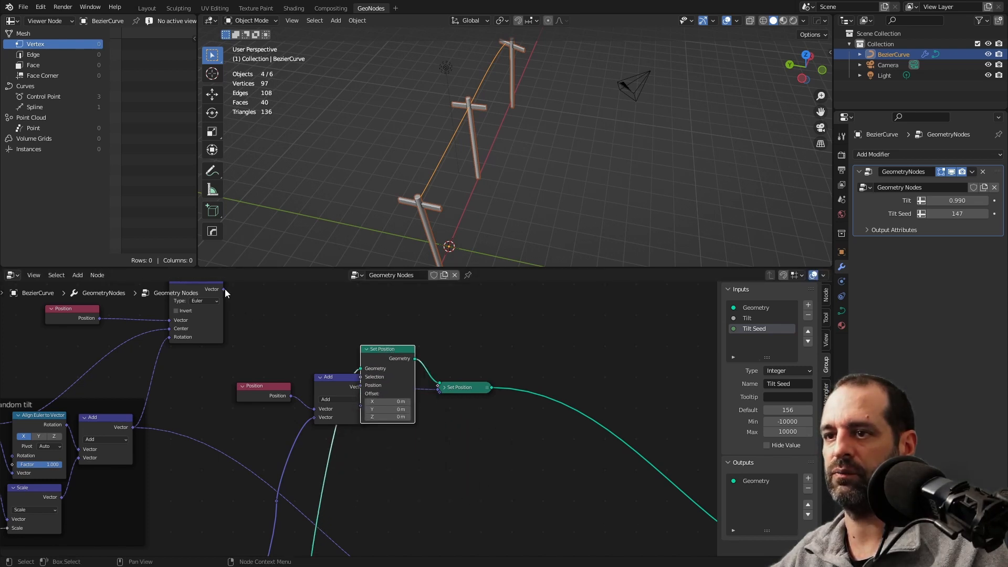
pyautogui.moveTo(224, 290); pyautogui.dragTo(361, 385)
# Test the reordered Set Position nodes by rotating the curve's end control point and viewing the poles from several angles
pyautogui.moveTo(431, 158); pyautogui.dragTo(521, 226, button='middle')
pyautogui.press('Tab')
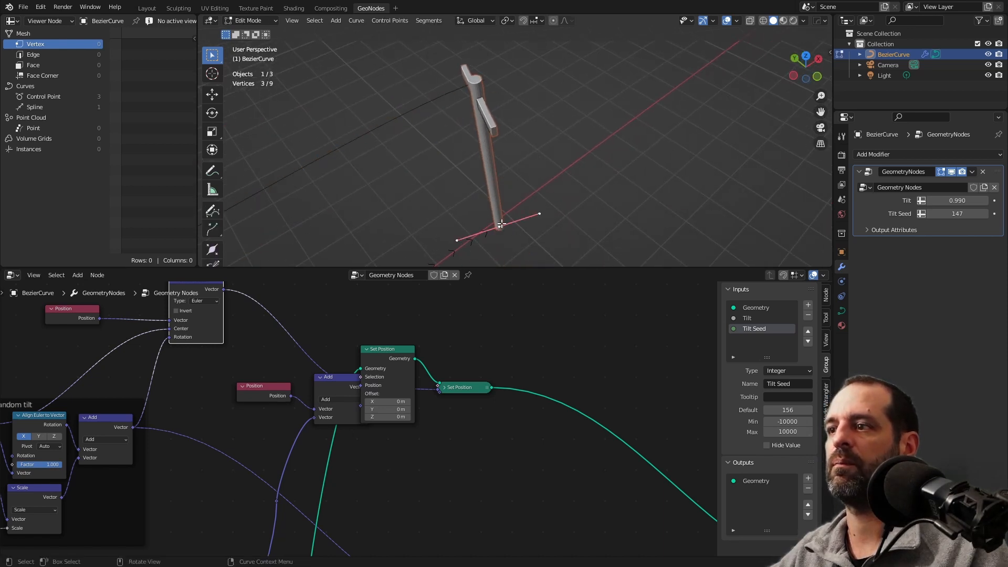
pyautogui.press('r')
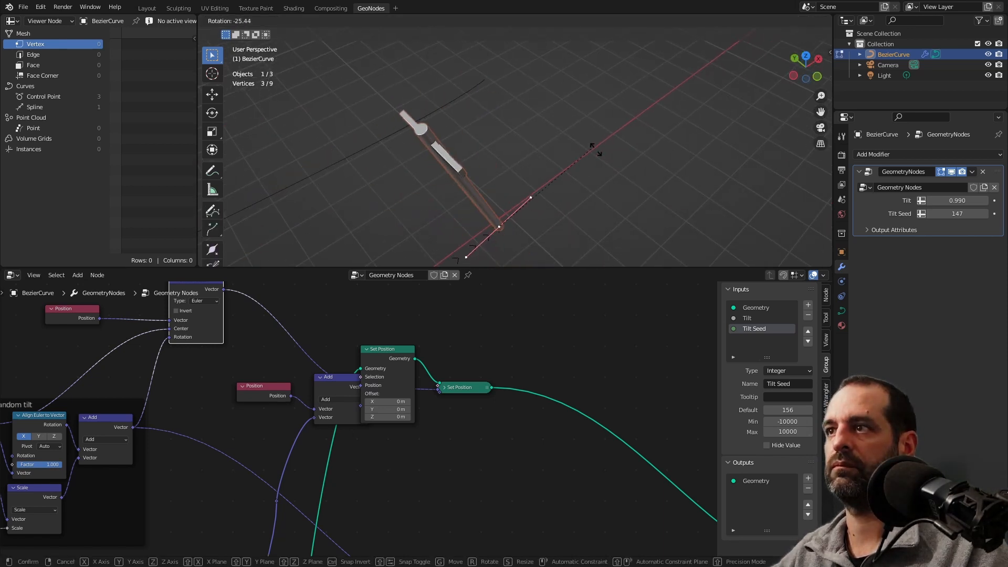
pyautogui.click(583, 190)
pyautogui.moveTo(583, 192); pyautogui.dragTo(499, 128, button='middle')
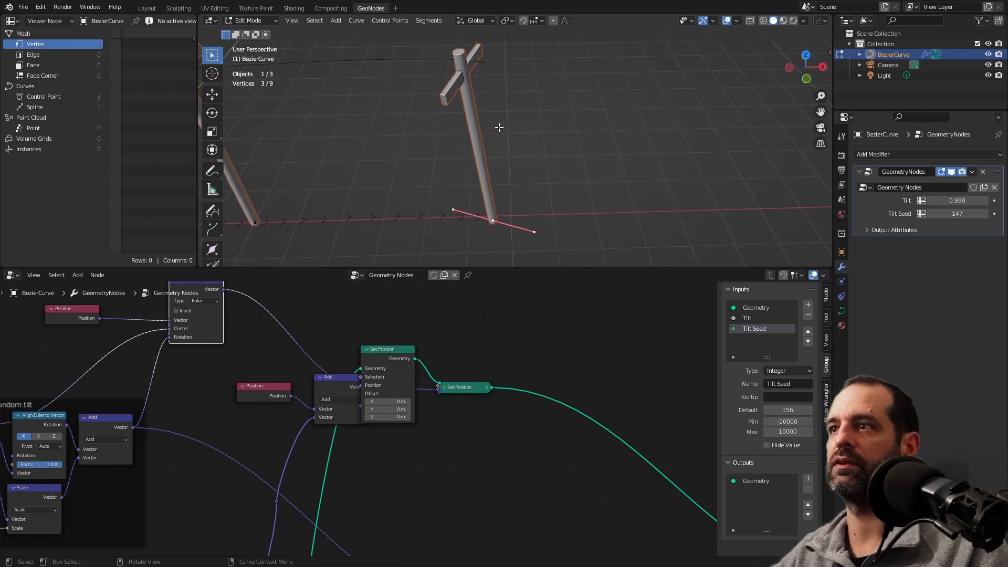
pyautogui.scroll(-3, 499, 125)
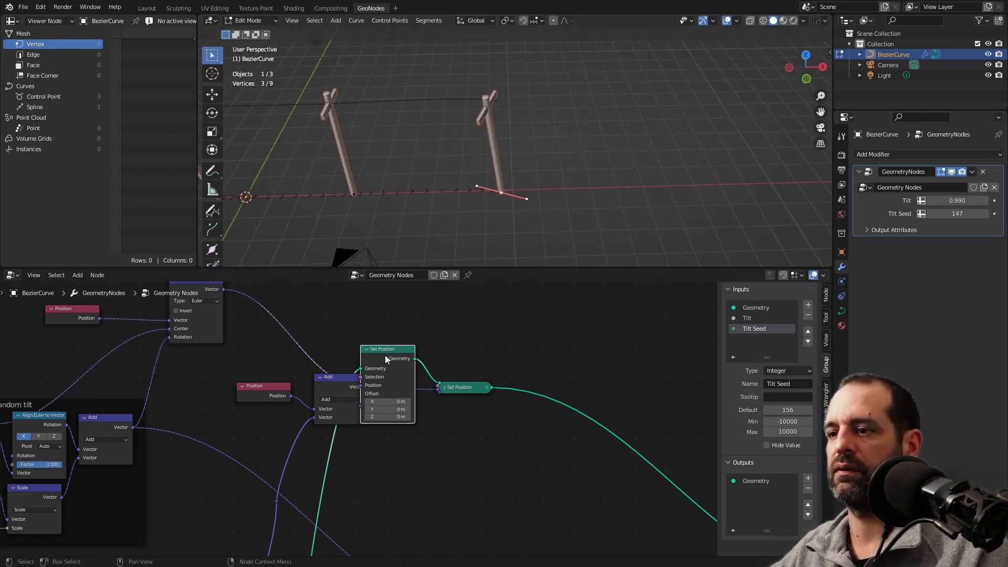
# Move the expanded Set Position back after the collapsed one and reconnect Vector Rotate's output to its Position input
pyautogui.keyDown('alt'); pyautogui.moveTo(385, 355); pyautogui.dragTo(544, 373); pyautogui.keyUp('alt')
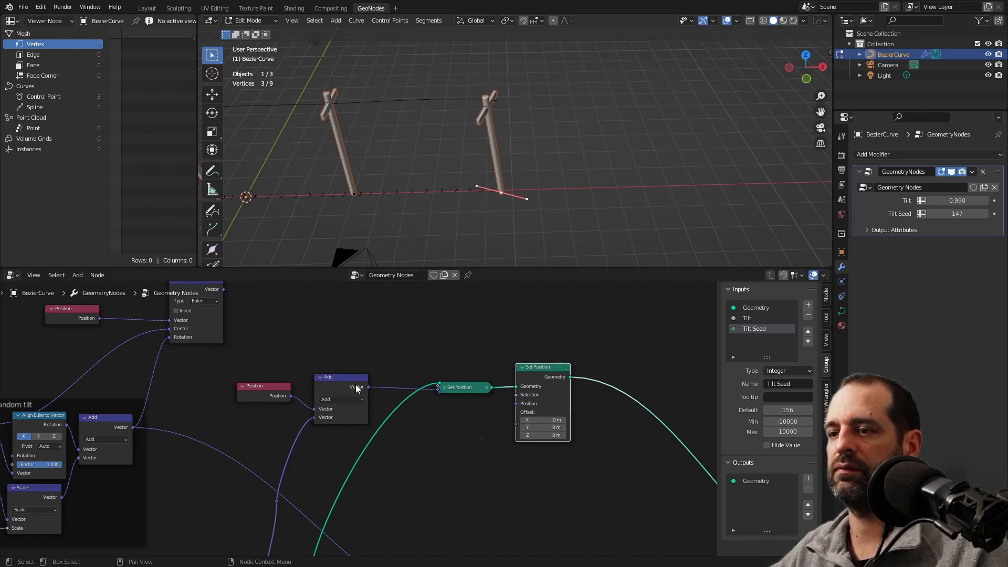
pyautogui.moveTo(224, 289); pyautogui.dragTo(516, 405)
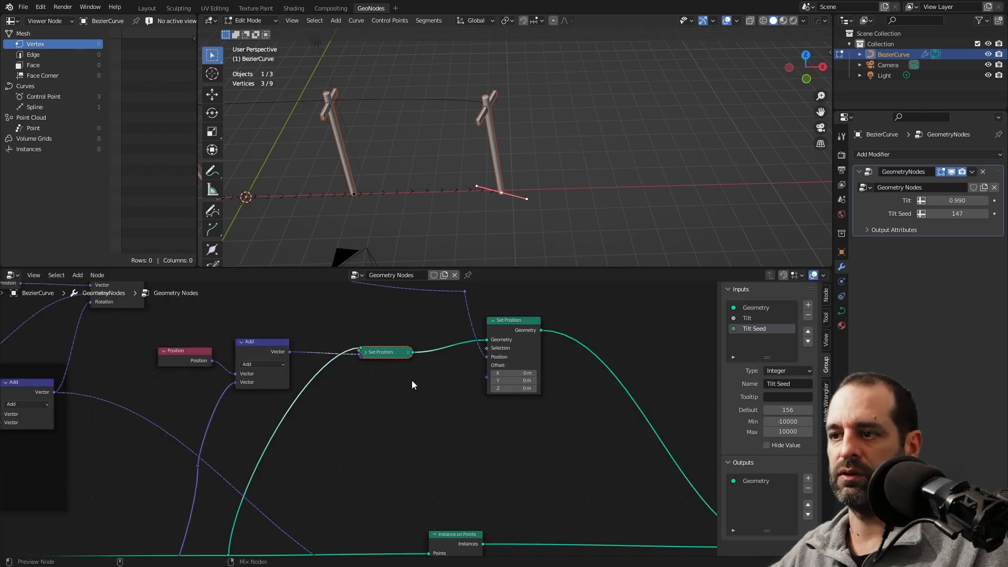
# Duplicate the collapsed Set Position node with its input links kept, and merge both geometry links through a shared reroute point
pyautogui.hotkey('ctrl', 'shift', 'd')
pyautogui.click(406, 395)
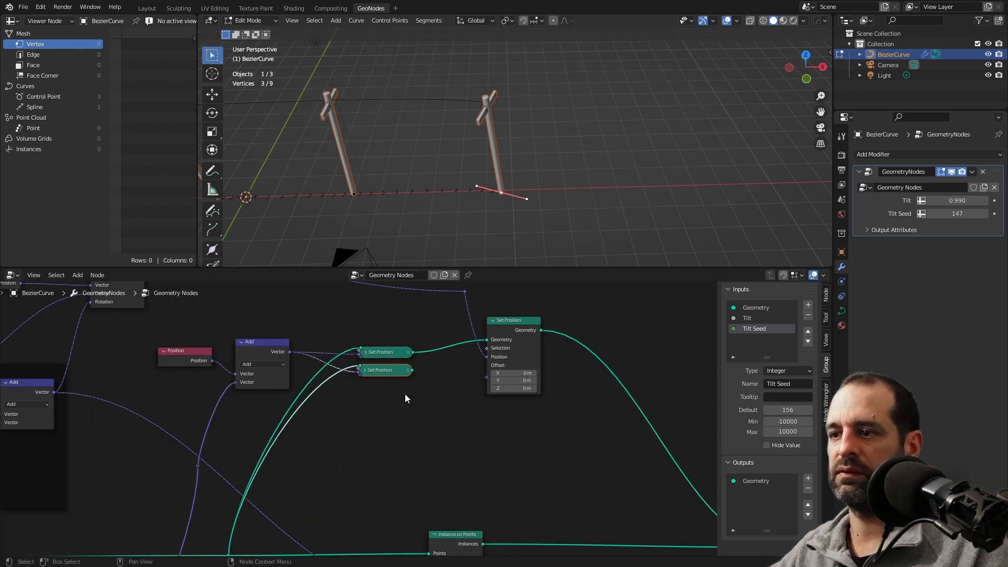
pyautogui.keyDown('shift'); pyautogui.moveTo(297, 381); pyautogui.dragTo(317, 408, button='right'); pyautogui.keyUp('shift')
pyautogui.press('g')
pyautogui.click(317, 382)
pyautogui.moveTo(431, 382); pyautogui.dragTo(368, 369)
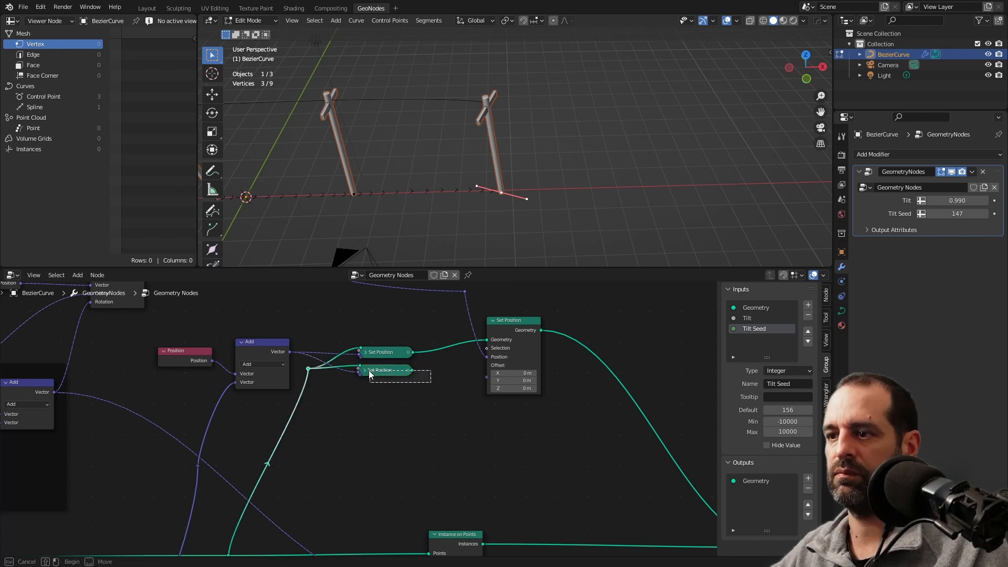
# Duplicate the collapsed offset Set Position node repeatedly with its input links kept, building a column of six
pyautogui.hotkey('ctrl', 'shift', 'd')
pyautogui.click(410, 405)
pyautogui.hotkey('ctrl', 'shift', 'd')
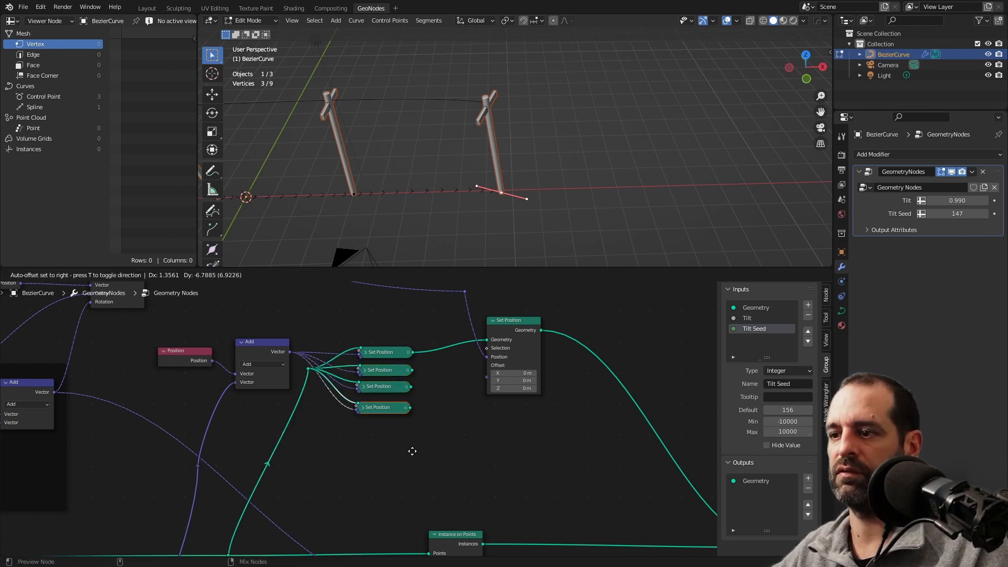
pyautogui.click(412, 450)
pyautogui.hotkey('ctrl', 'shift', 'd')
pyautogui.click(412, 468)
pyautogui.hotkey('ctrl', 'shift', 'd')
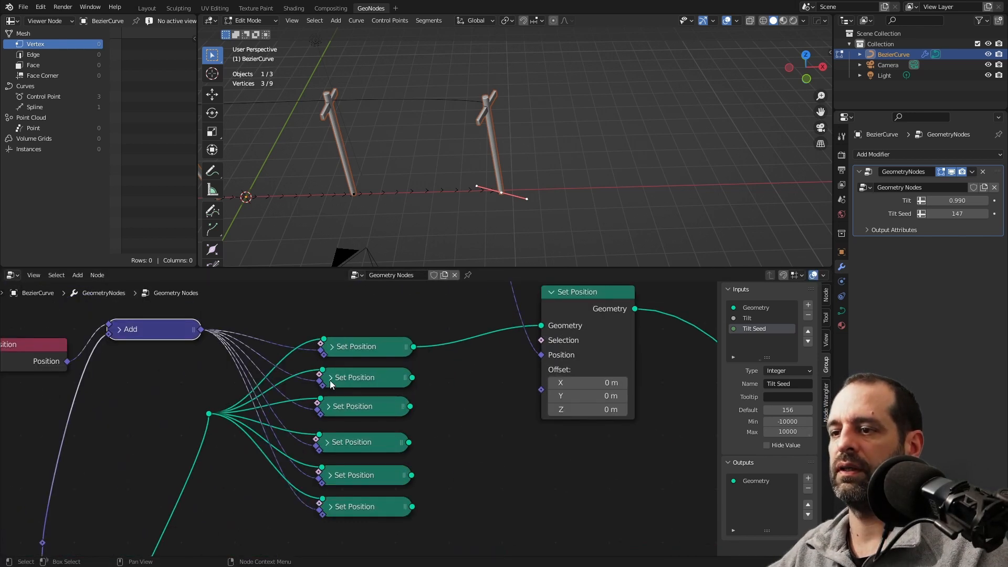
# Change the Y offset in each duplicated offset Set Position node, giving the last one in the column -0.6 m
pyautogui.click(330, 378)
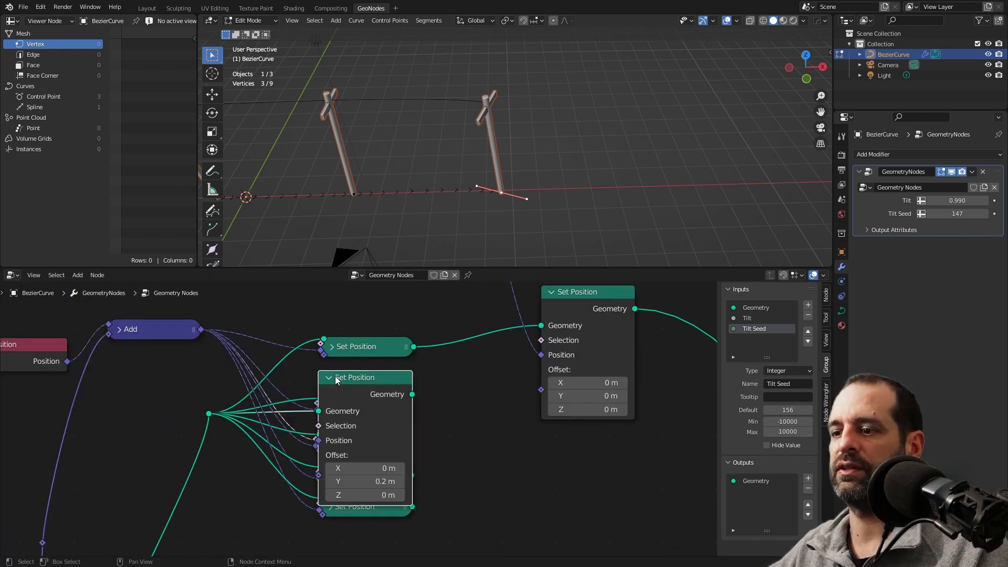
pyautogui.moveTo(370, 482); pyautogui.dragTo(387, 481)
pyautogui.click(370, 482)
pyautogui.click(339, 482)
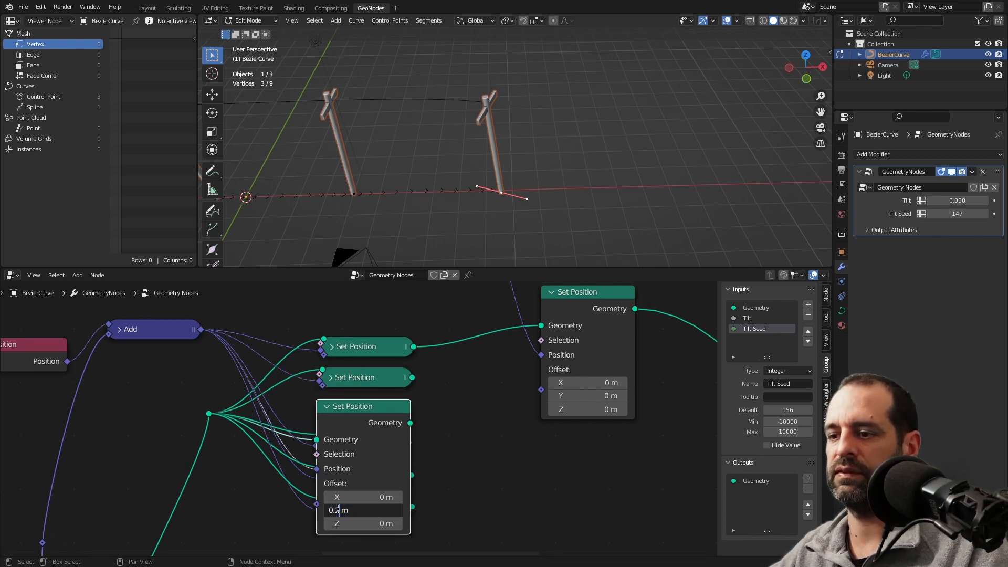
pyautogui.click(326, 407)
pyautogui.click(327, 443)
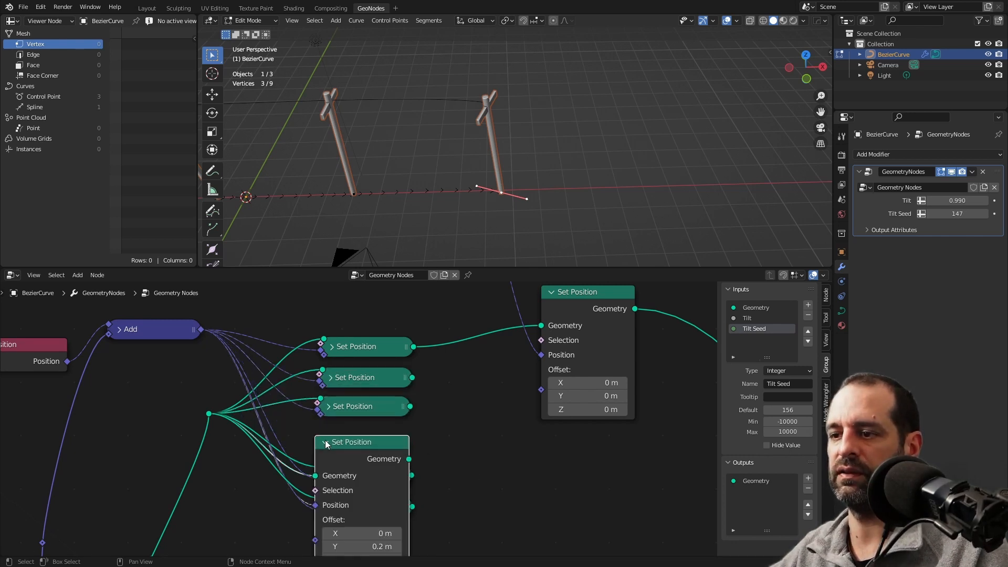
pyautogui.click(337, 544)
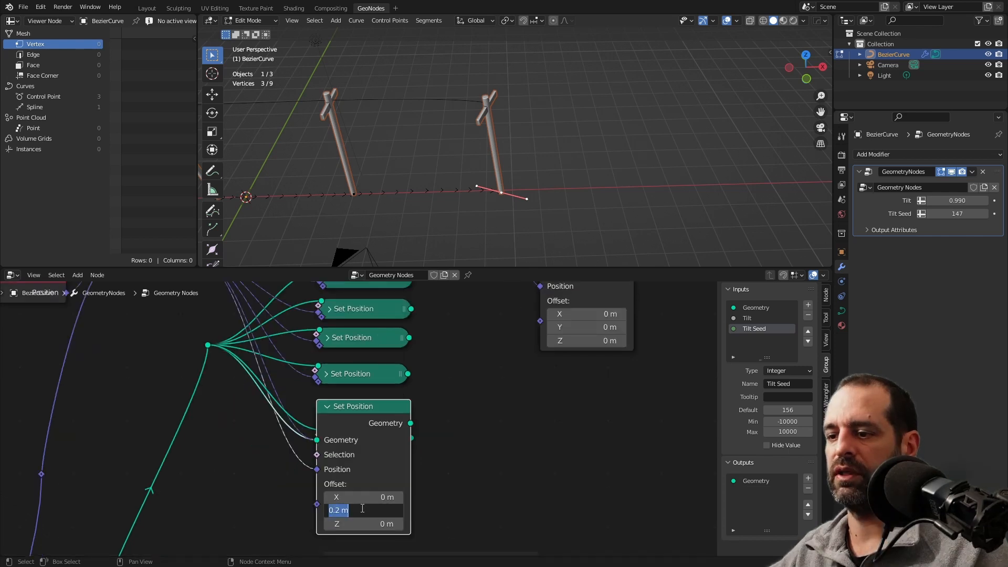
pyautogui.moveTo(340, 511); pyautogui.dragTo(318, 508)
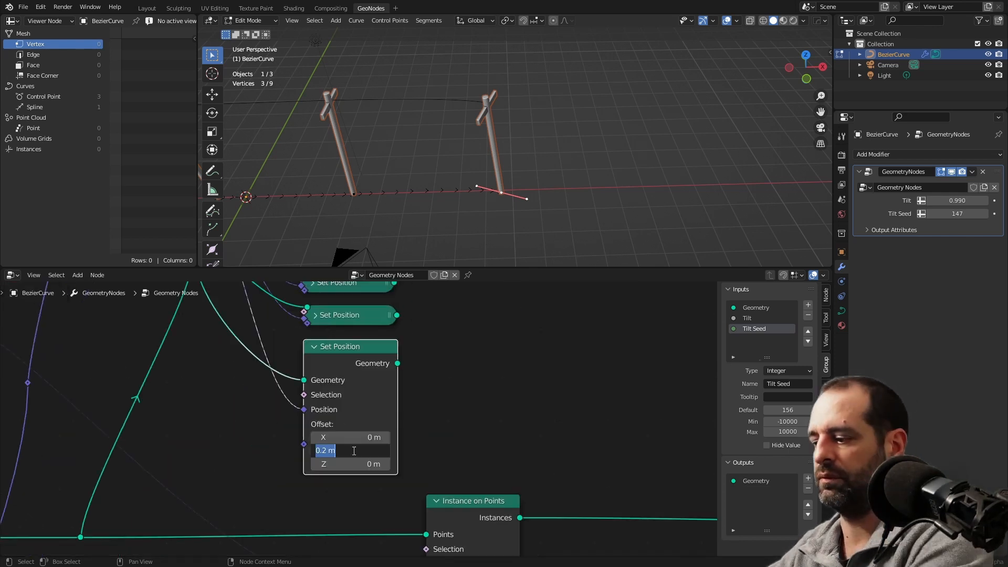
pyautogui.write('-')
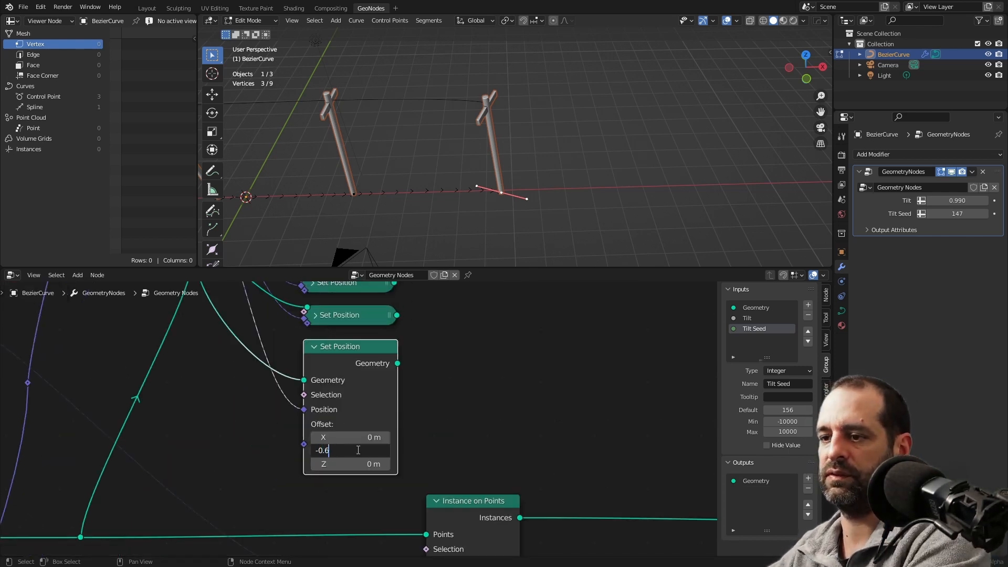
pyautogui.write('0.6')
pyautogui.press('Return')
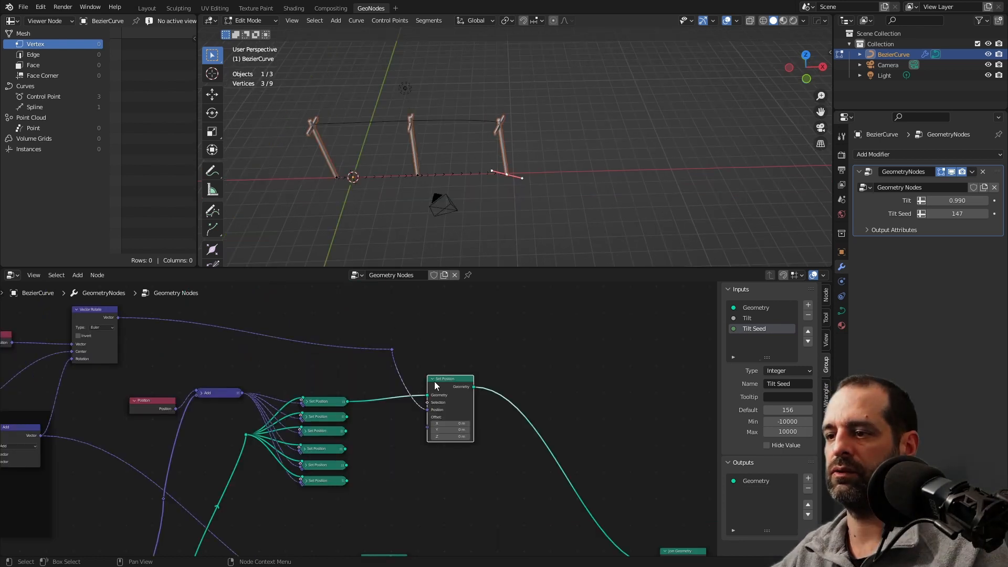
# Collapse the Set Position driven by Vector Rotate and duplicate it with its input links kept, making a second column of six
pyautogui.click(433, 380)
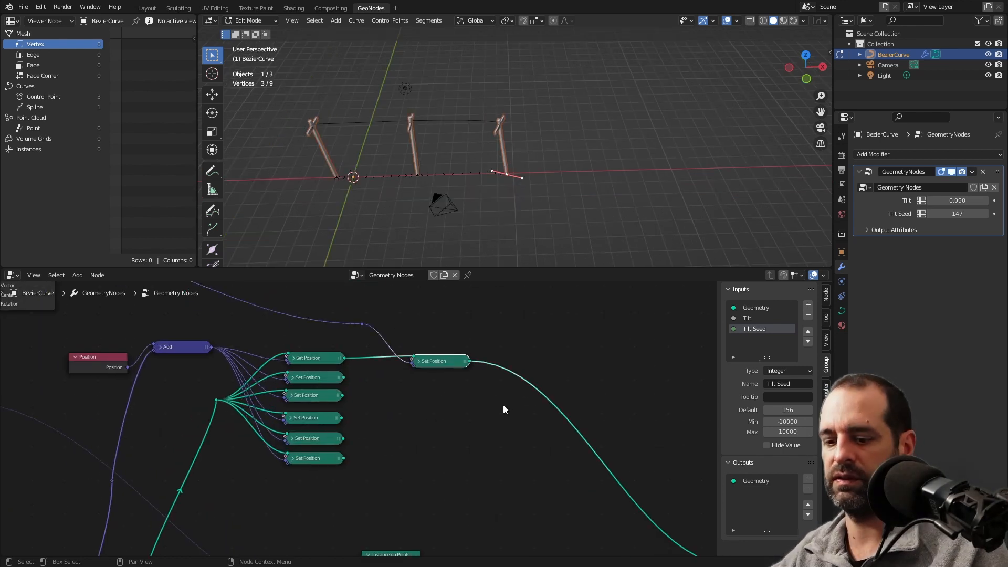
pyautogui.hotkey('ctrl', 'shift', 'd')
pyautogui.click(462, 414)
pyautogui.hotkey('ctrl', 'shift', 'd')
pyautogui.click(462, 439)
pyautogui.hotkey('ctrl', 'shift', 'd')
pyautogui.click(462, 455)
pyautogui.hotkey('ctrl', 'shift', 'd')
# Cut the duplicates' shared geometry links and connect each offset Set Position to its counterpart in the second column
pyautogui.keyDown('ctrl'); pyautogui.moveTo(385, 379); pyautogui.dragTo(398, 362, button='right'); pyautogui.keyUp('ctrl')
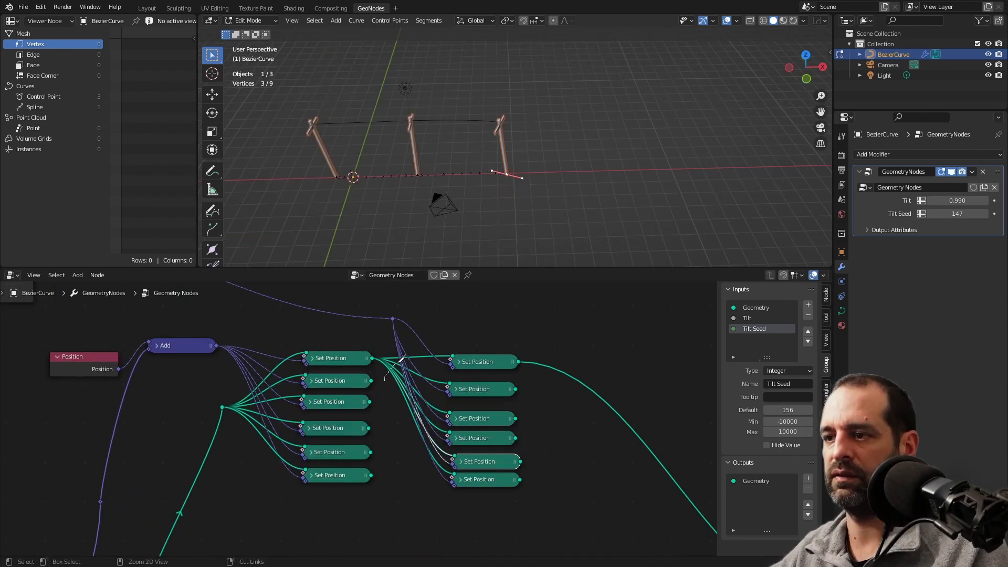
pyautogui.scroll(1, 374, 379)
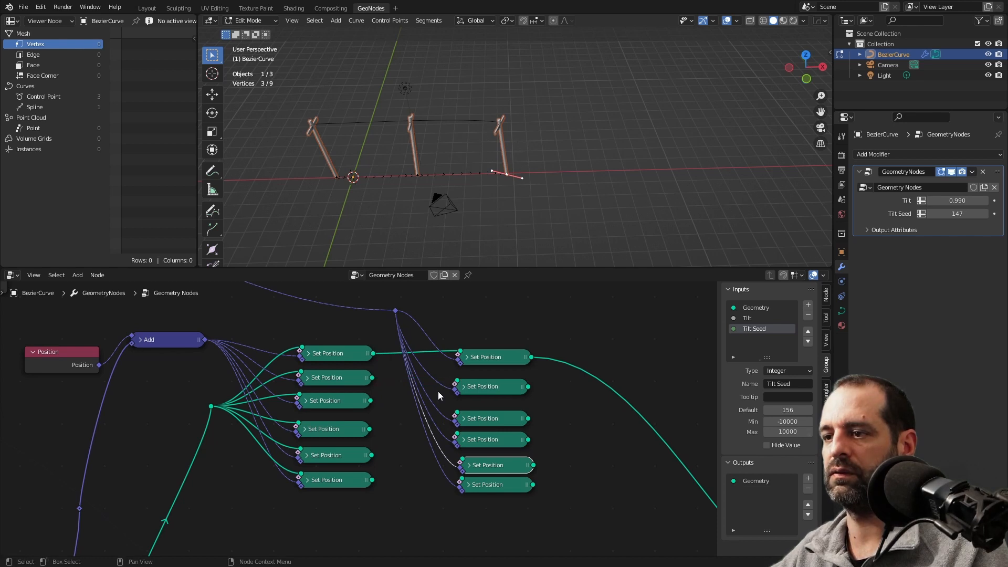
pyautogui.moveTo(372, 378); pyautogui.dragTo(457, 380)
pyautogui.moveTo(370, 401); pyautogui.dragTo(457, 413)
pyautogui.moveTo(370, 430); pyautogui.dragTo(458, 434)
pyautogui.moveTo(372, 455); pyautogui.dragTo(463, 459)
pyautogui.moveTo(372, 480); pyautogui.dragTo(462, 479)
# Duplicate the Join Geometry node onto the link after the second Set Position column and connect all six outputs to it
pyautogui.scroll(-4, 612, 437)
pyautogui.moveTo(612, 437); pyautogui.dragTo(394, 405, button='middle')
pyautogui.hotkey('shift', 'a')
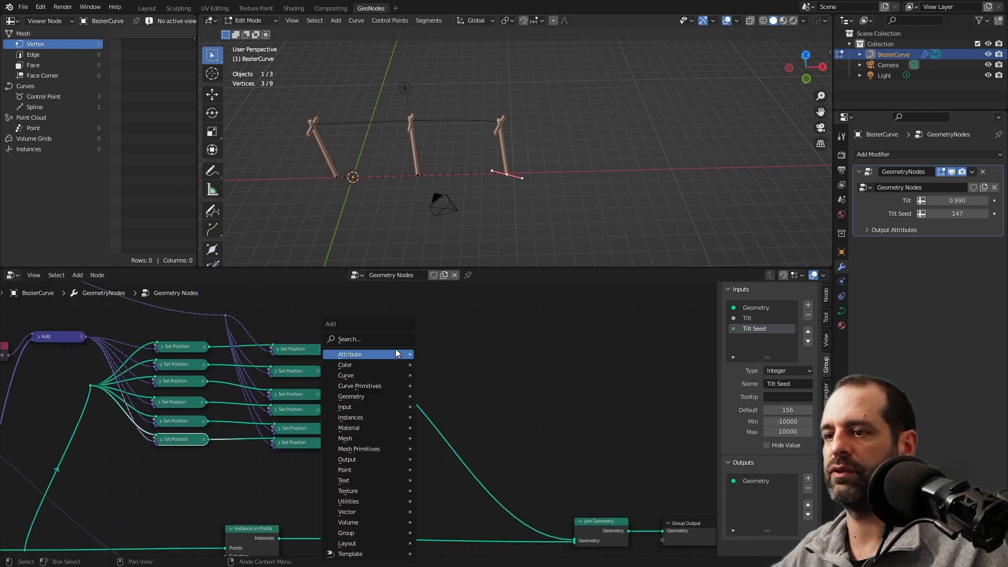
pyautogui.click(592, 521)
pyautogui.hotkey('shift', 'd')
pyautogui.click(401, 351)
pyautogui.scroll(2, 359, 417)
pyautogui.keyDown('alt'); pyautogui.moveTo(315, 361); pyautogui.dragTo(401, 363, button='right'); pyautogui.keyUp('alt')
pyautogui.keyDown('alt'); pyautogui.moveTo(314, 389); pyautogui.dragTo(401, 364, button='right'); pyautogui.keyUp('alt')
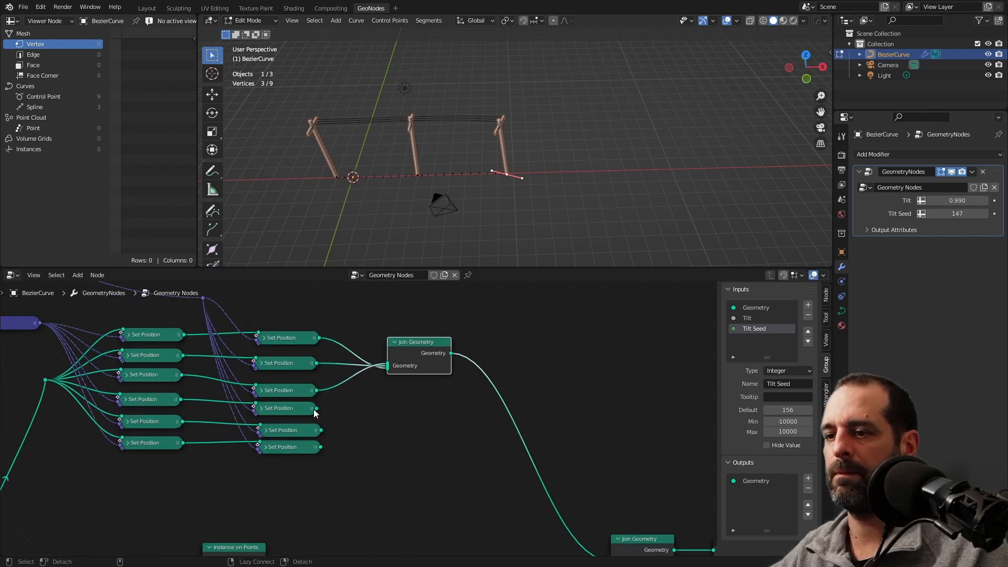
pyautogui.keyDown('alt'); pyautogui.moveTo(314, 410); pyautogui.dragTo(402, 366, button='right'); pyautogui.keyUp('alt')
pyautogui.keyDown('alt'); pyautogui.moveTo(315, 429); pyautogui.dragTo(402, 369, button='right'); pyautogui.keyUp('alt')
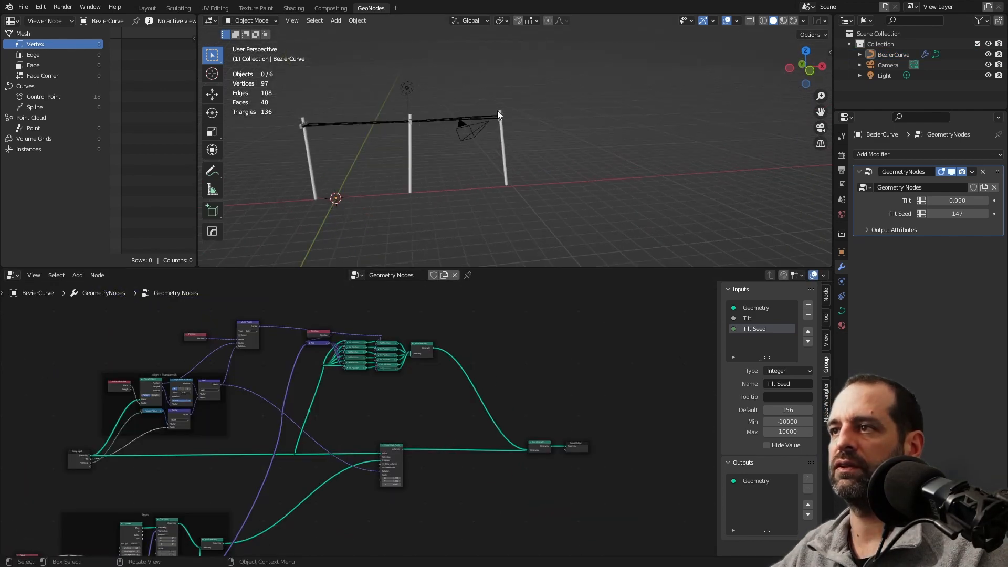
# Insert a Subdivide Curve node directly after the Join Geometry that merges the cables
pyautogui.moveTo(513, 161); pyautogui.dragTo(448, 165, button='middle')
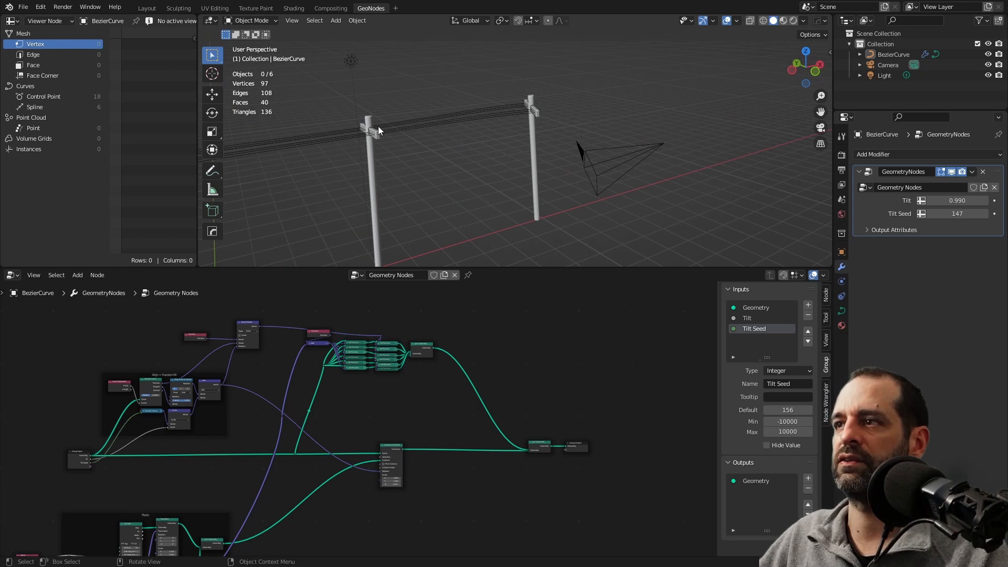
pyautogui.moveTo(379, 131)
pyautogui.mouseDown(button='middle')
pyautogui.moveTo(516, 142)
pyautogui.moveTo(367, 120)
pyautogui.mouseUp(button='middle')
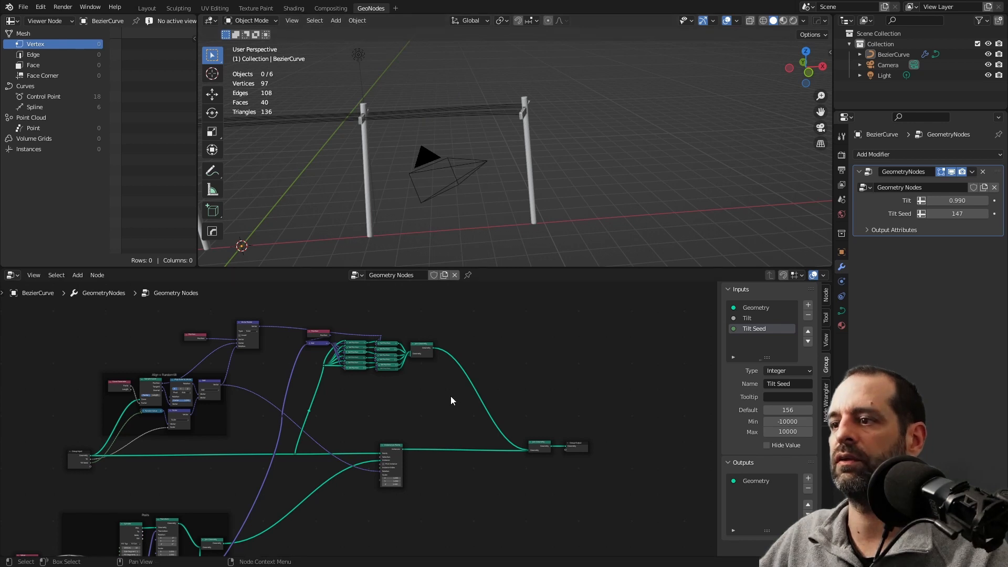
pyautogui.scroll(3, 451, 396)
pyautogui.hotkey('shift', 'a')
pyautogui.write('curve')
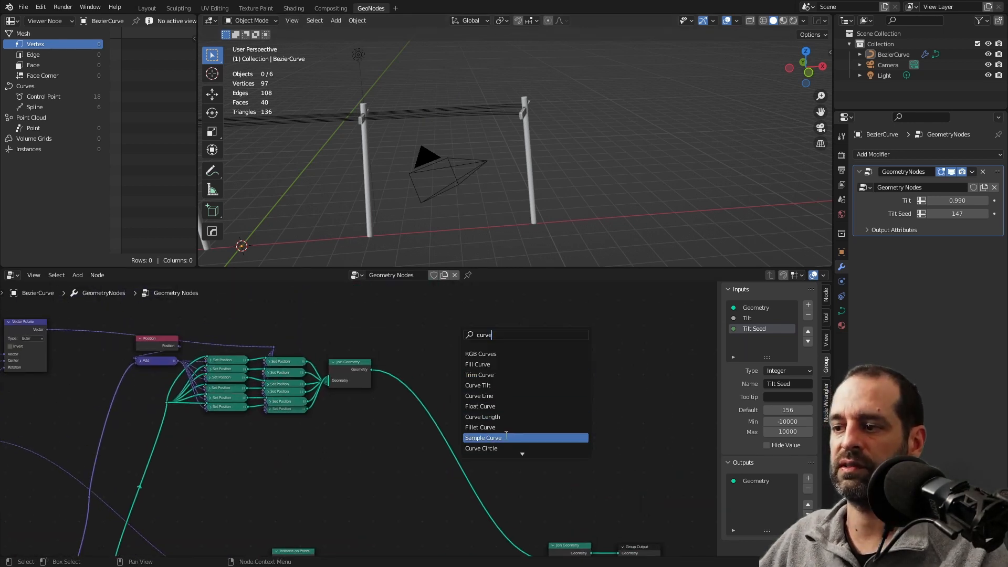
pyautogui.scroll(-5, 505, 437)
pyautogui.click(502, 429)
pyautogui.click(413, 385)
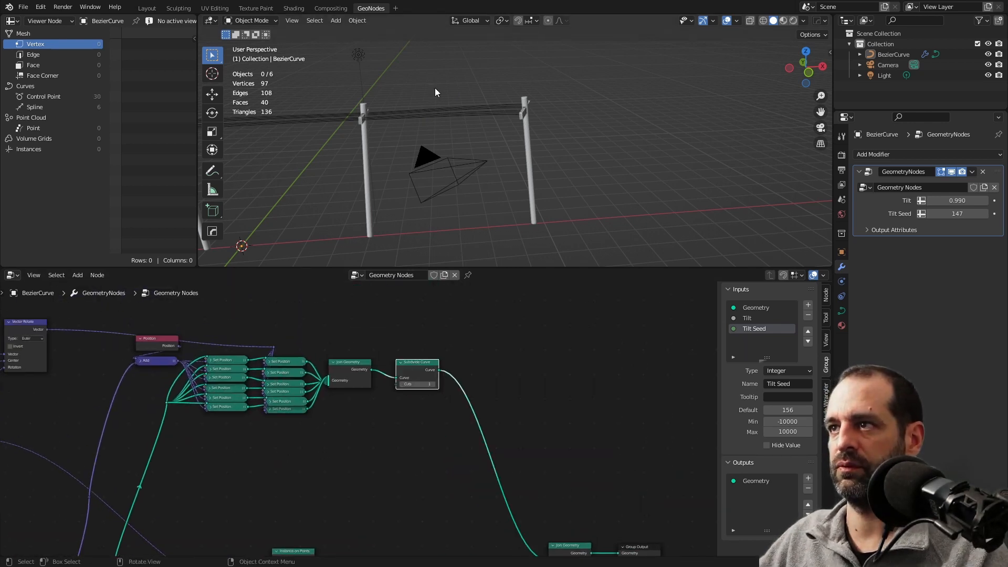
pyautogui.moveTo(412, 363); pyautogui.dragTo(400, 359)
# Insert a Set Position node after Subdivide Curve, leaving some space between the two nodes
pyautogui.scroll(2, 518, 348)
pyautogui.moveTo(518, 348); pyautogui.dragTo(464, 324, button='middle')
pyautogui.hotkey('shift', 'a')
pyautogui.click(457, 324)
pyautogui.write('t')
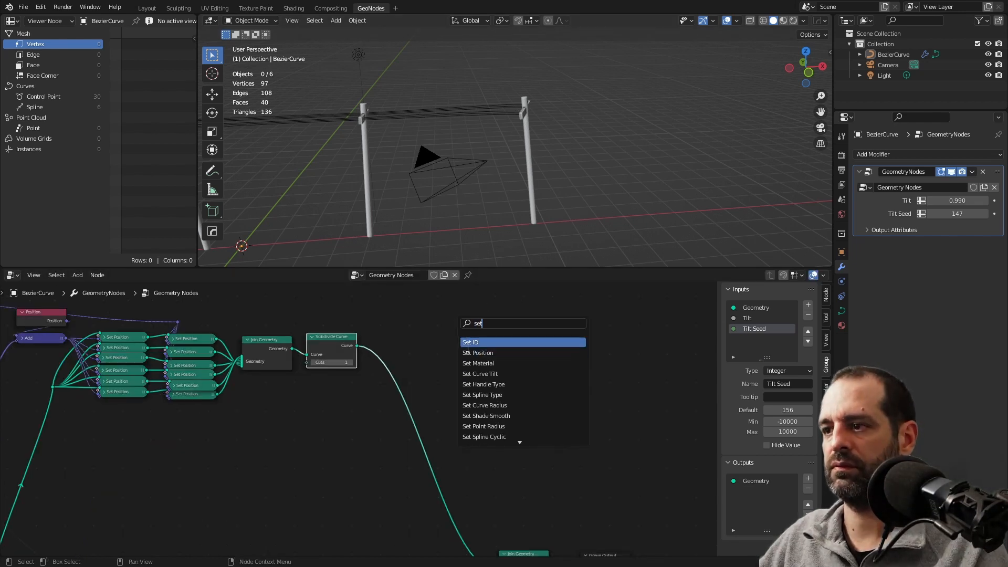
pyautogui.press('Down')
pyautogui.press('Return')
pyautogui.click(404, 349)
pyautogui.moveTo(357, 443); pyautogui.dragTo(443, 439, button='middle')
pyautogui.scroll(2, 489, 416)
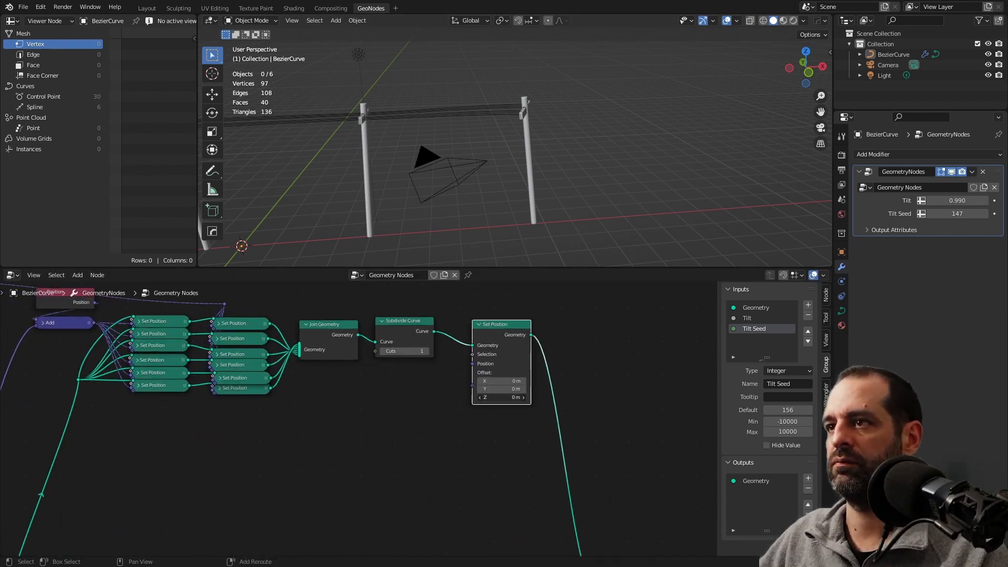
pyautogui.moveTo(499, 340); pyautogui.dragTo(508, 338)
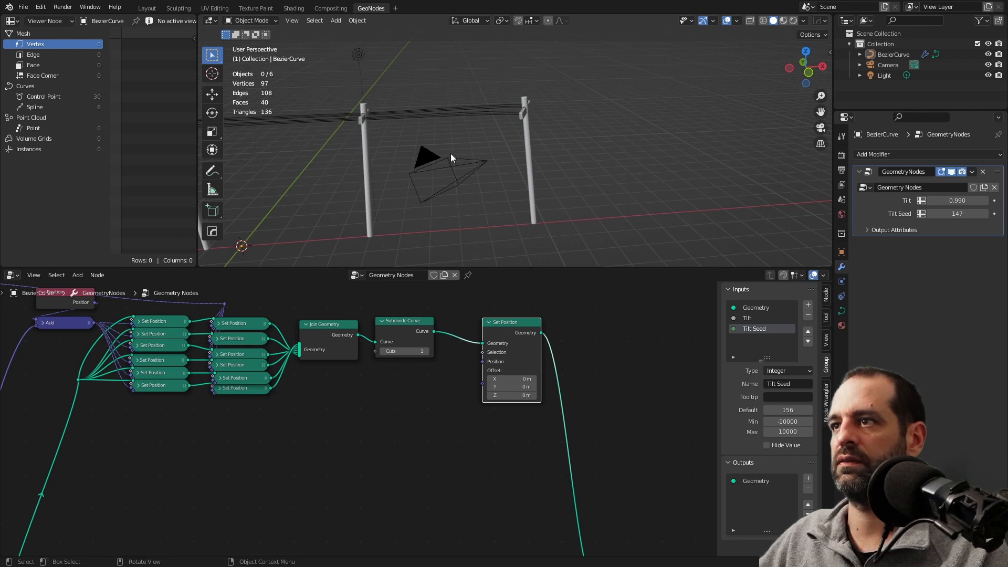
pyautogui.moveTo(445, 130)
pyautogui.mouseDown(button='middle')
pyautogui.moveTo(435, 127)
pyautogui.moveTo(468, 150)
pyautogui.moveTo(443, 128)
pyautogui.mouseUp(button='middle')
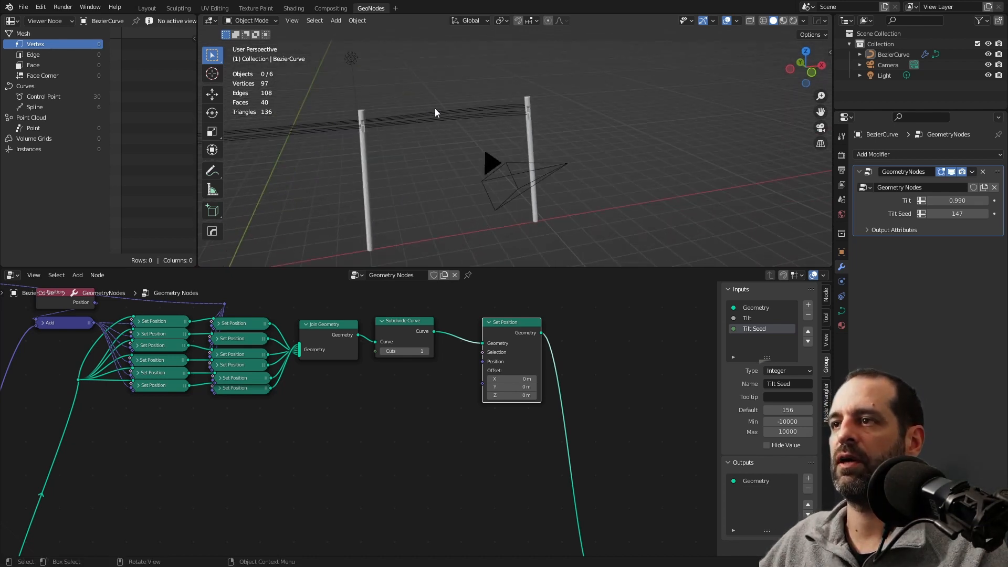
pyautogui.scroll(4, 452, 118)
pyautogui.moveTo(413, 128); pyautogui.dragTo(403, 103, button='middle')
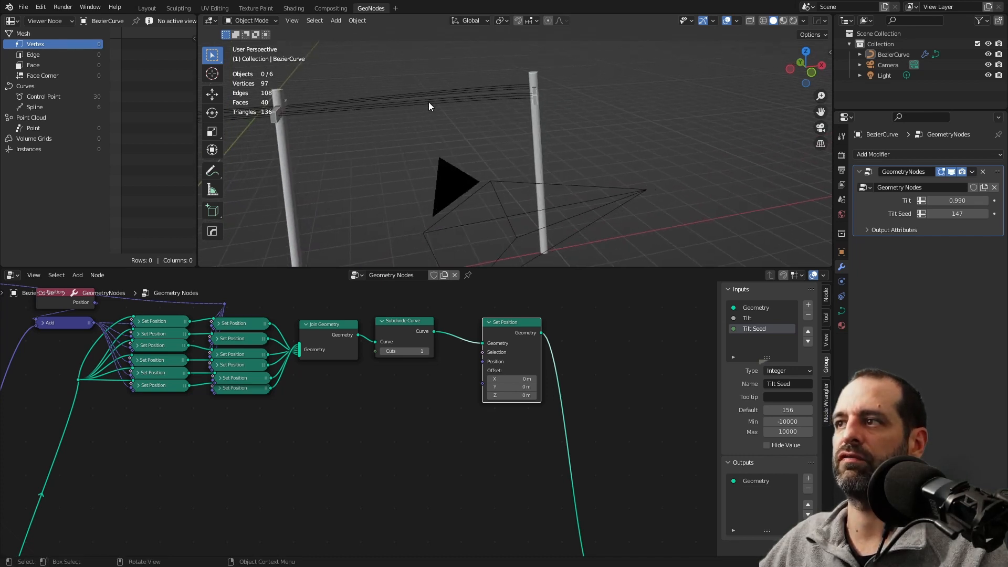
pyautogui.moveTo(414, 120); pyautogui.dragTo(416, 89, button='middle')
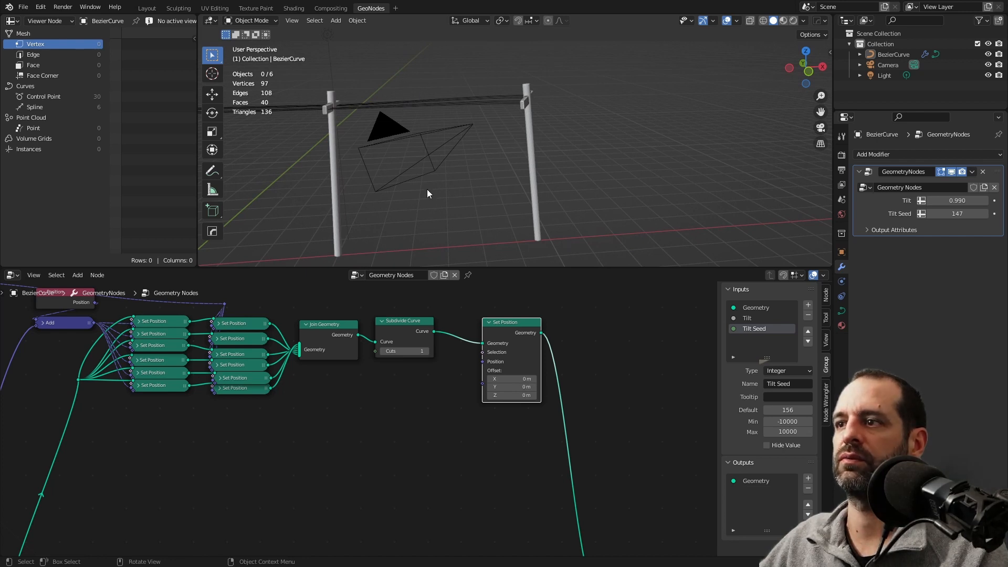
# Make room in the node tree by moving Instance on Points back and the final Join Geometry and Group Output further along
pyautogui.scroll(-8, 409, 449)
pyautogui.moveTo(408, 450); pyautogui.dragTo(454, 325, button='middle')
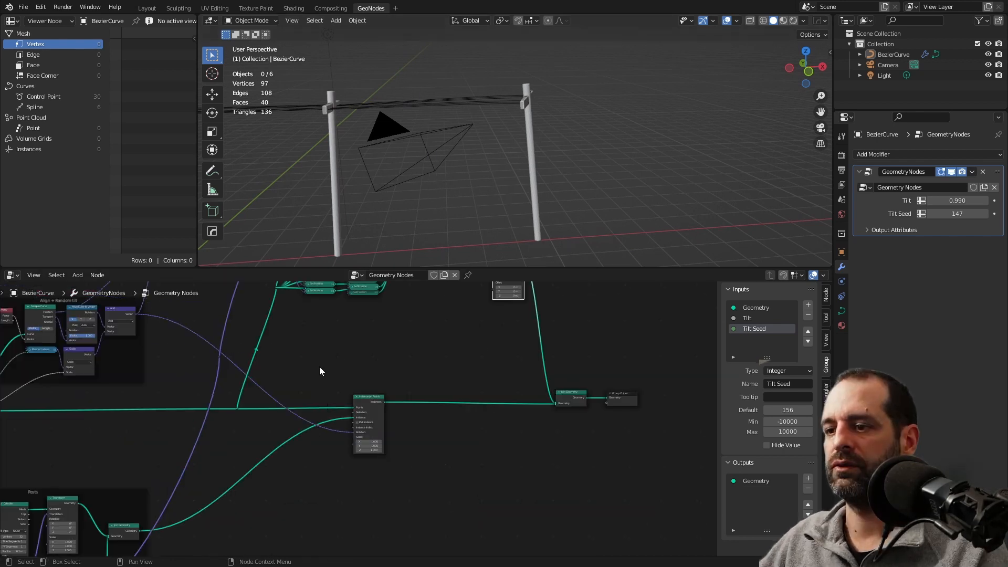
pyautogui.moveTo(320, 366); pyautogui.dragTo(425, 495)
pyautogui.press('g')
pyautogui.click(368, 447)
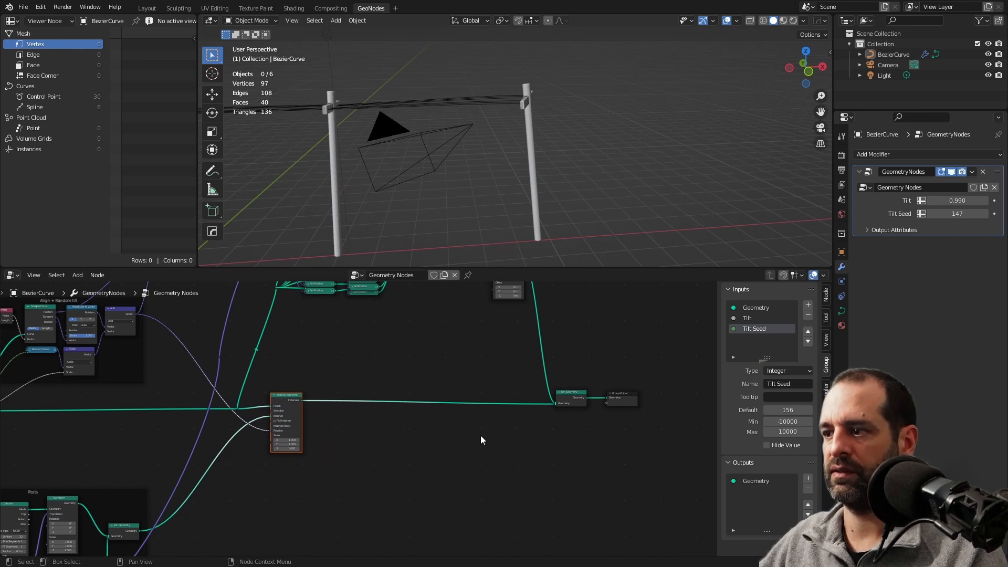
pyautogui.moveTo(460, 371); pyautogui.dragTo(682, 433)
pyautogui.press('g')
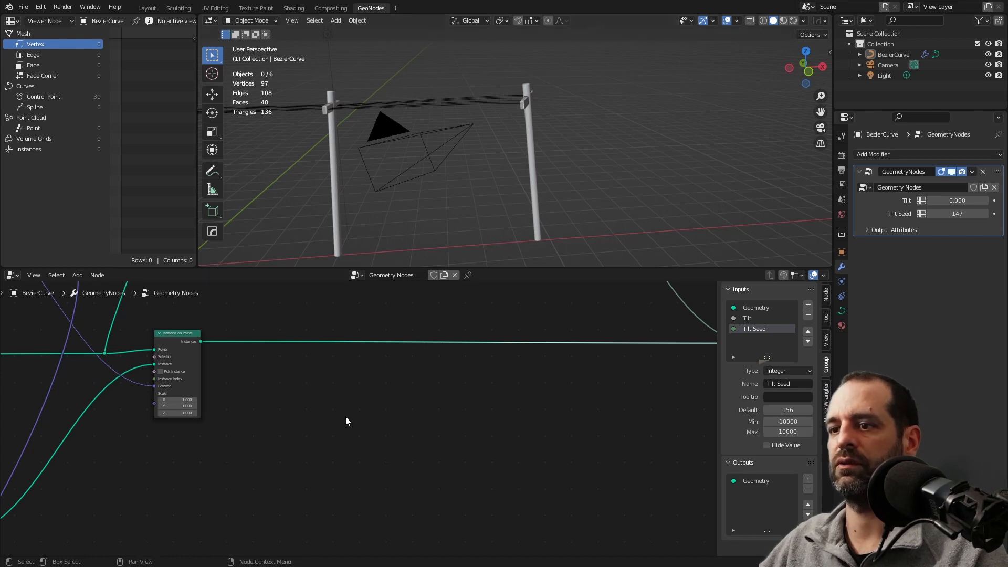
# Add a Geometry Proximity node and place it just after and below Instance on Points
pyautogui.hotkey('shift', 'a')
pyautogui.write('prox')
pyautogui.press('Return')
pyautogui.click(319, 420)
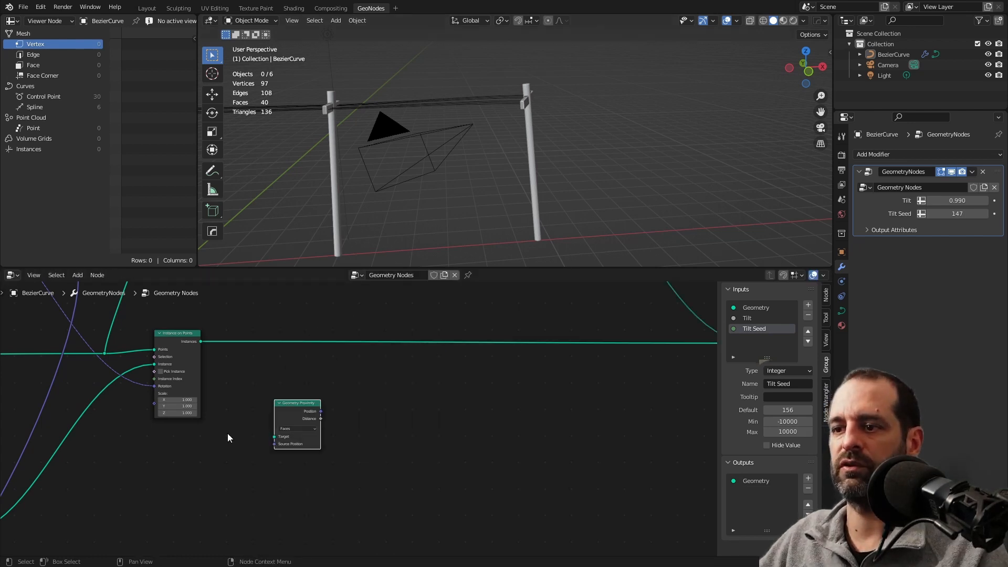
pyautogui.scroll(2, 228, 433)
pyautogui.moveTo(272, 414); pyautogui.dragTo(295, 396, button='middle')
pyautogui.moveTo(318, 391); pyautogui.dragTo(353, 369)
pyautogui.moveTo(373, 353); pyautogui.dragTo(380, 352, button='middle')
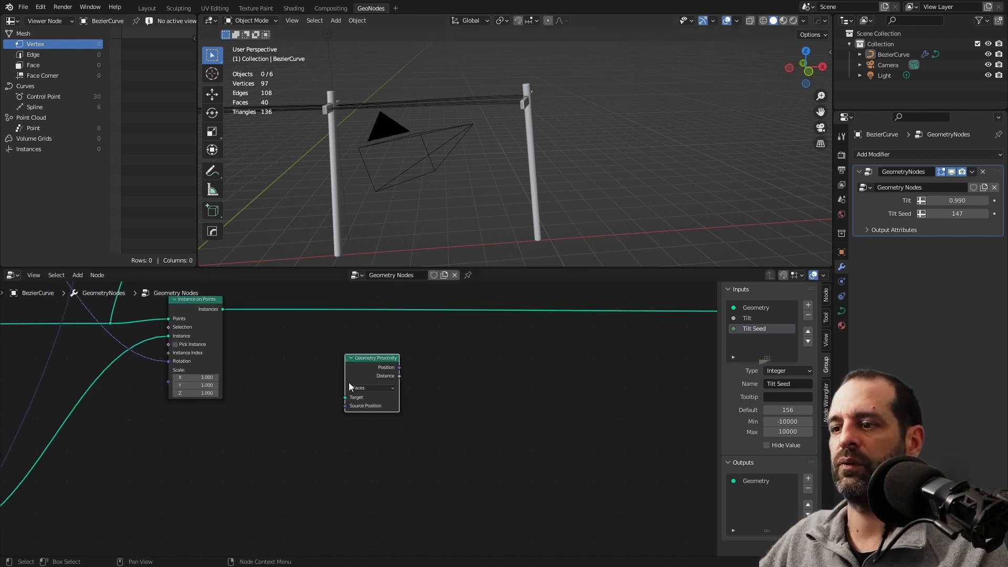
# Add a Realize Instances node fed by Instance on Points and connect its geometry to Geometry Proximity's Target
pyautogui.hotkey('shift', 'a')
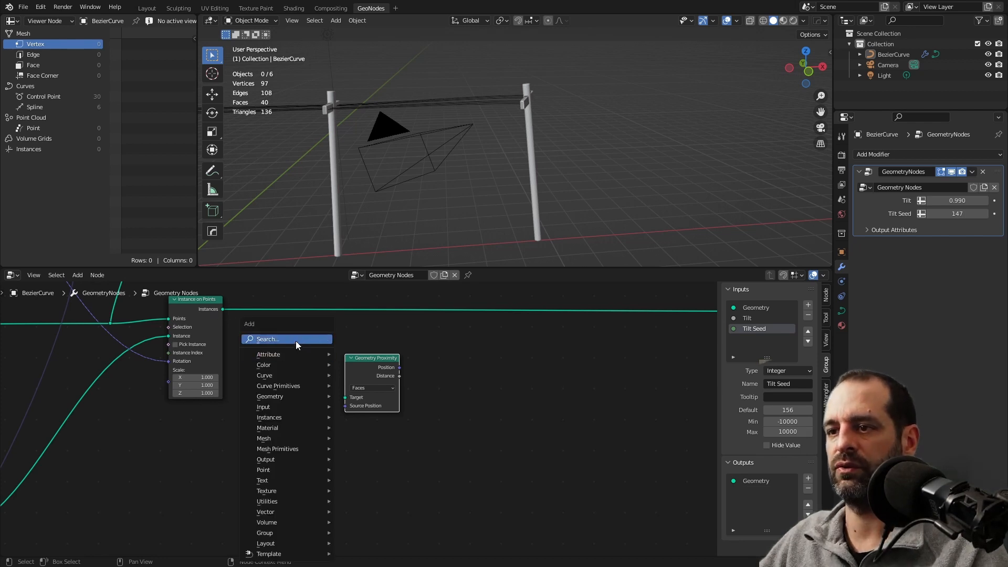
pyautogui.click(295, 339)
pyautogui.write('rea')
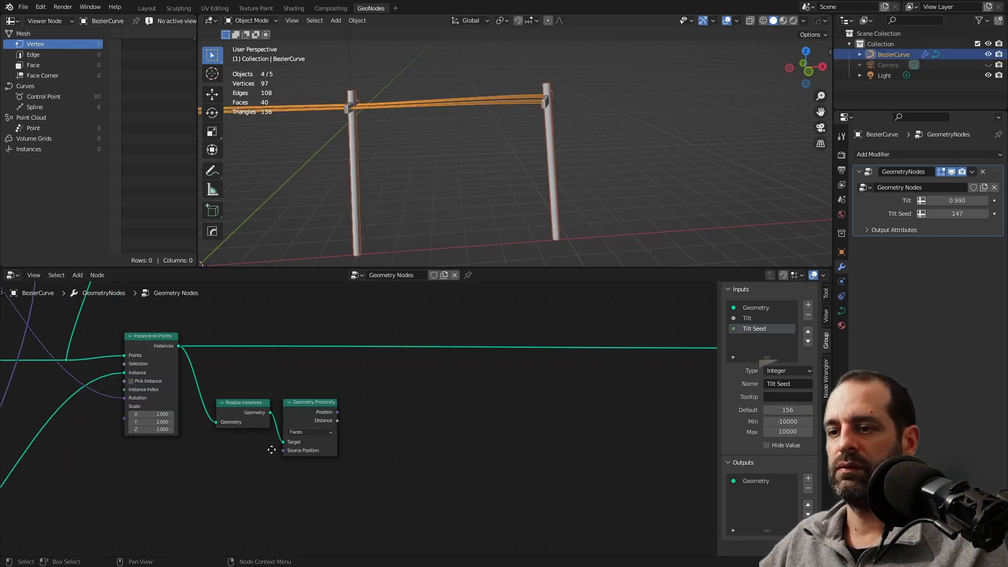
pyautogui.moveTo(273, 448); pyautogui.dragTo(273, 441, button='middle')
pyautogui.moveTo(248, 401); pyautogui.dragTo(285, 406)
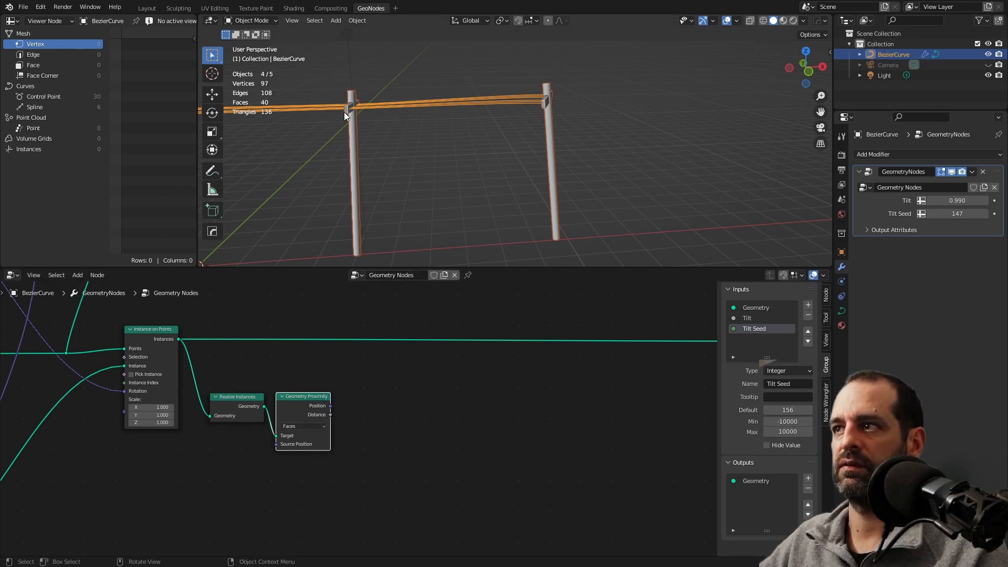
# Add a Position node below Realize Instances and connect it to Geometry Proximity's Source Position
pyautogui.moveTo(344, 112)
pyautogui.mouseDown(button='middle')
pyautogui.moveTo(375, 127)
pyautogui.moveTo(352, 97)
pyautogui.mouseUp(button='middle')
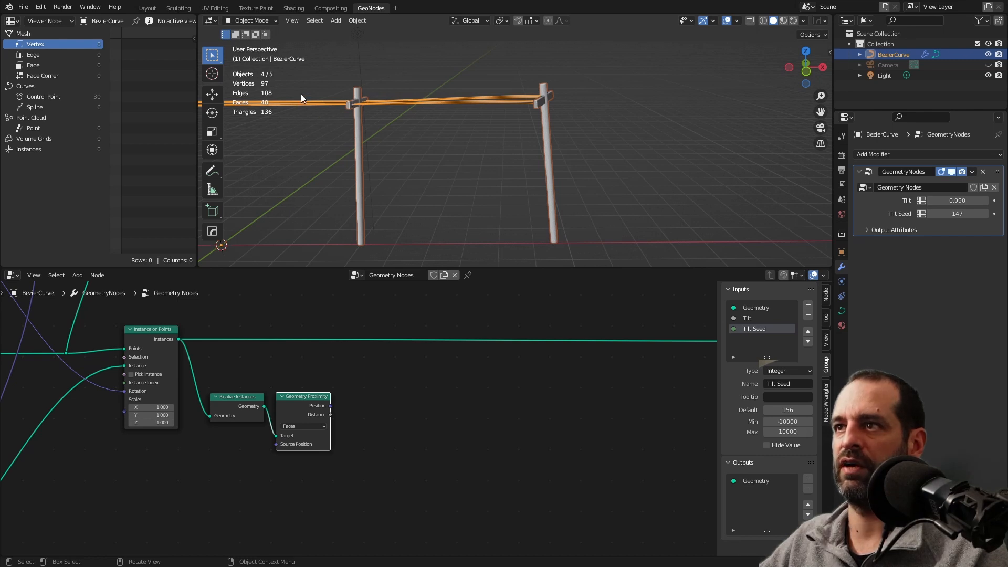
pyautogui.moveTo(287, 389); pyautogui.dragTo(356, 352, button='middle')
pyautogui.hotkey('shift', 'a')
pyautogui.write('s')
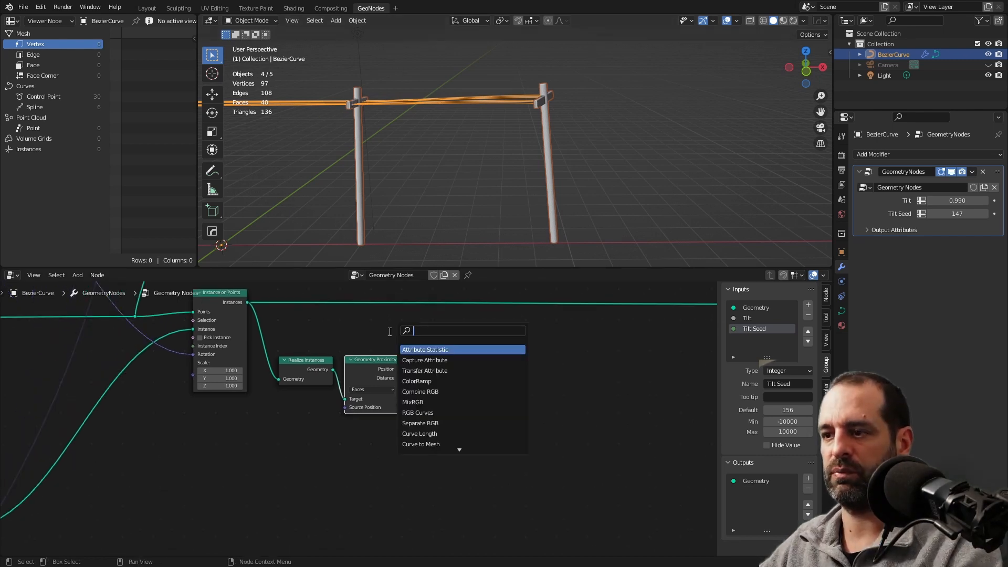
pyautogui.write('pos')
pyautogui.press('Return')
pyautogui.click(310, 424)
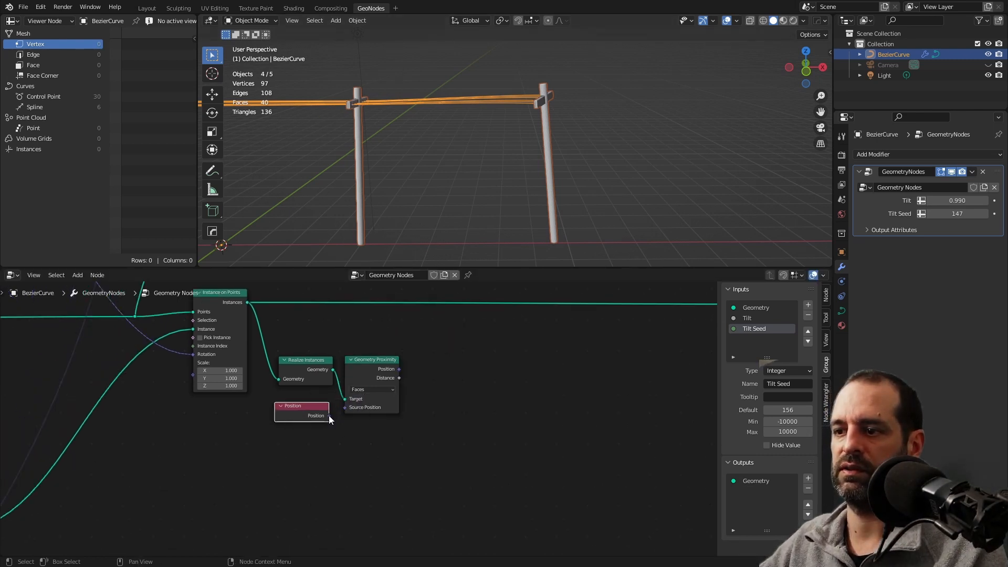
pyautogui.moveTo(328, 415)
pyautogui.mouseDown()
pyautogui.moveTo(345, 407)
pyautogui.moveTo(322, 402)
pyautogui.mouseUp()
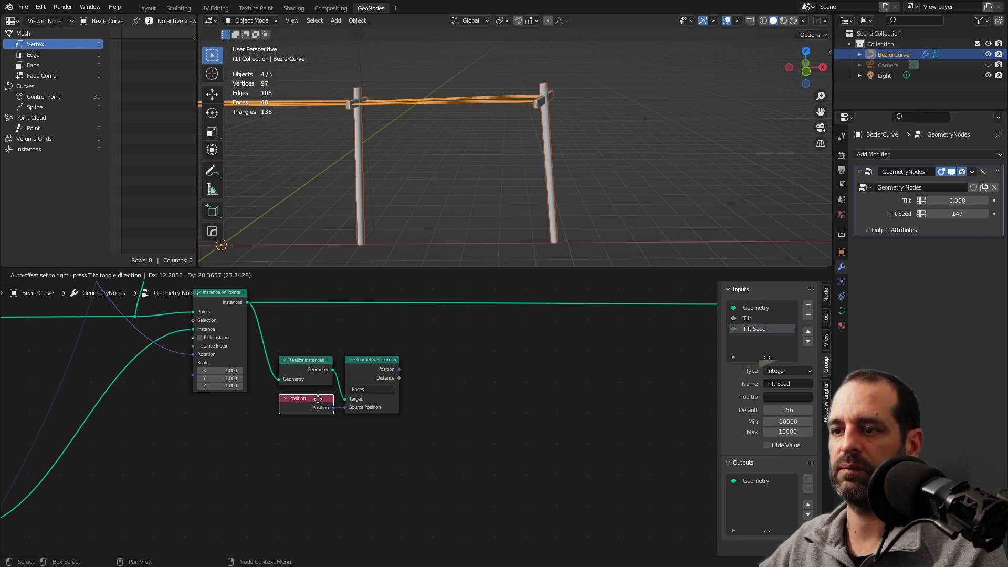
pyautogui.click(371, 401)
# Add a Math node fed by Geometry Proximity's Distance, set it to Greater Than and set its threshold to 0.1
pyautogui.press('Home')
pyautogui.moveTo(464, 108); pyautogui.dragTo(455, 82, button='middle')
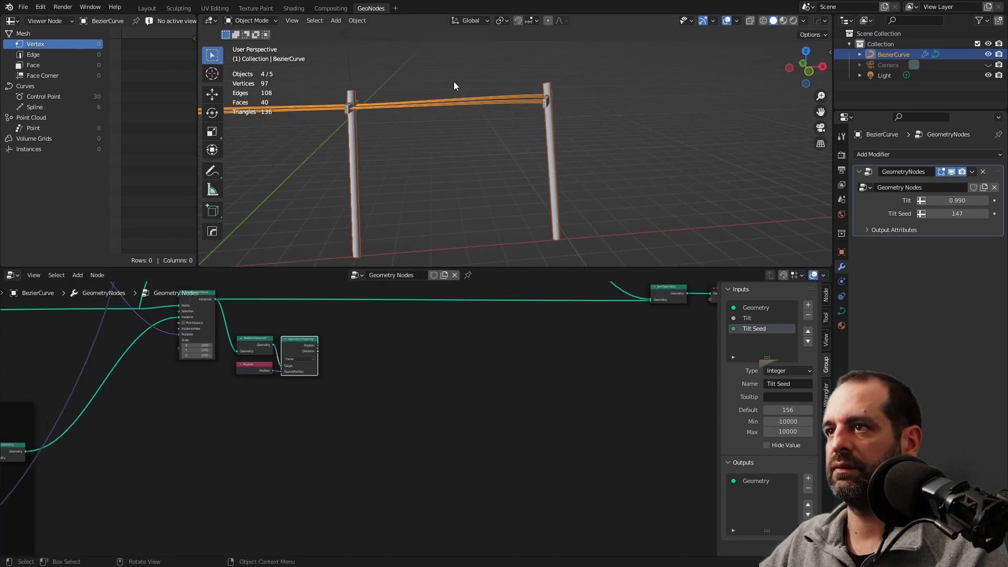
pyautogui.hotkey('shift', 'a')
pyautogui.click(403, 334)
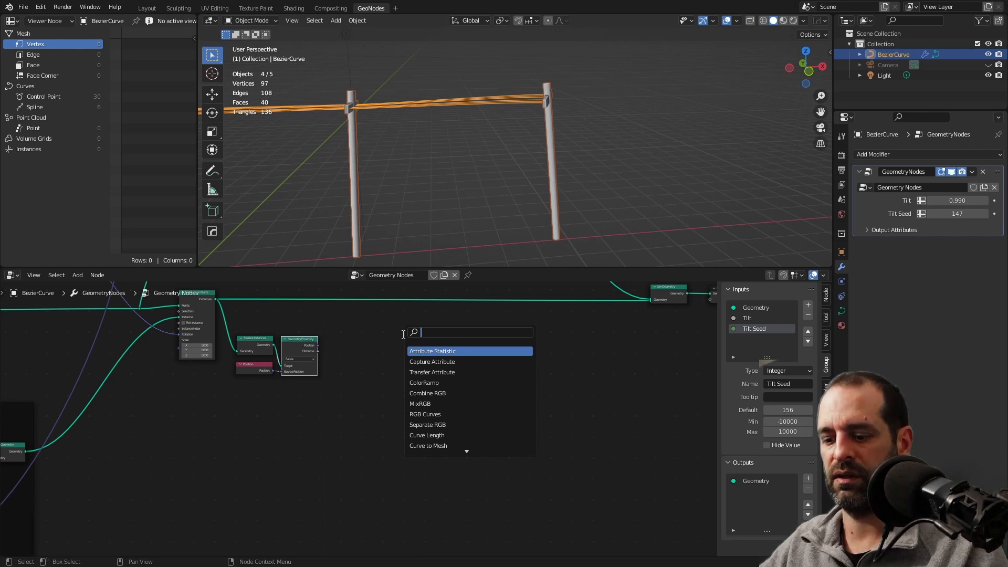
pyautogui.write('math')
pyautogui.press('Return')
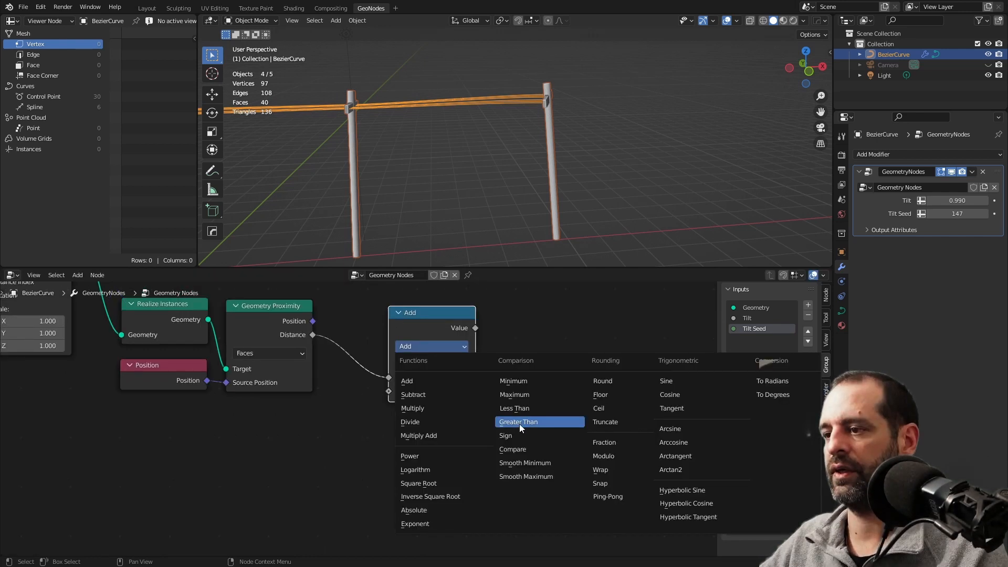
pyautogui.click(522, 421)
pyautogui.click(437, 391)
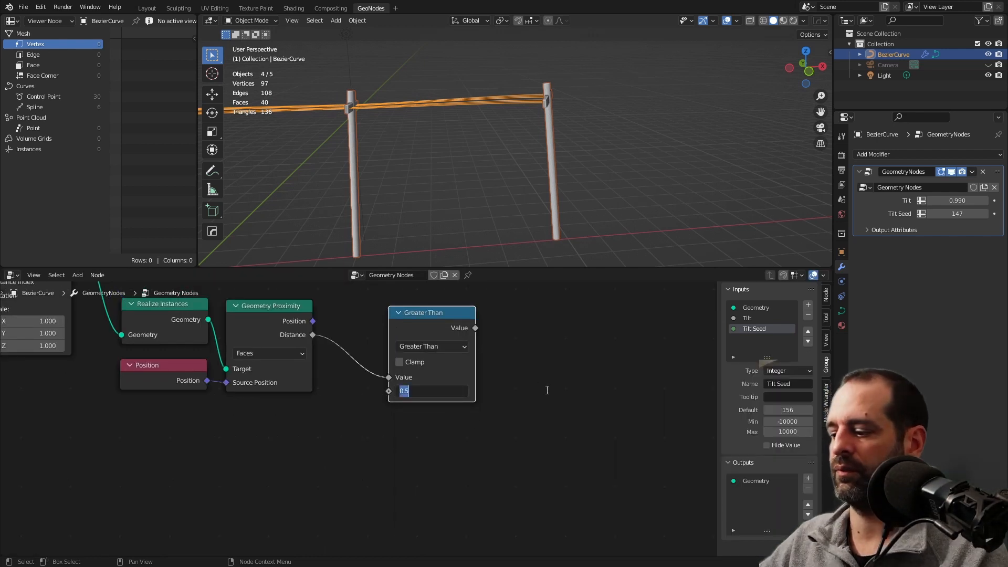
pyautogui.write('0.1')
pyautogui.press('Return')
# Reposition the cables' Set Position node, drive its Selection with the Greater Than value and lower its Z offset so the cables sag
pyautogui.keyDown('ctrl'); pyautogui.moveTo(594, 380); pyautogui.dragTo(433, 410, button='middle'); pyautogui.keyUp('ctrl')
pyautogui.scroll(-10, 436, 399)
pyautogui.scroll(2, 411, 385)
pyautogui.moveTo(406, 375); pyautogui.dragTo(428, 426, button='middle')
pyautogui.moveTo(458, 304); pyautogui.dragTo(485, 332)
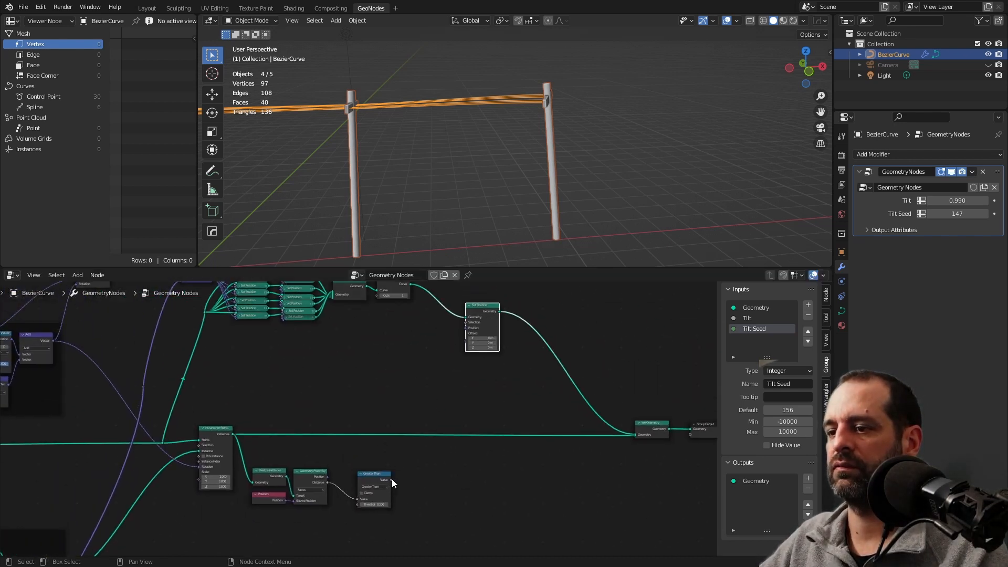
pyautogui.moveTo(392, 479); pyautogui.dragTo(462, 347)
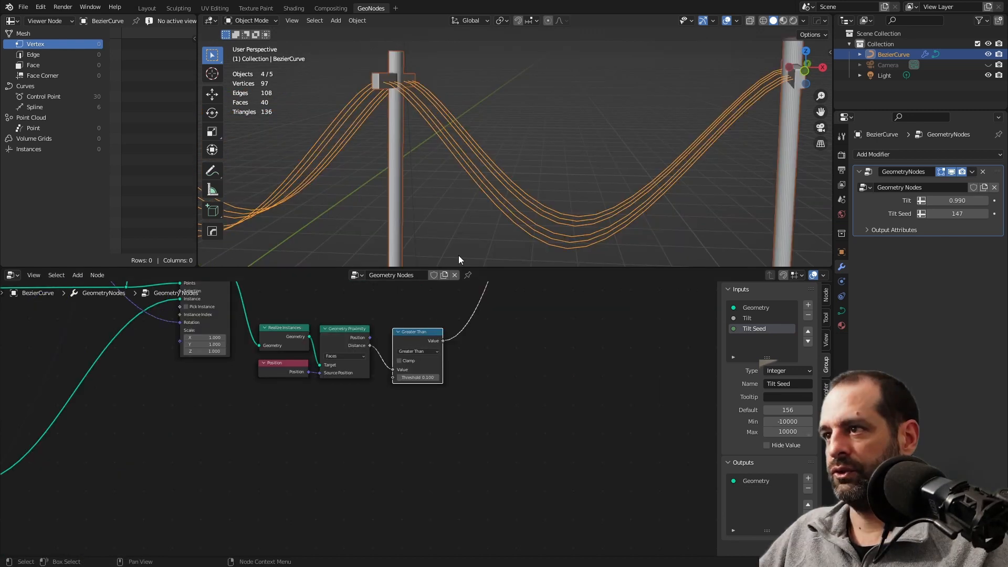
# Try moving the curve's end control point outward in Edit Mode to test the cable sag, and return to Object Mode
pyautogui.scroll(-5, 533, 212)
pyautogui.moveTo(532, 212); pyautogui.dragTo(542, 180, button='middle')
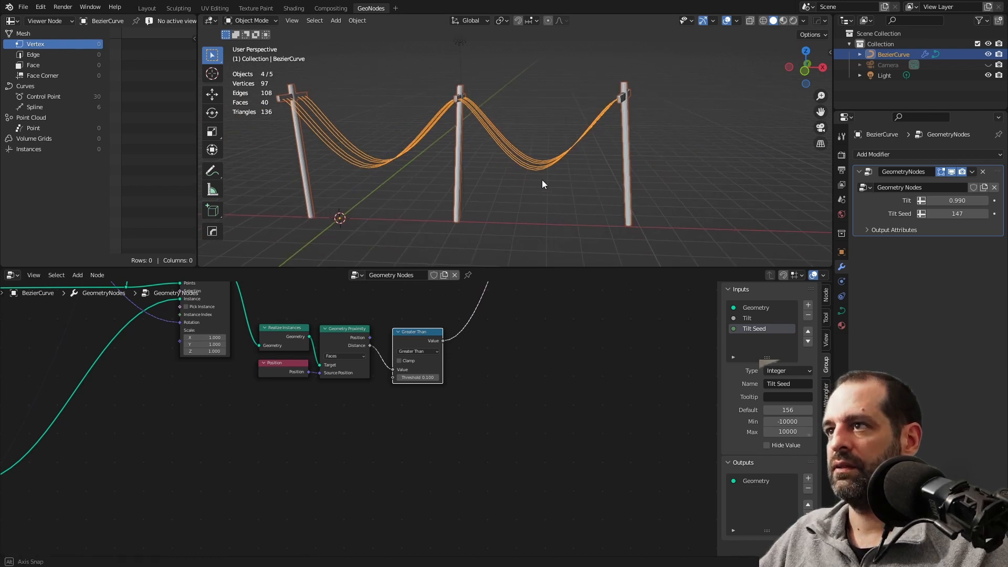
pyautogui.press('Tab')
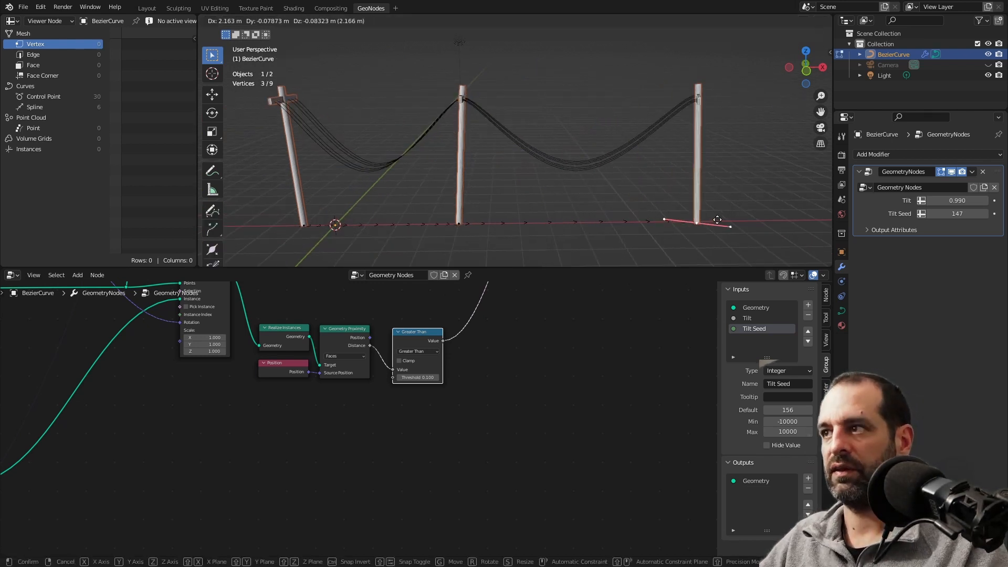
pyautogui.press('Tab')
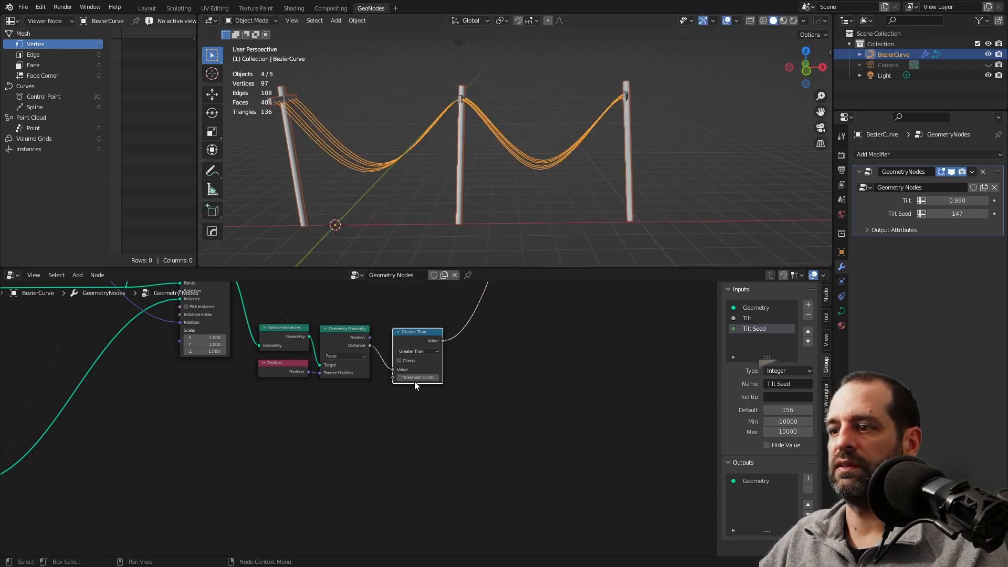
# Move the Greater Than node aside and add a Map Range node above it, fed by Geometry Proximity's Distance
pyautogui.scroll(-3, 409, 391)
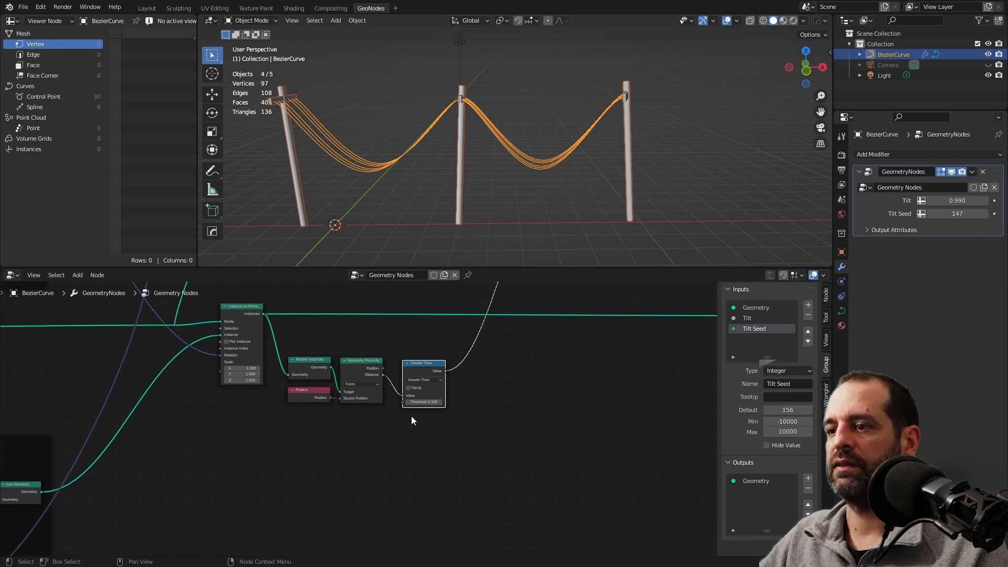
pyautogui.scroll(3, 412, 416)
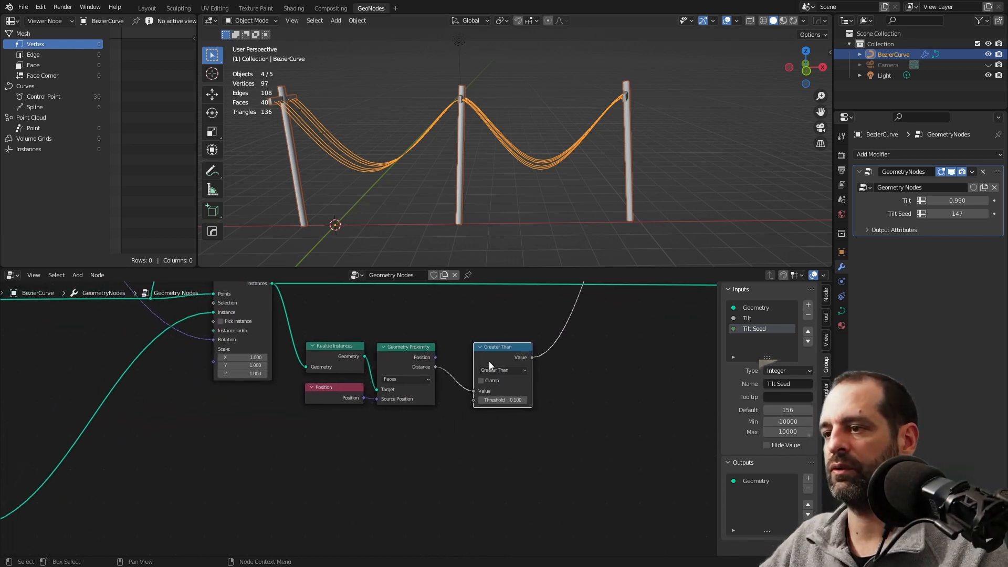
pyautogui.moveTo(490, 354); pyautogui.dragTo(541, 351)
pyautogui.moveTo(437, 367); pyautogui.dragTo(371, 342, button='middle')
pyautogui.hotkey('shift', 'a')
pyautogui.moveTo(431, 379)
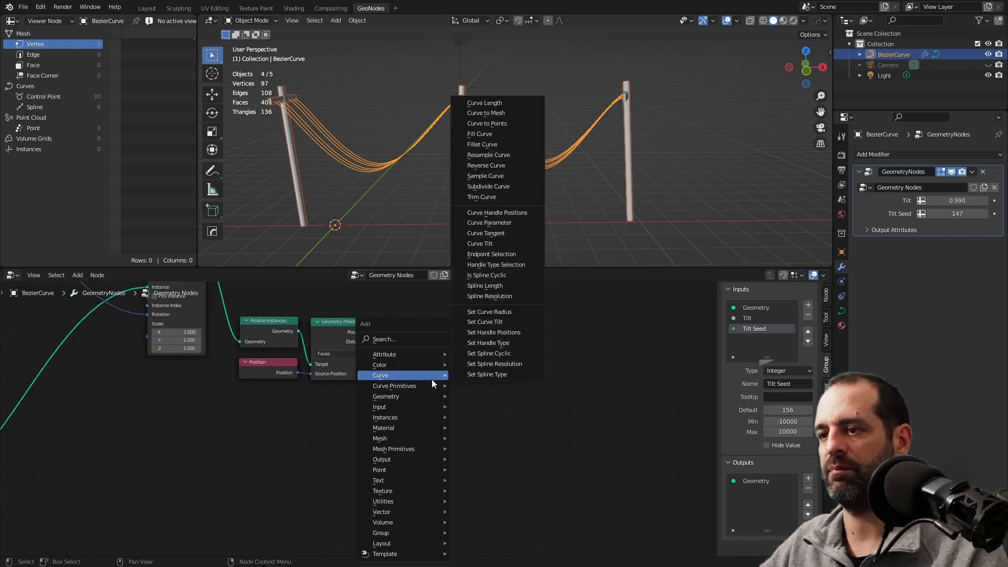
pyautogui.click(423, 341)
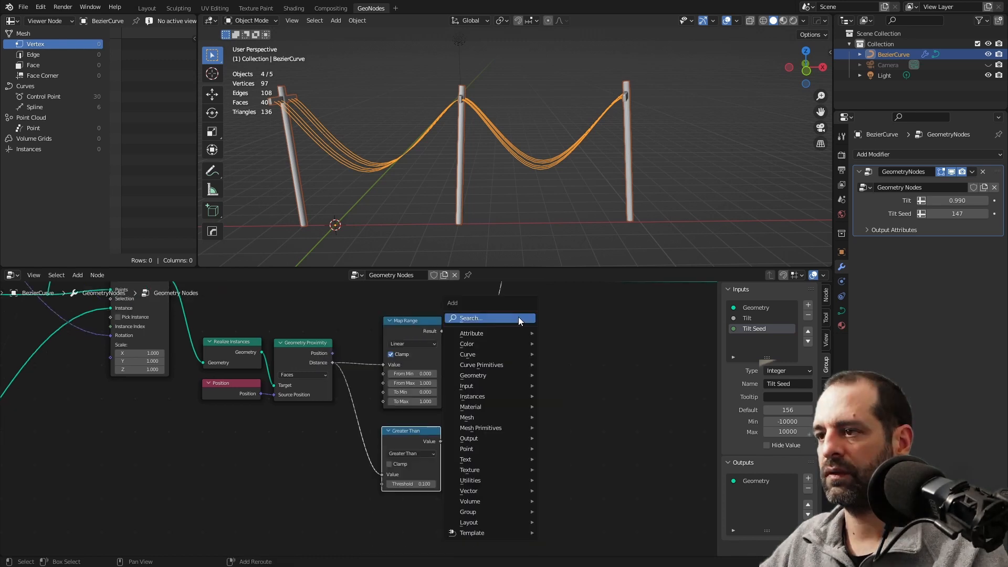
# Add a Combine XYZ node, feed Map Range's Result into its Z and connect its Vector to Set Position's Offset
pyautogui.click(520, 318)
pyautogui.write('c')
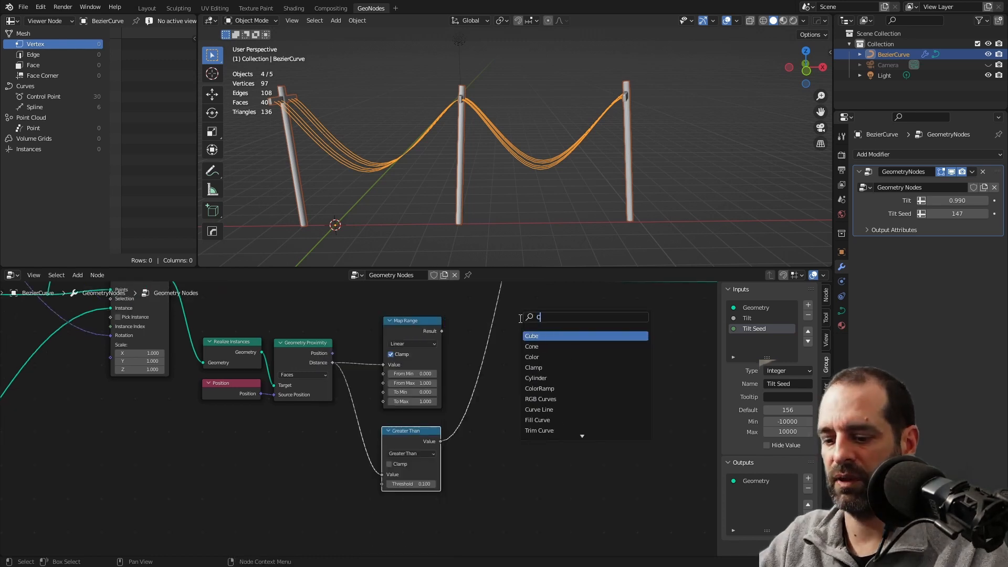
pyautogui.write('OMB')
pyautogui.click(543, 346)
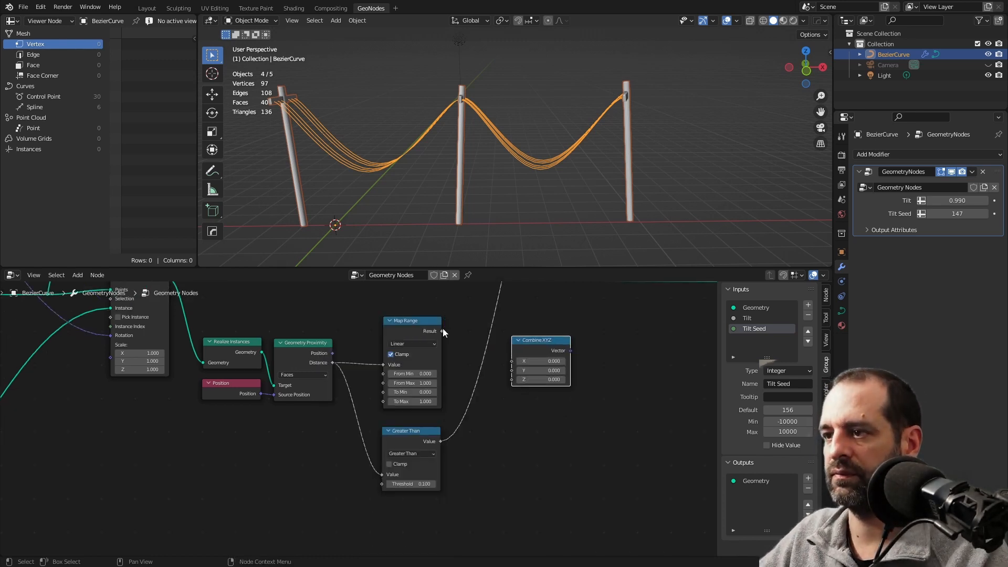
pyautogui.moveTo(442, 332); pyautogui.dragTo(512, 379)
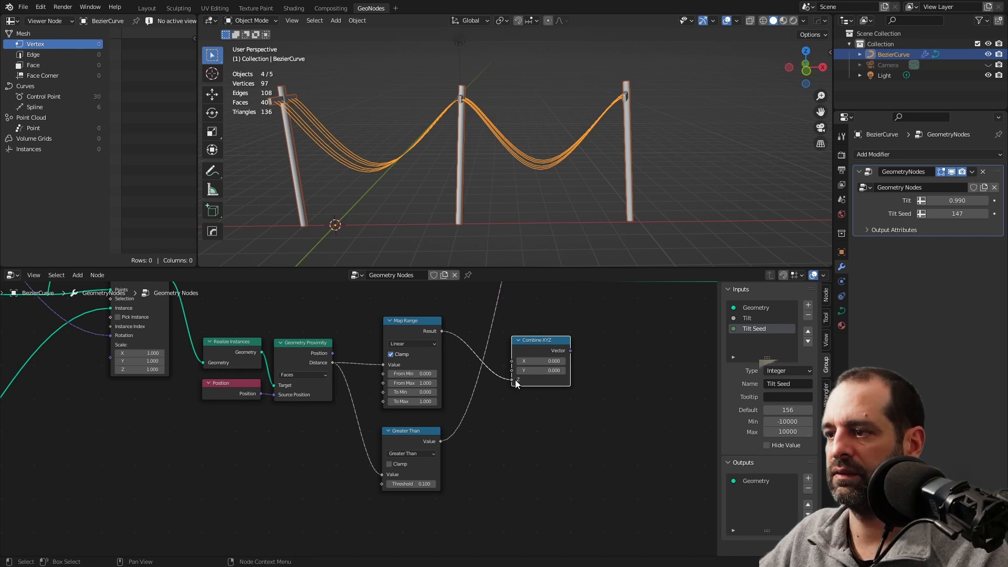
pyautogui.scroll(-2, 472, 410)
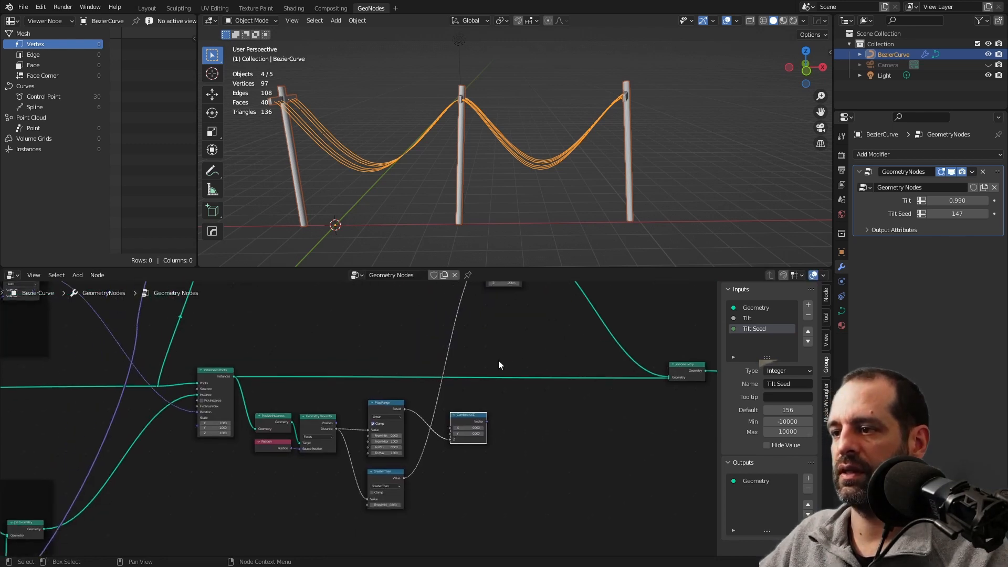
pyautogui.moveTo(488, 421); pyautogui.dragTo(487, 329)
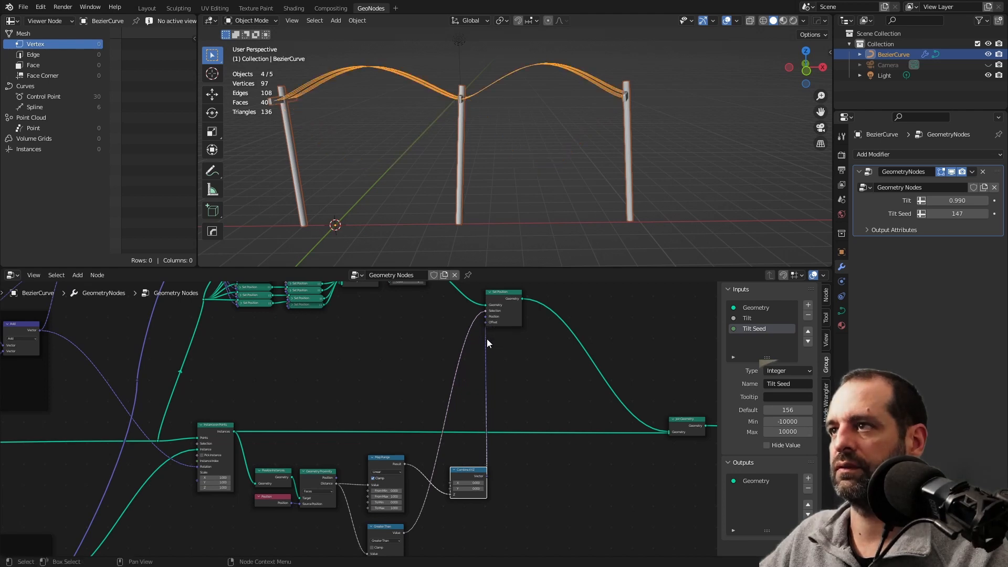
# Set Map Range's To Max to -1.420 and its From Max to 10
pyautogui.moveTo(518, 389); pyautogui.dragTo(553, 304, button='middle')
pyautogui.scroll(3, 455, 428)
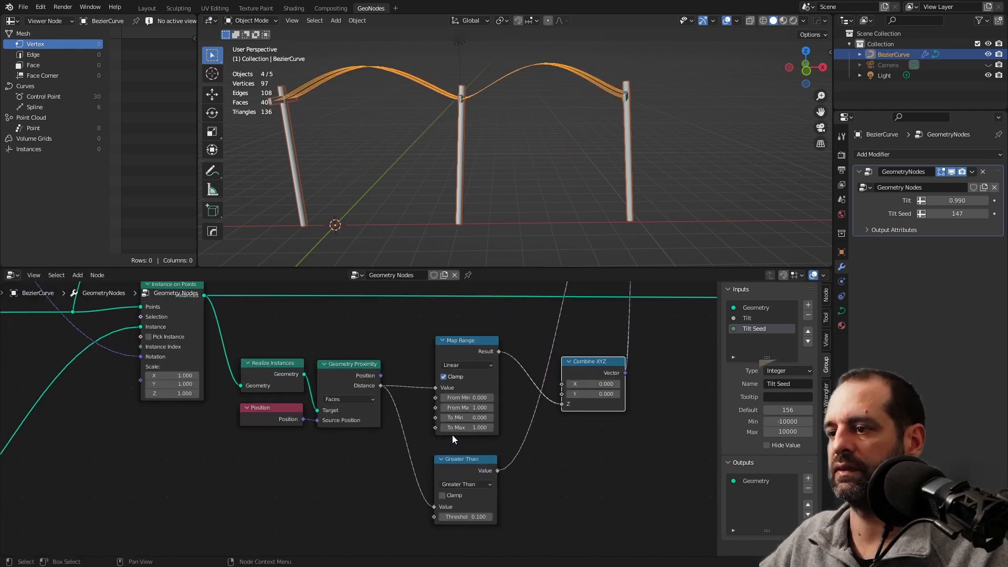
pyautogui.moveTo(586, 344); pyautogui.dragTo(484, 406, button='middle')
pyautogui.scroll(-5, 486, 403)
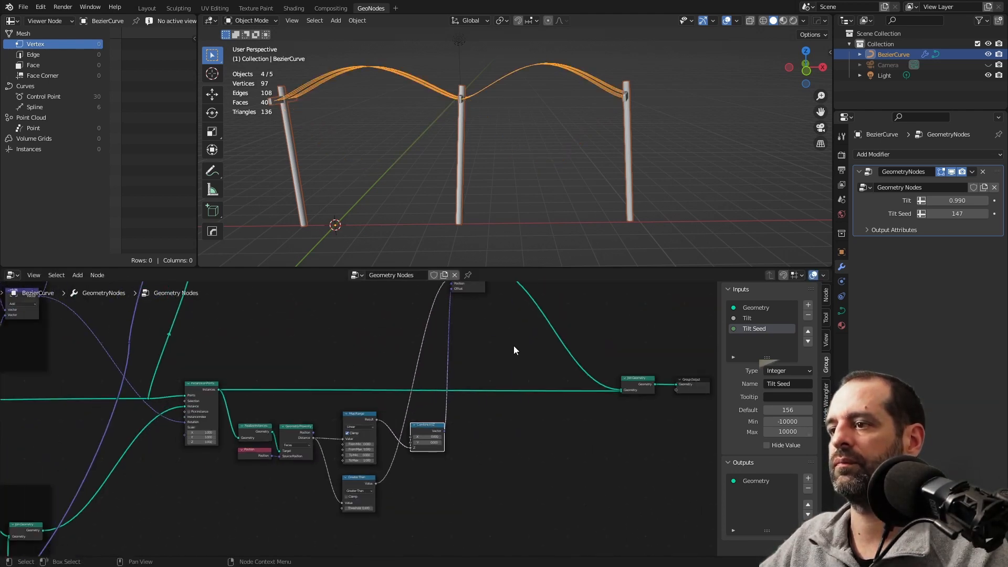
pyautogui.moveTo(432, 414); pyautogui.dragTo(394, 414)
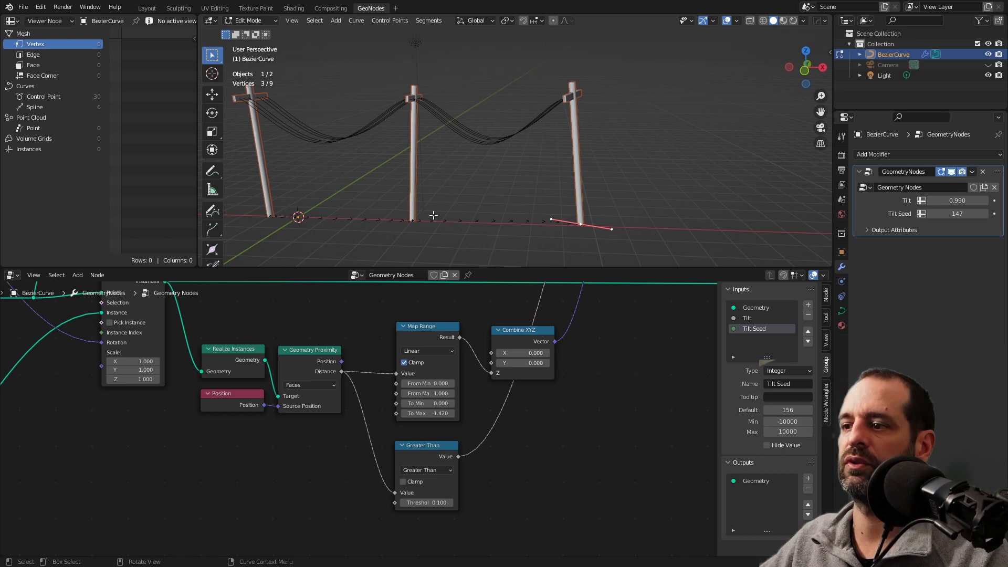
pyautogui.doubleClick(440, 394)
pyautogui.write('10')
pyautogui.press('Return')
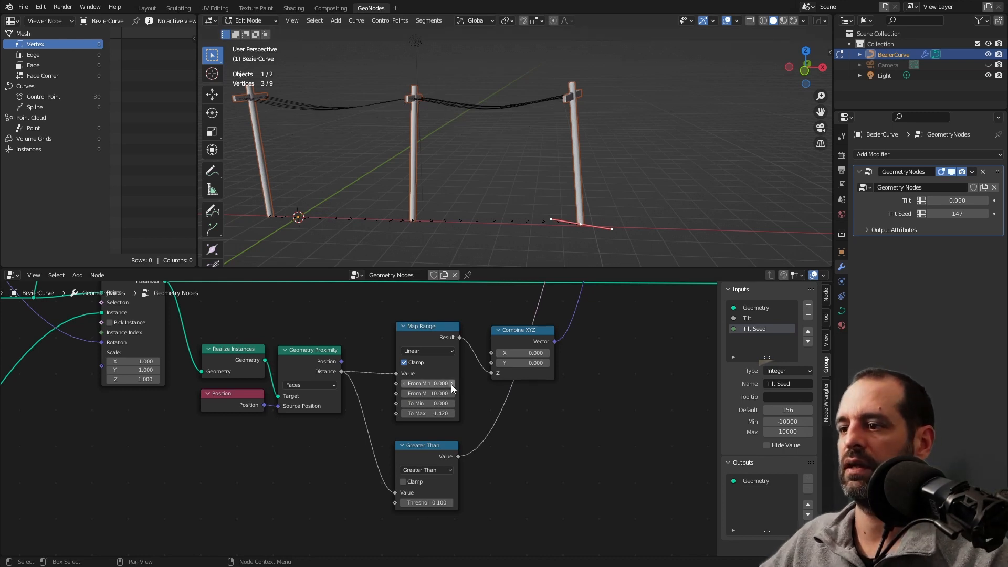
# Try pulling the curve's end control point away from the middle pole to test the remapped sag, and cancel the move
pyautogui.keyDown('shift'); pyautogui.moveTo(653, 242); pyautogui.dragTo(609, 233, button='middle'); pyautogui.keyUp('shift')
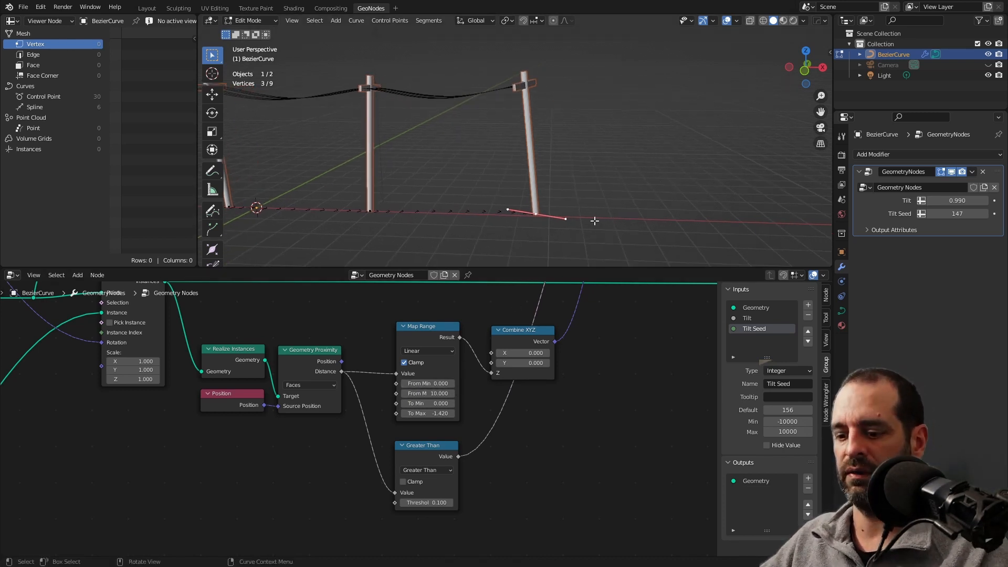
pyautogui.press('g')
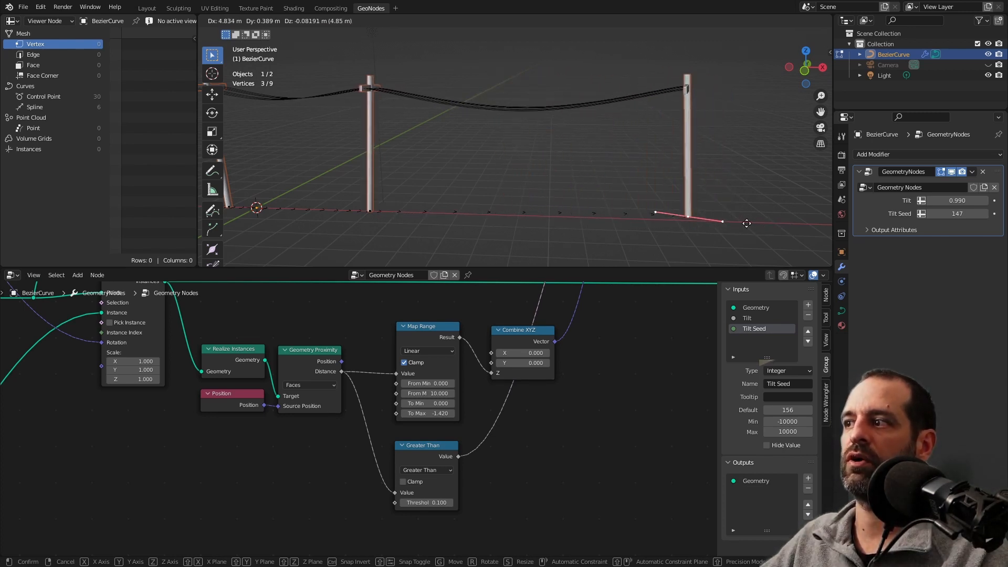
pyautogui.rightClick(767, 224)
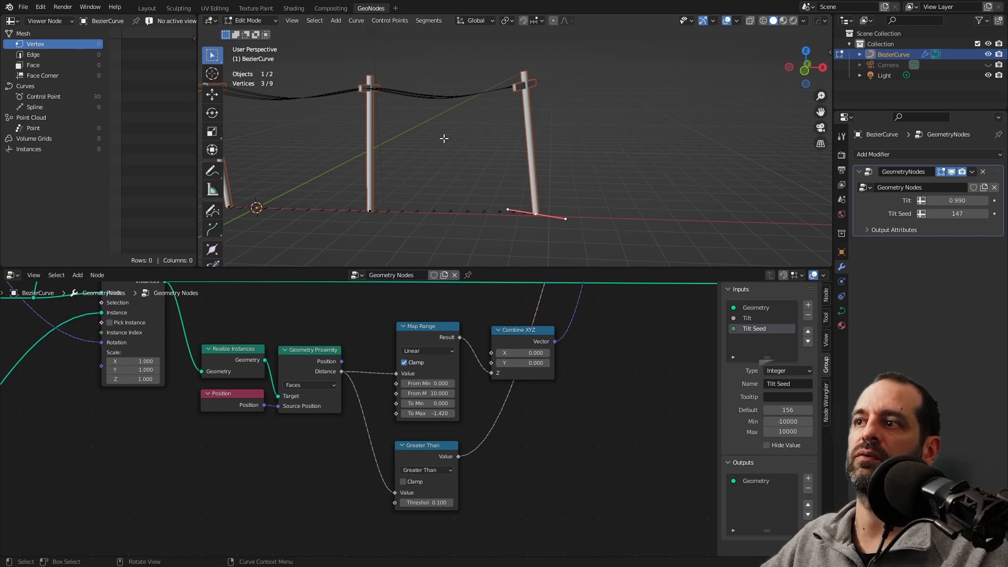
# Set Map Range's To Max to 0 and its To Min to -4
pyautogui.scroll(1, 456, 436)
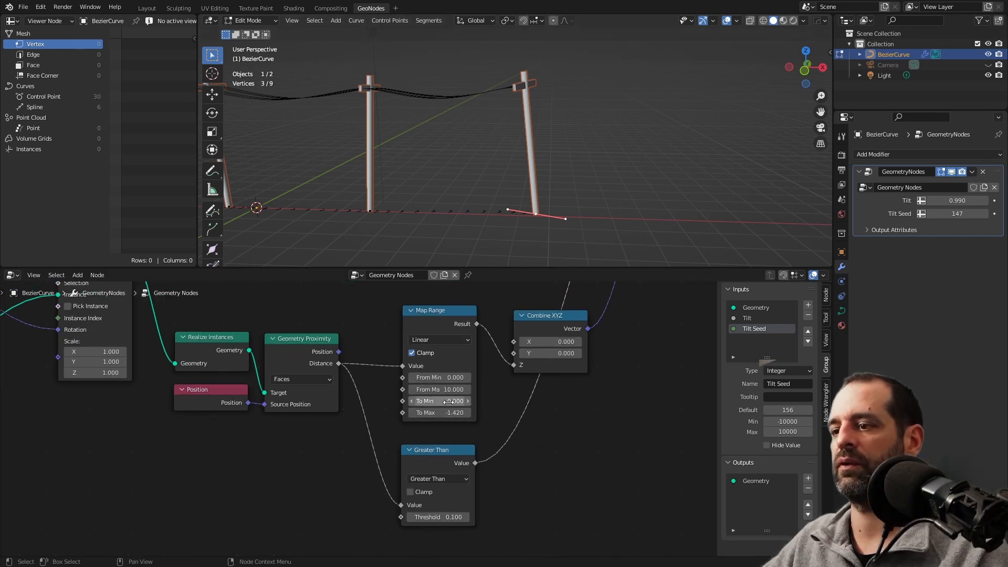
pyautogui.click(450, 412)
pyautogui.write('0')
pyautogui.hotkey('shift', 'Tab')
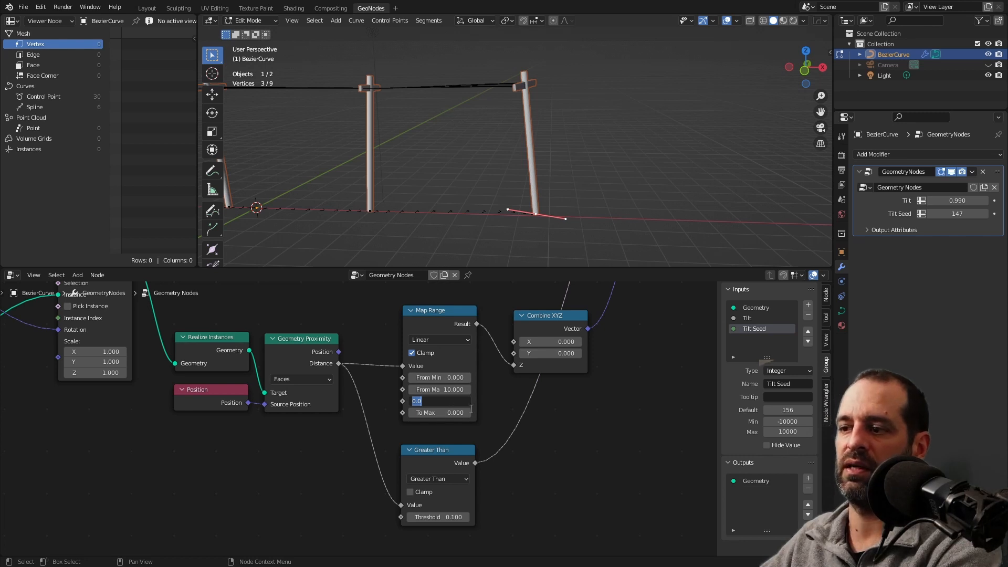
pyautogui.press('Return')
pyautogui.click(449, 400)
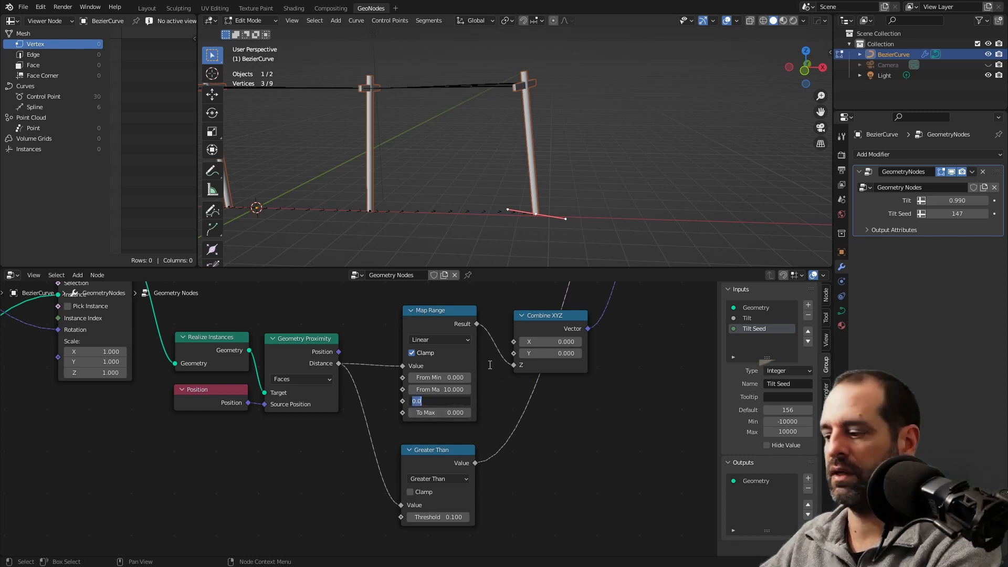
pyautogui.write('-4')
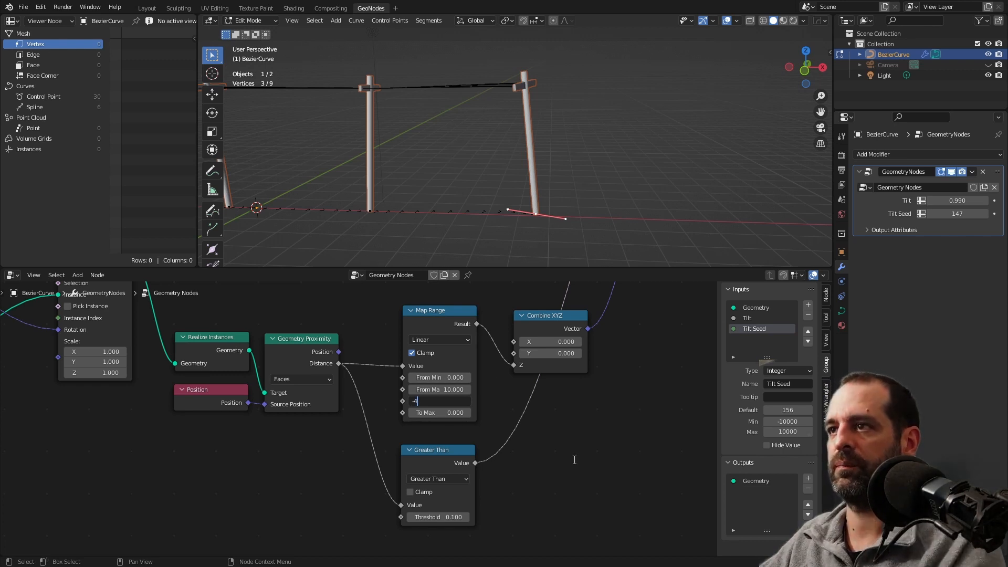
pyautogui.press('Return')
# Move the curve's end control point farther out to widen the last span, and try bringing it close to the middle pole
pyautogui.press('g')
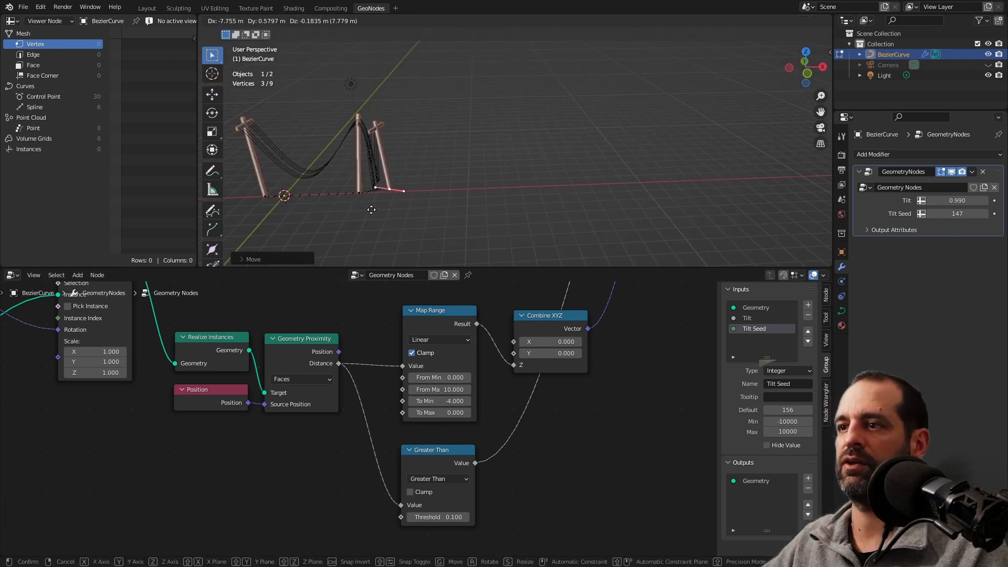
pyautogui.rightClick(688, 200)
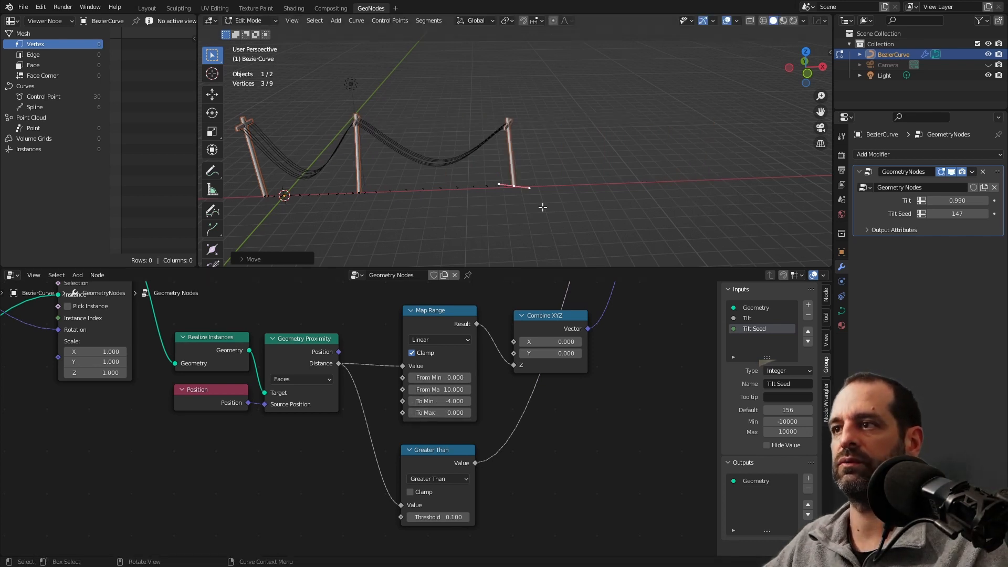
# Add a float Random Value node below the Geometry Proximity node and set its Min to 0.8
pyautogui.moveTo(541, 205); pyautogui.dragTo(567, 176, button='middle')
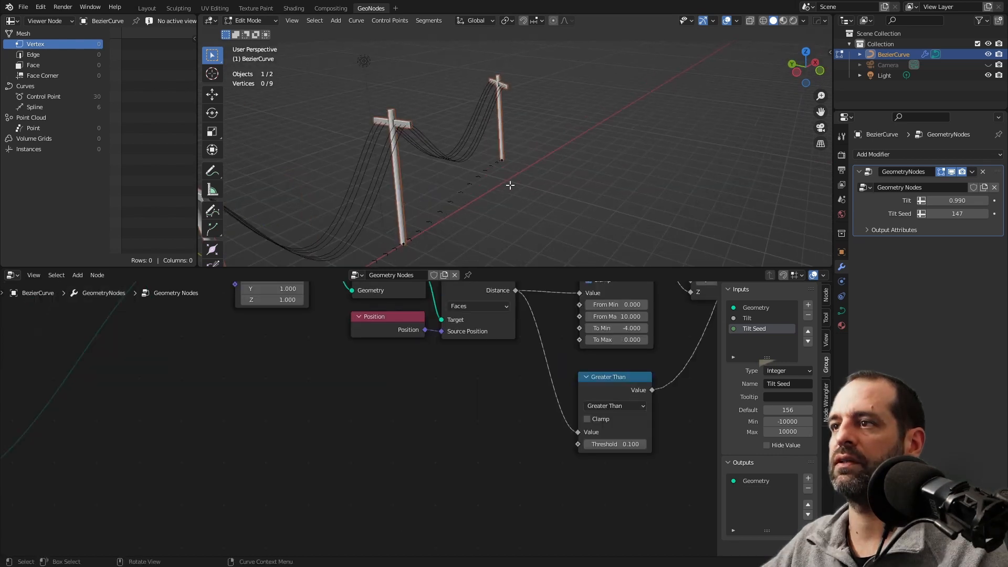
pyautogui.moveTo(509, 184); pyautogui.dragTo(406, 122, button='middle')
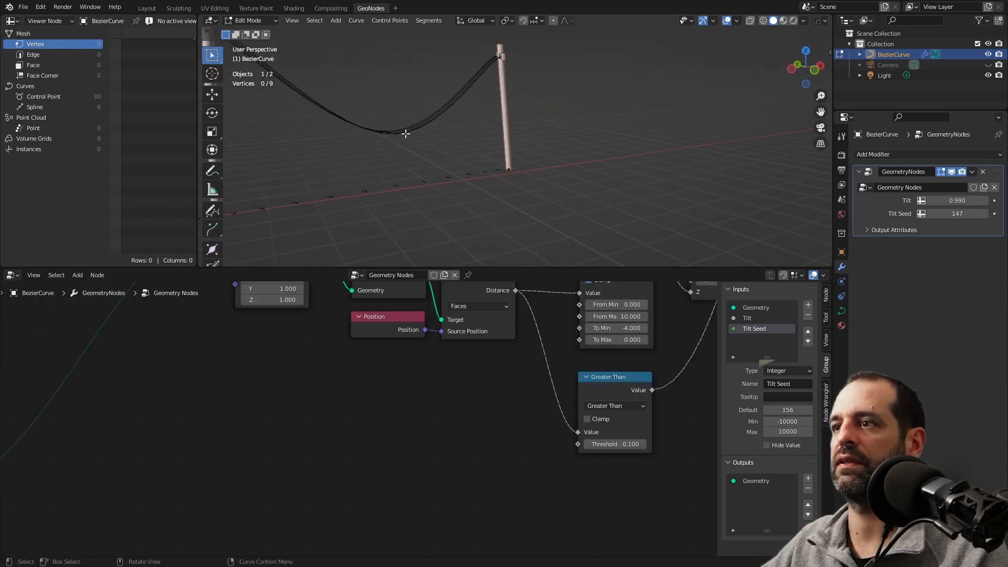
pyautogui.moveTo(531, 380); pyautogui.dragTo(482, 389, button='middle')
pyautogui.hotkey('shift', 'a')
pyautogui.click(455, 337)
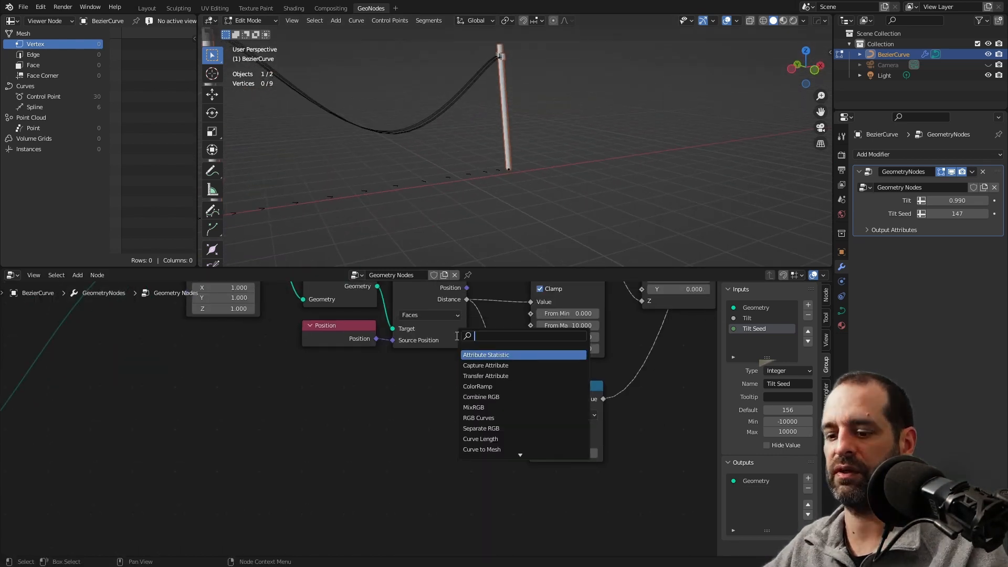
pyautogui.write('rand')
pyautogui.press('Return')
pyautogui.click(402, 404)
pyautogui.click(438, 445)
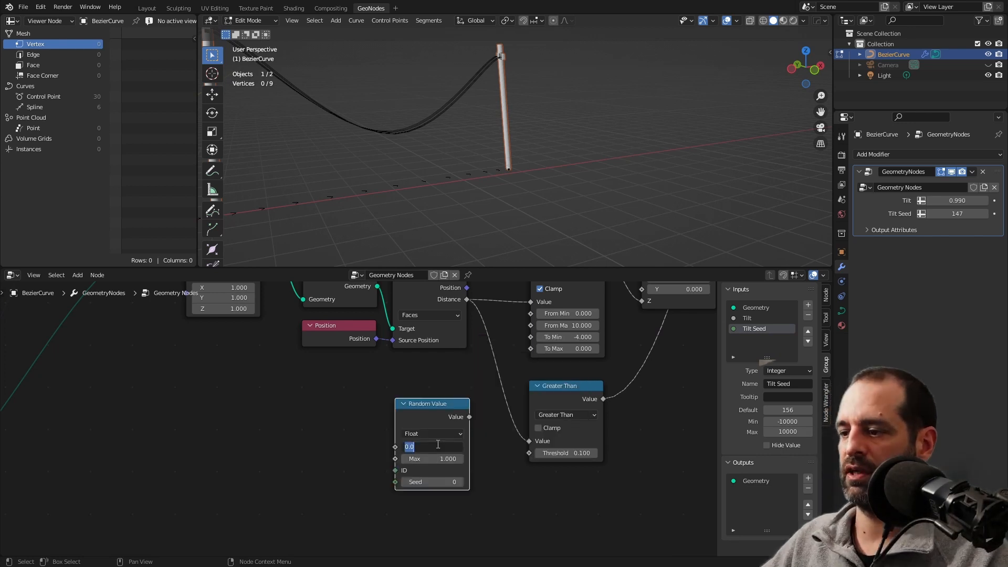
pyautogui.write('0')
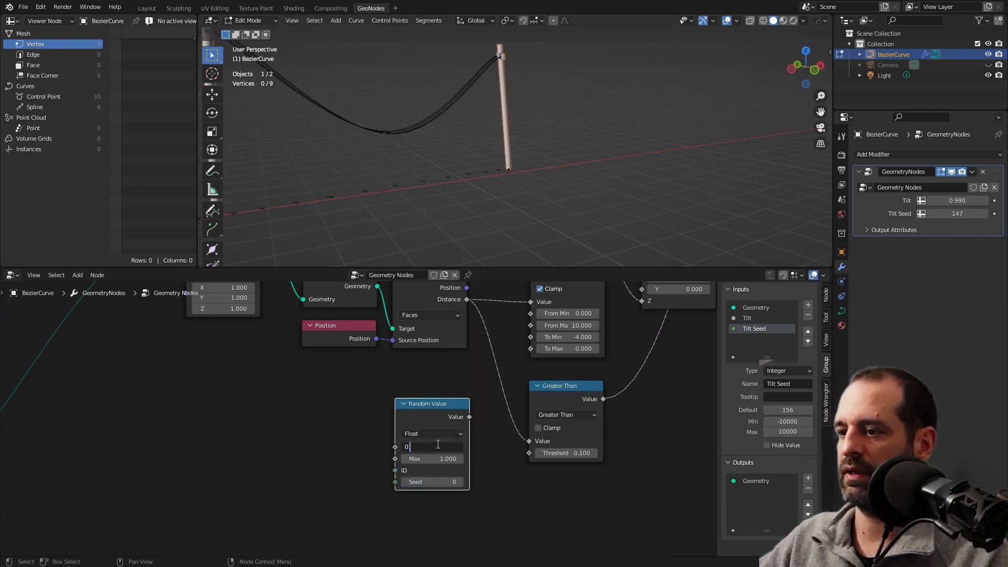
pyautogui.press('Return')
# Insert an Add math node between Map Range and Combine XYZ, and link the Random Value output to its second value
pyautogui.click(351, 361)
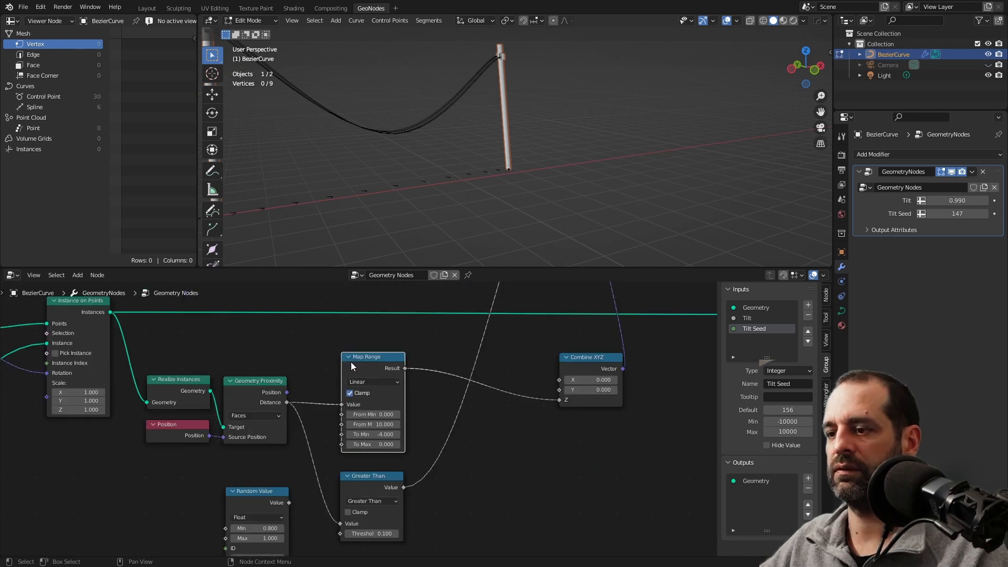
pyautogui.click(475, 474)
pyautogui.hotkey('shift', 'a')
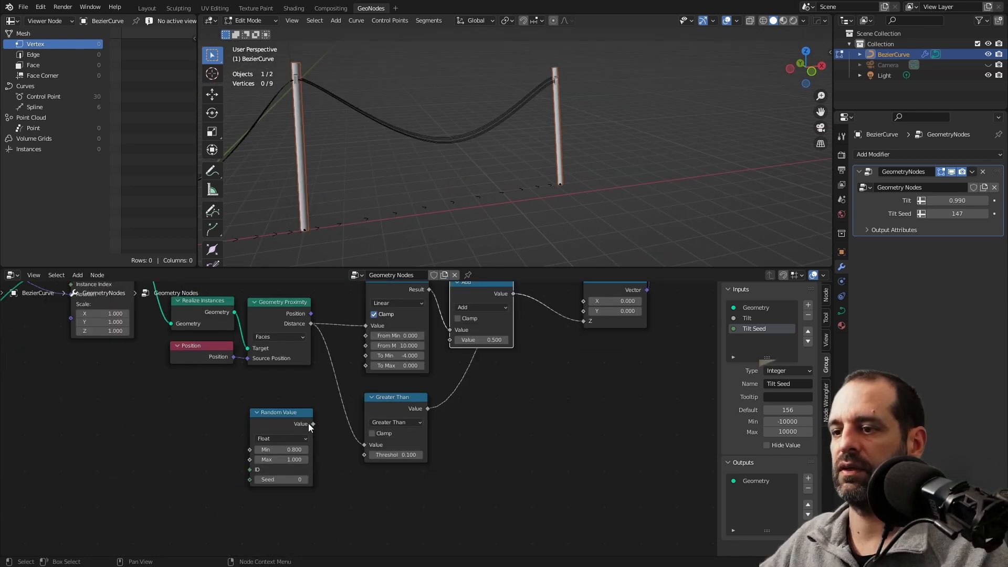
pyautogui.moveTo(313, 424); pyautogui.dragTo(450, 340)
# Set the Random Value node's Min to 0.330 and its Seed to 54 to vary the cable sag
pyautogui.moveTo(281, 450); pyautogui.dragTo(236, 450)
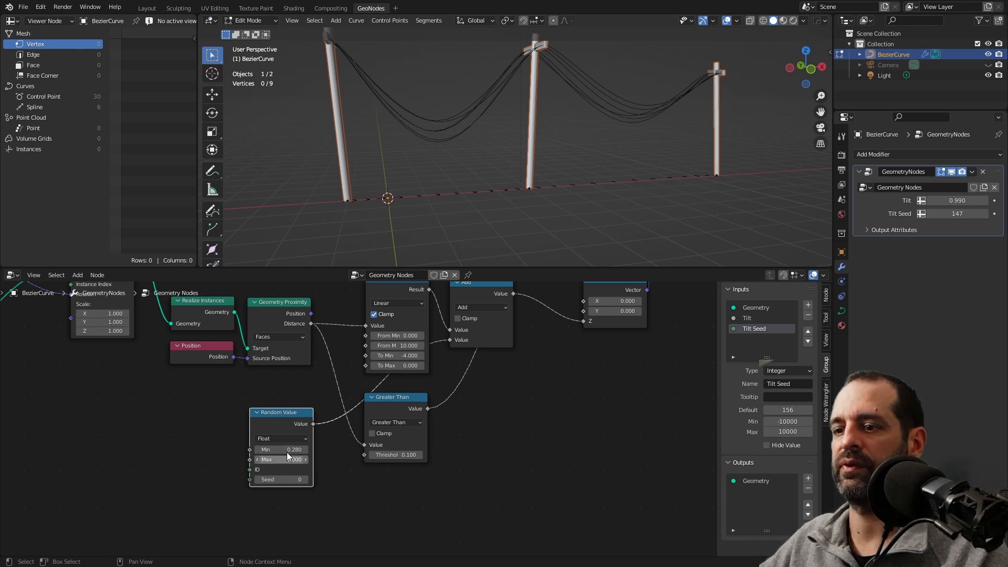
pyautogui.moveTo(368, 221); pyautogui.dragTo(635, 164, button='middle')
pyautogui.moveTo(284, 480); pyautogui.dragTo(315, 480)
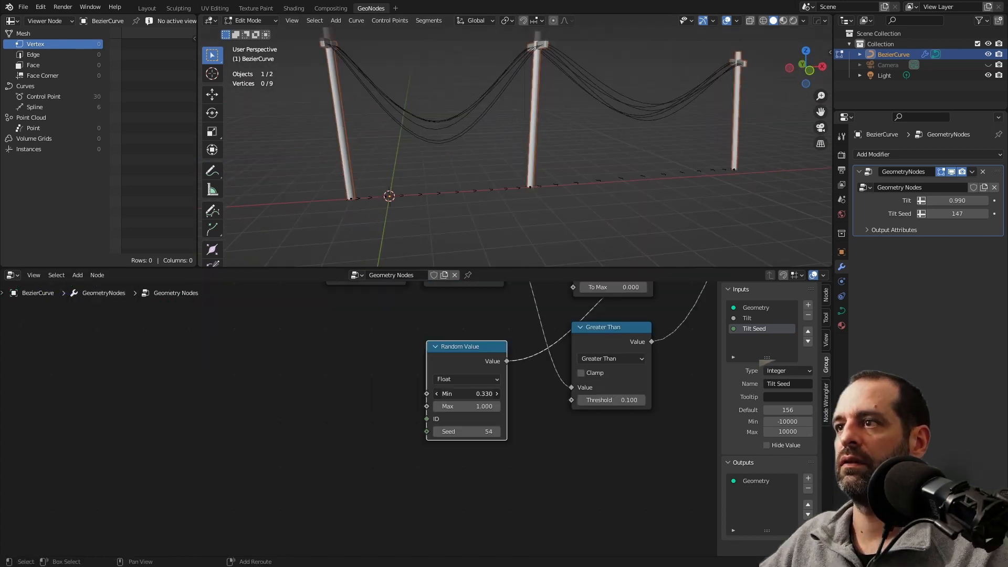
pyautogui.moveTo(442, 147); pyautogui.dragTo(472, 117, button='middle')
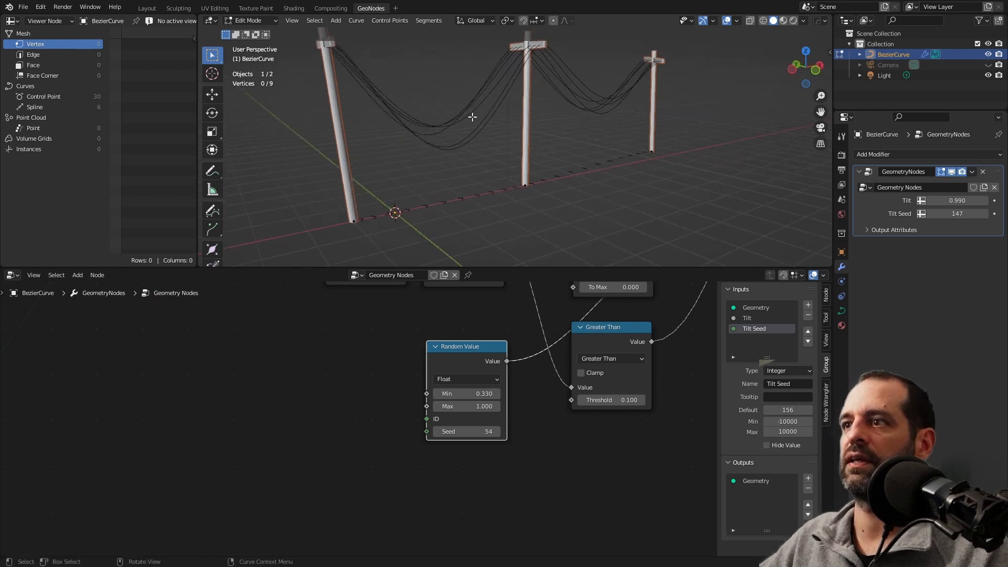
pyautogui.moveTo(612, 182); pyautogui.dragTo(622, 164, button='middle')
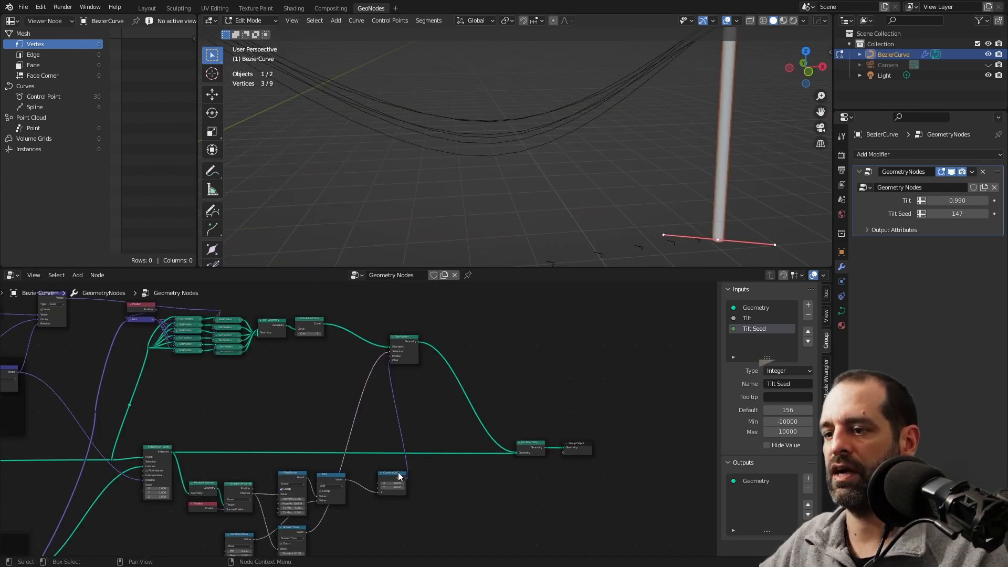
# Insert a Curve to Mesh node between the cables' final Set Position node and Join Geometry
pyautogui.click(415, 347)
pyautogui.moveTo(310, 322); pyautogui.dragTo(348, 326)
pyautogui.moveTo(506, 391); pyautogui.dragTo(393, 389, button='middle')
pyautogui.scroll(6, 393, 389)
pyautogui.hotkey('shift', 'a')
pyautogui.click(398, 321)
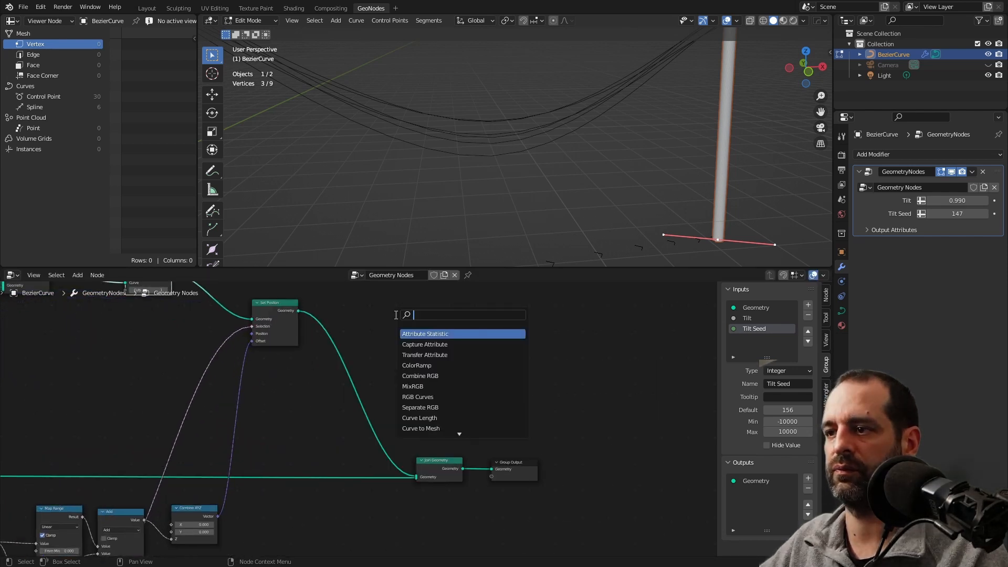
pyautogui.write('cur')
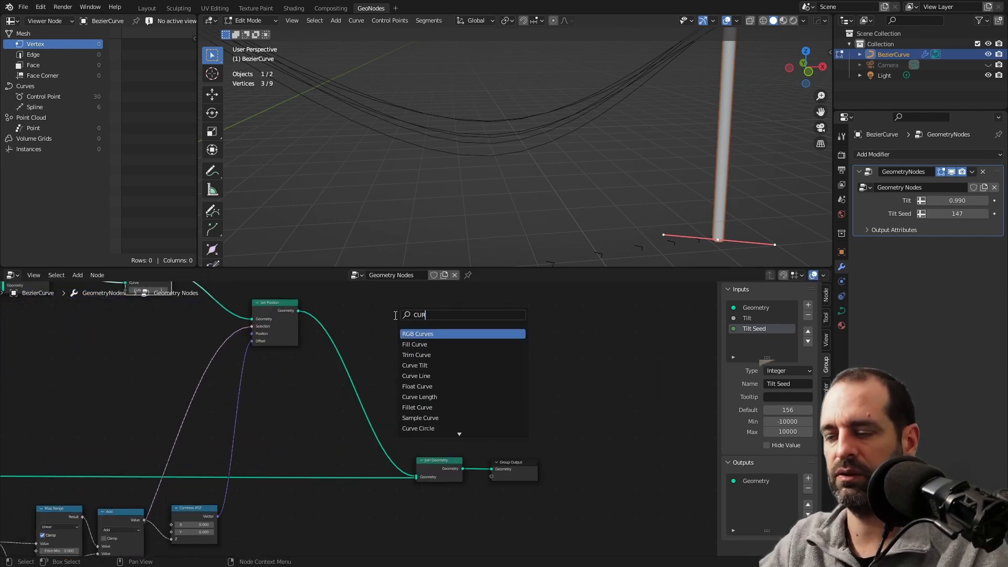
pyautogui.write('VE TO M')
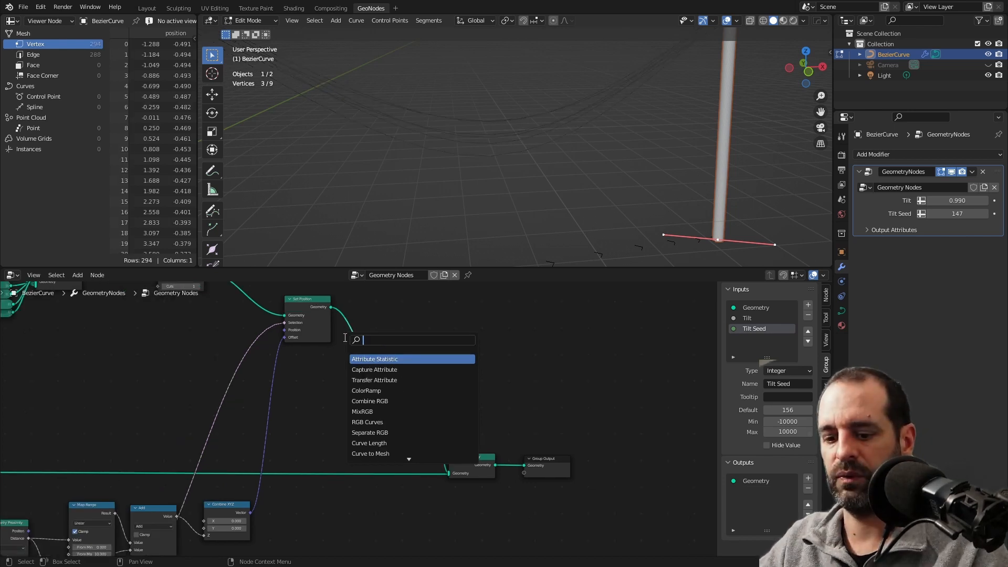
# Add a Curve Circle with radius 0.01 m and resolution 6 as the Curve to Mesh node's profile curve
pyautogui.write('curve ci')
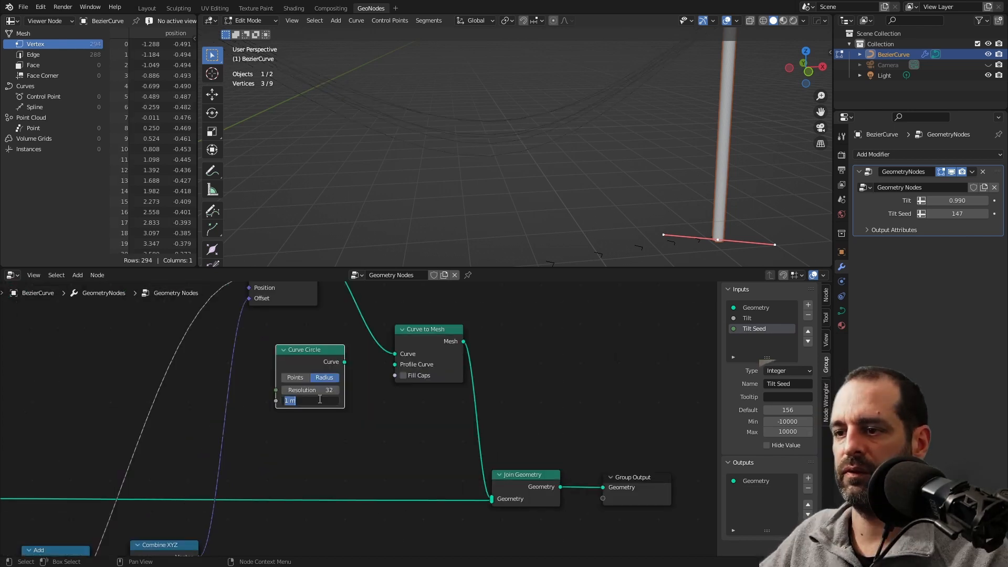
pyautogui.write('0.01')
pyautogui.press('Return')
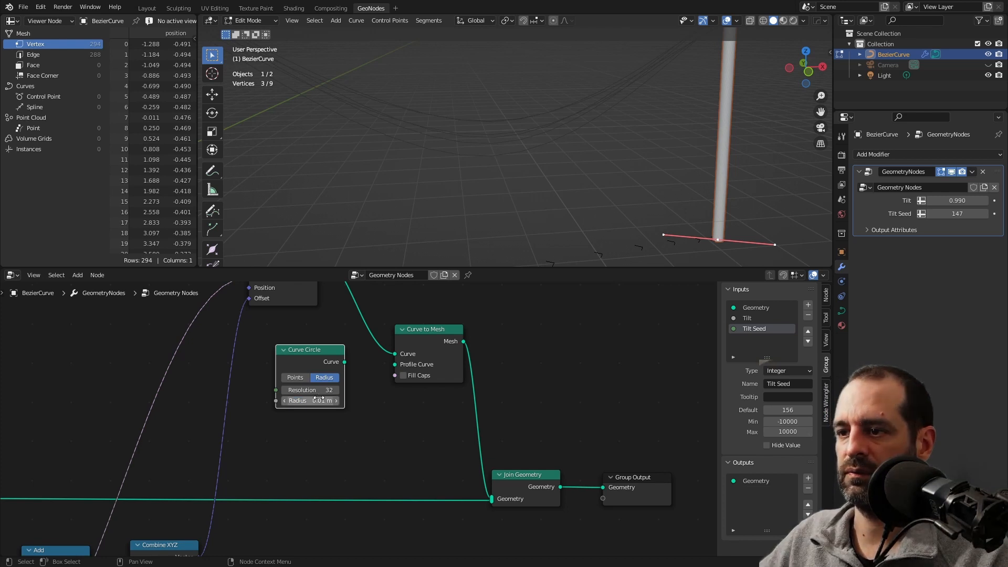
pyautogui.click(312, 391)
pyautogui.write('6')
pyautogui.press('Return')
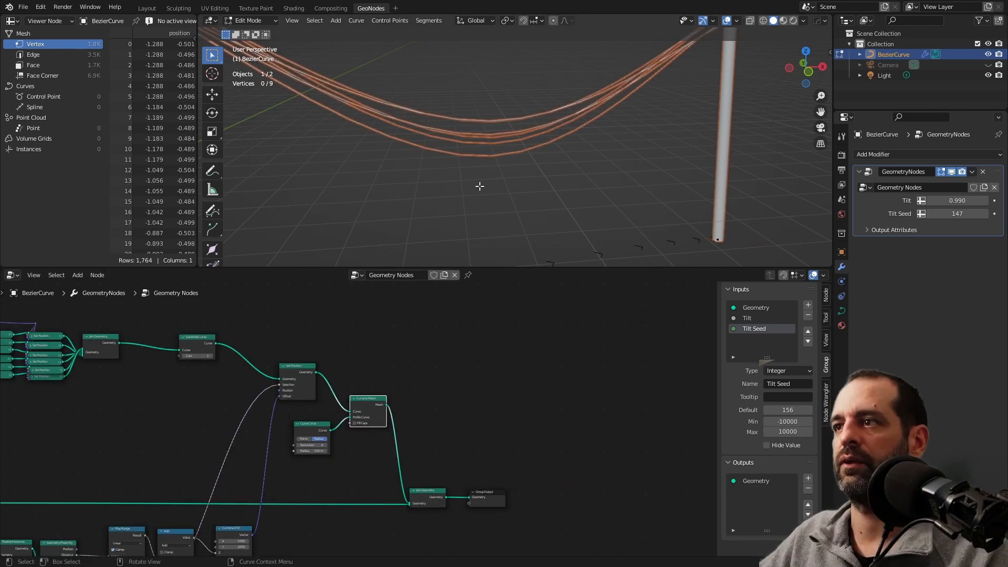
# Leave Edit Mode, deselect the curve and inspect the meshed cables up close
pyautogui.press('Tab')
pyautogui.click(477, 192)
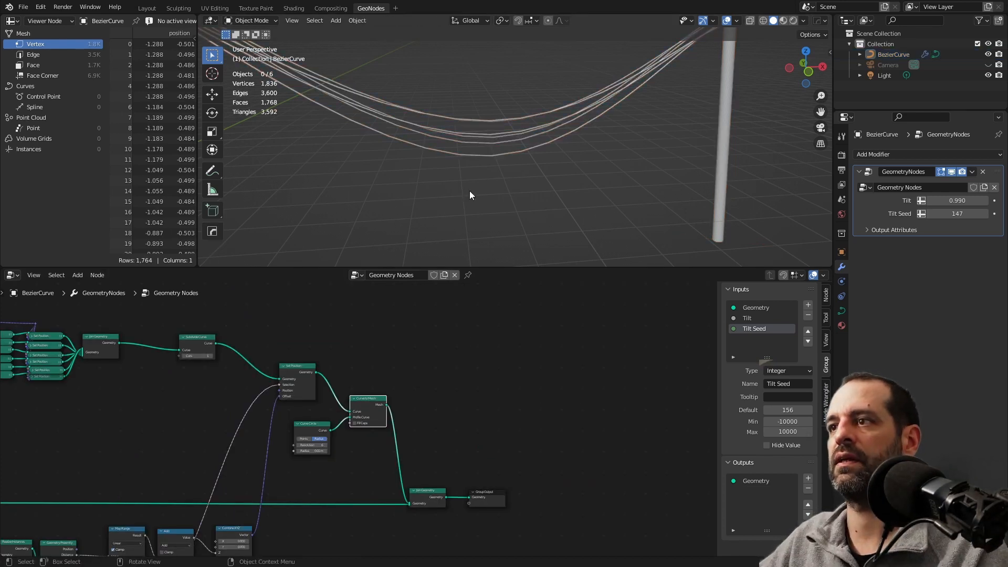
pyautogui.scroll(3, 471, 192)
pyautogui.moveTo(472, 192); pyautogui.dragTo(520, 136, button='middle')
pyautogui.scroll(-3, 470, 106)
pyautogui.scroll(5, 527, 184)
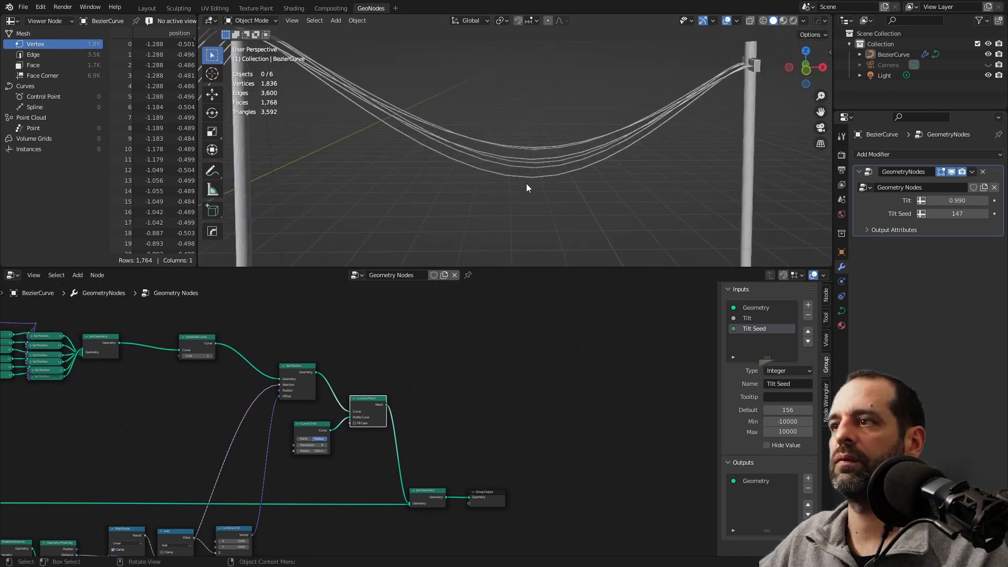
# Try two cuts on the Subdivide Curve node ahead of Set Position, and return it to one cut
pyautogui.moveTo(147, 422); pyautogui.dragTo(349, 408, button='middle')
pyautogui.scroll(5, 389, 378)
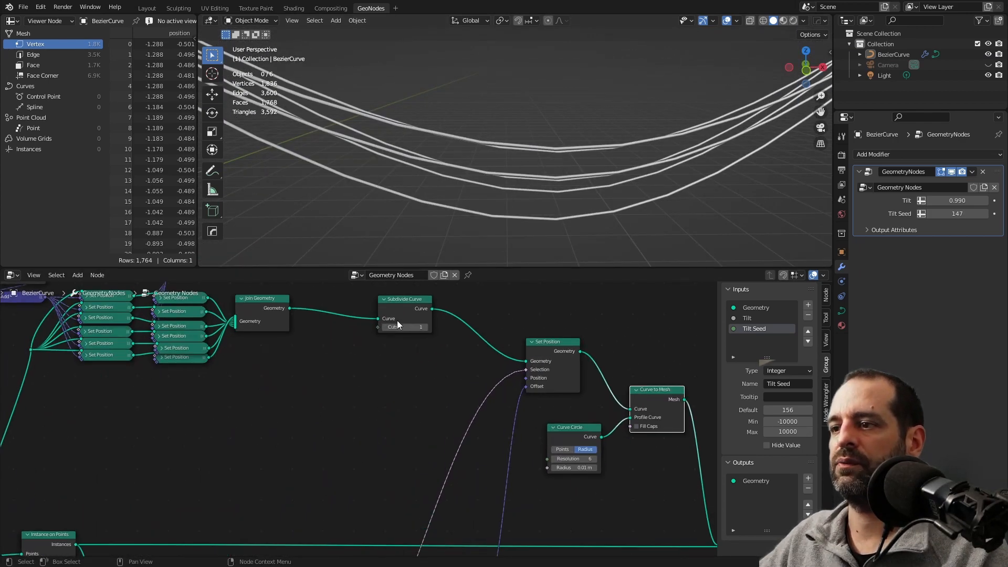
pyautogui.click(426, 327)
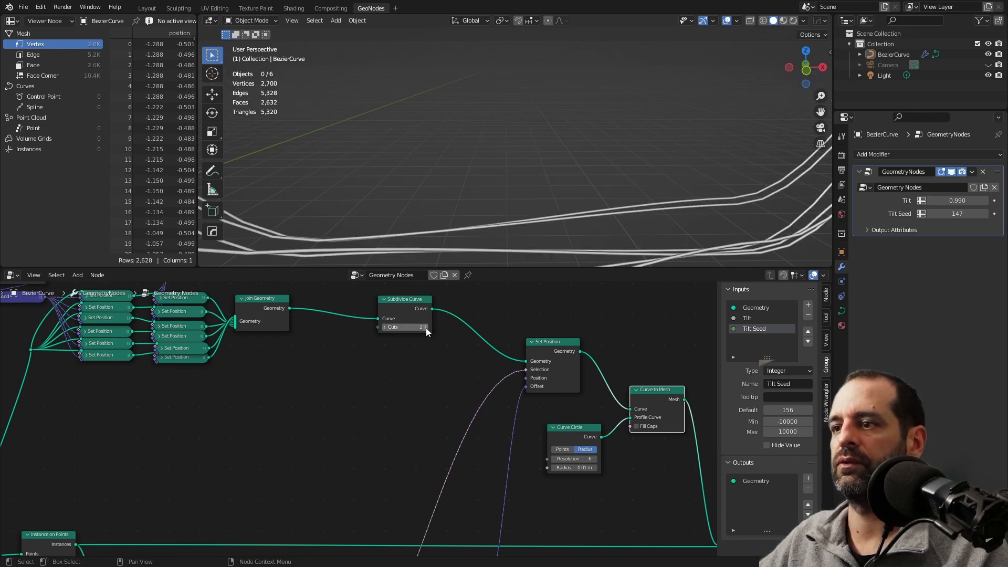
pyautogui.click(384, 327)
pyautogui.scroll(-3, 496, 184)
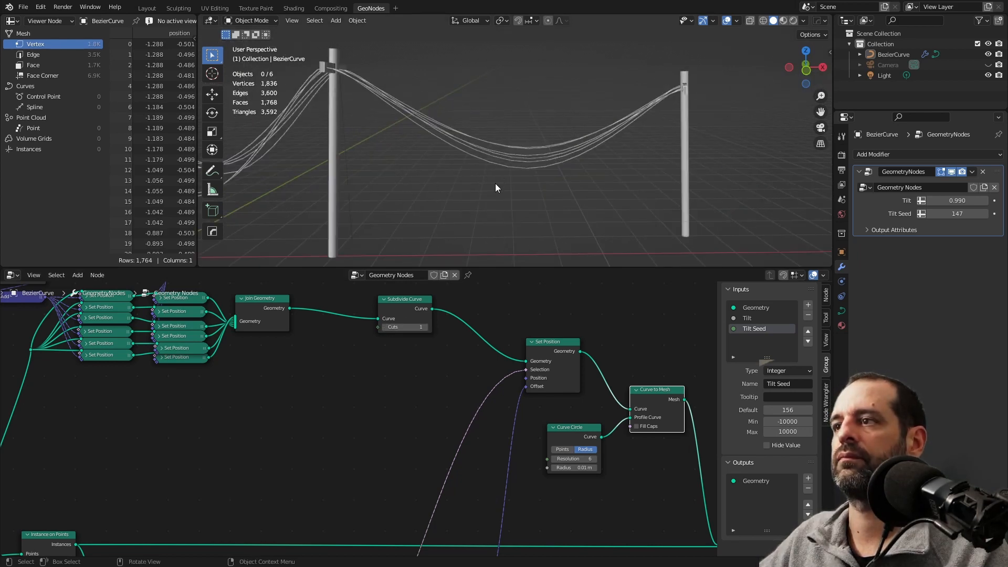
# Tidy the node layout by moving the final Set Position node and Combine XYZ closer to their inputs
pyautogui.moveTo(505, 340); pyautogui.dragTo(338, 336, button='middle')
pyautogui.moveTo(331, 338); pyautogui.dragTo(327, 338)
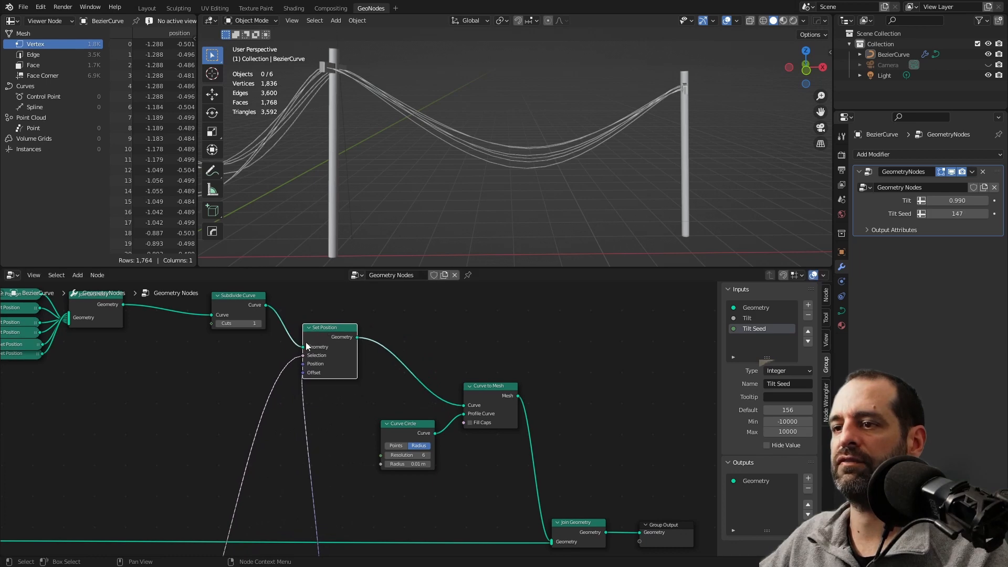
pyautogui.scroll(-4, 343, 440)
pyautogui.moveTo(342, 441); pyautogui.dragTo(369, 343, button='middle')
pyautogui.moveTo(333, 450); pyautogui.dragTo(310, 450)
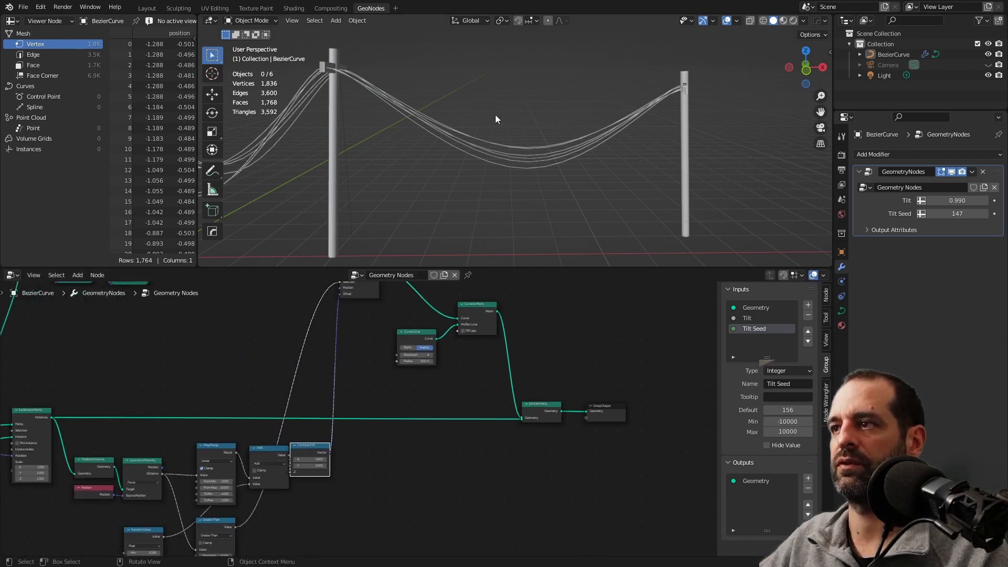
# Duplicate the Subdivide Curve node and insert the copy between Set Position and Curve to Mesh
pyautogui.moveTo(545, 176); pyautogui.dragTo(500, 156, button='middle')
pyautogui.scroll(-1, 367, 357)
pyautogui.moveTo(367, 357); pyautogui.dragTo(367, 442, button='middle')
pyautogui.scroll(3, 365, 441)
pyautogui.click(286, 316)
pyautogui.hotkey('shift', 'd')
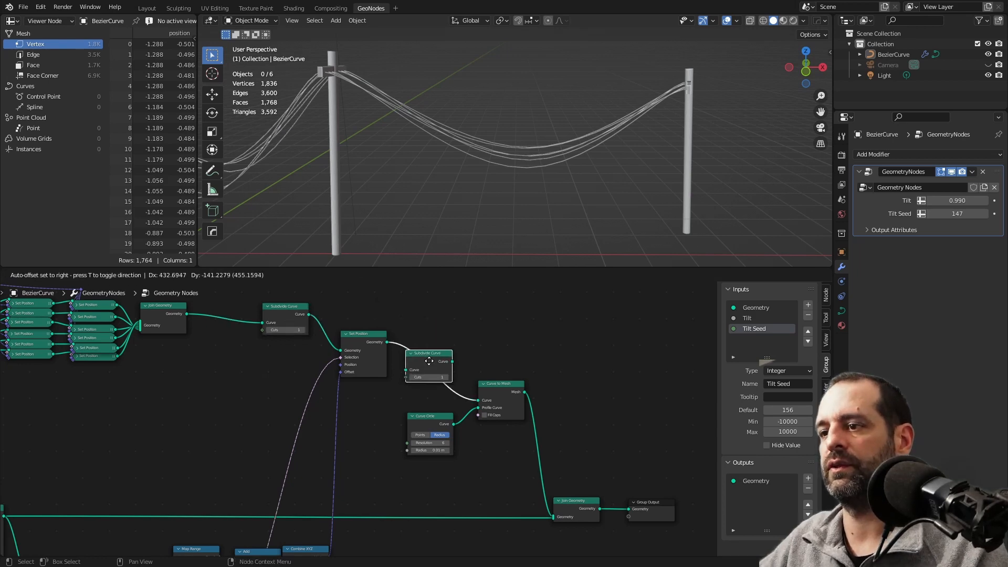
pyautogui.click(436, 366)
# Try different cut counts on the duplicated Subdivide Curve node and set it to 5 cuts to smooth the cables
pyautogui.scroll(3, 423, 347)
pyautogui.click(412, 318)
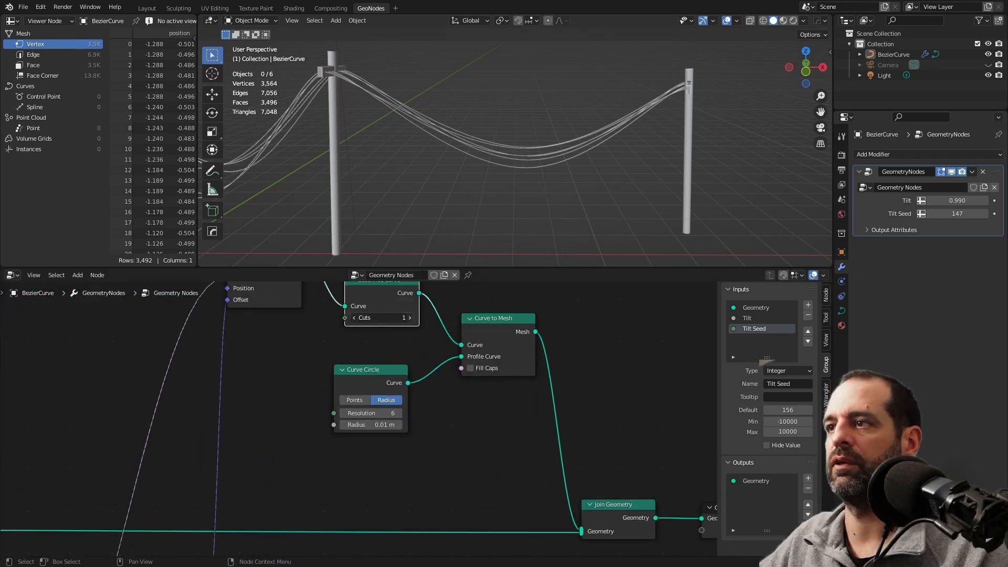
pyautogui.click(411, 318)
pyautogui.scroll(4, 537, 182)
pyautogui.scroll(5, 537, 181)
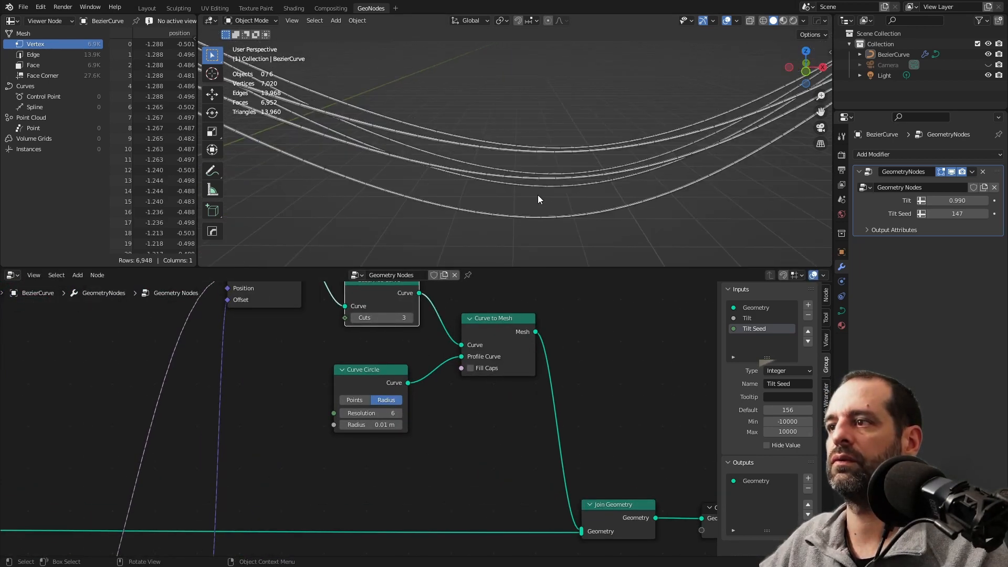
pyautogui.click(409, 317)
pyautogui.click(410, 317)
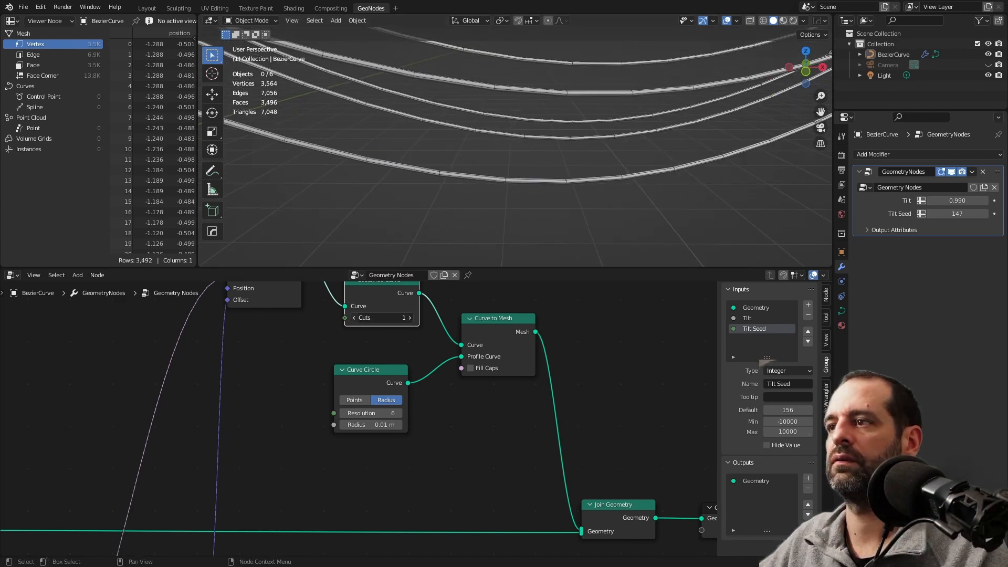
pyautogui.scroll(-10, 484, 131)
pyautogui.scroll(6, 487, 131)
pyautogui.moveTo(494, 112); pyautogui.dragTo(446, 118, button='middle')
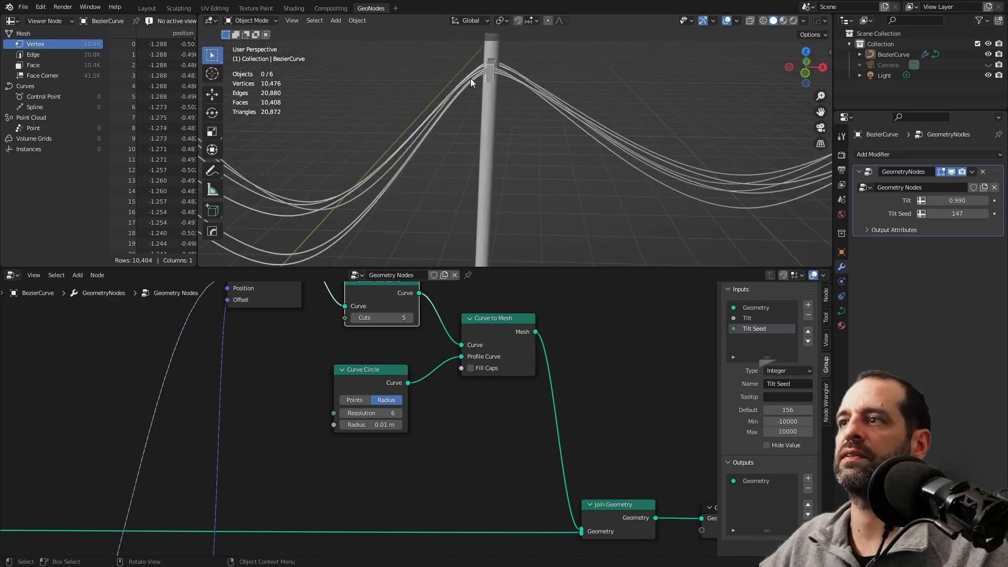
# Select the curve's middle control point in Edit Mode and scale its handles
pyautogui.scroll(-4, 478, 94)
pyautogui.keyDown('shift'); pyautogui.moveTo(466, 199); pyautogui.dragTo(460, 147, button='middle'); pyautogui.keyUp('shift')
pyautogui.click(486, 181)
pyautogui.press('Tab')
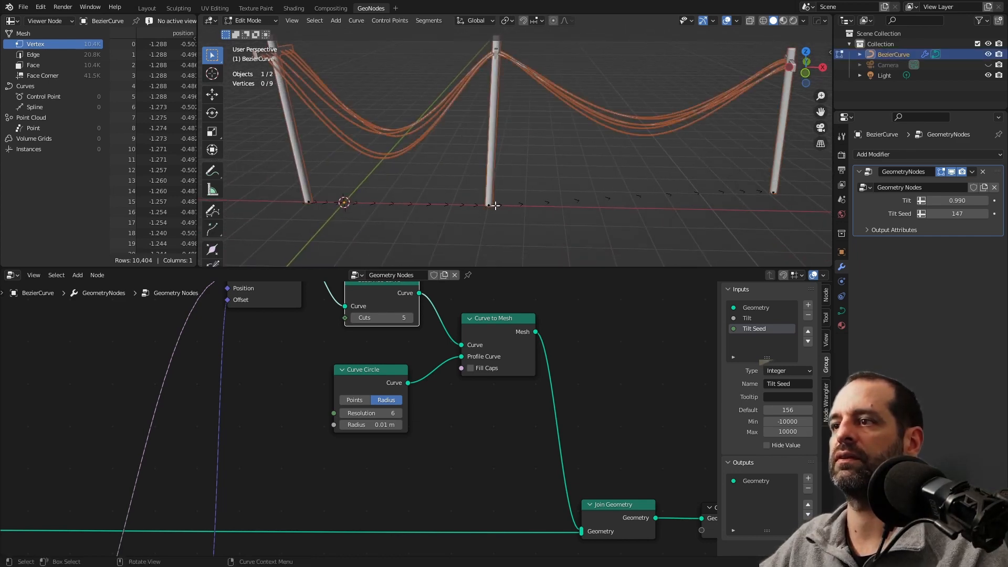
pyautogui.click(491, 206)
pyautogui.press('s')
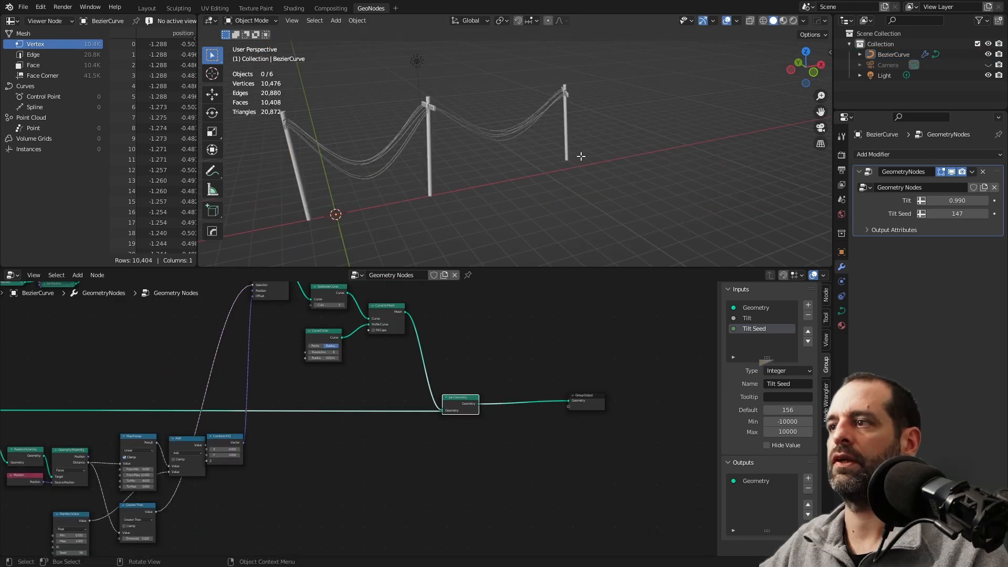
# Extrude a new control point from the curve's far end to extend the line of poles
pyautogui.press('Tab')
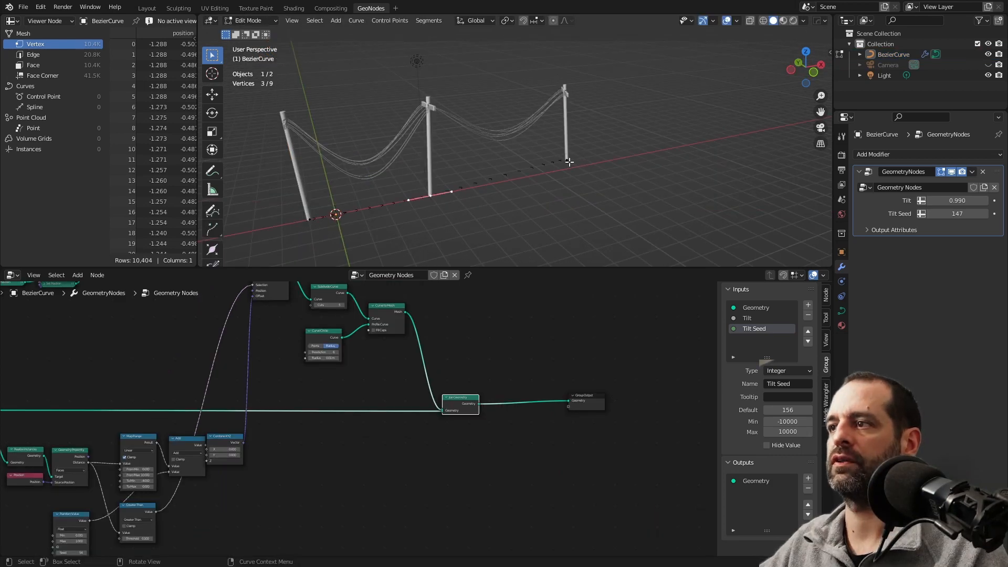
pyautogui.press('e')
pyautogui.click(672, 194)
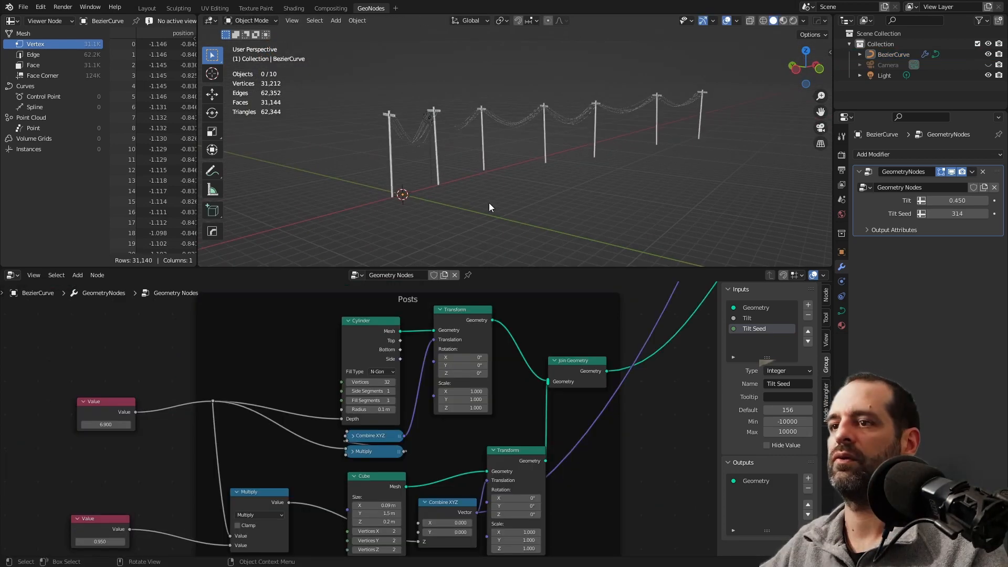
# Set the Value node driving the post height to 7.260 and the modifier's Tilt to 0.680, and view the result
pyautogui.moveTo(105, 424); pyautogui.dragTo(165, 424)
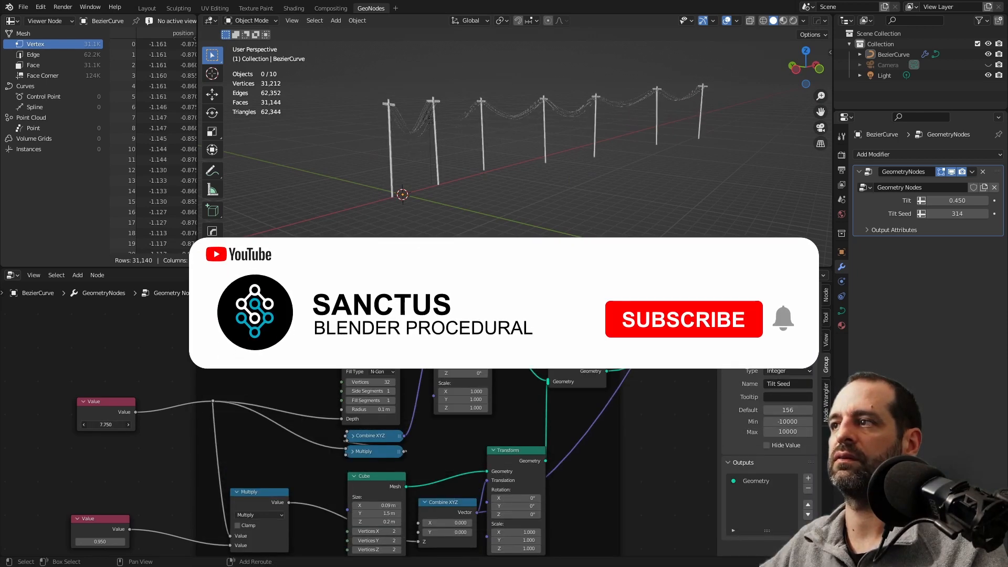
pyautogui.moveTo(957, 201); pyautogui.dragTo(969, 200)
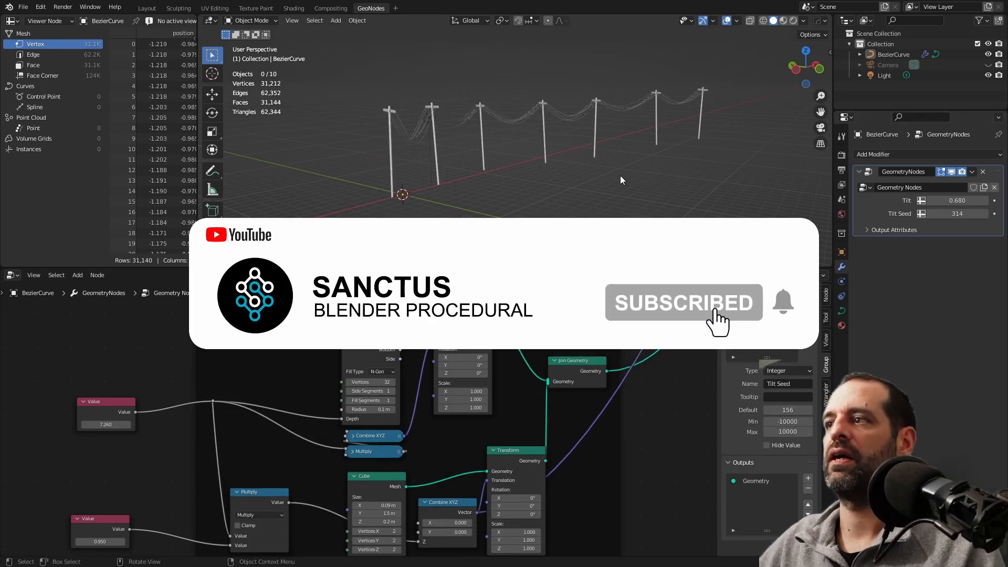
pyautogui.moveTo(621, 176); pyautogui.dragTo(499, 174, button='middle')
pyautogui.moveTo(500, 173); pyautogui.dragTo(529, 174, button='middle')
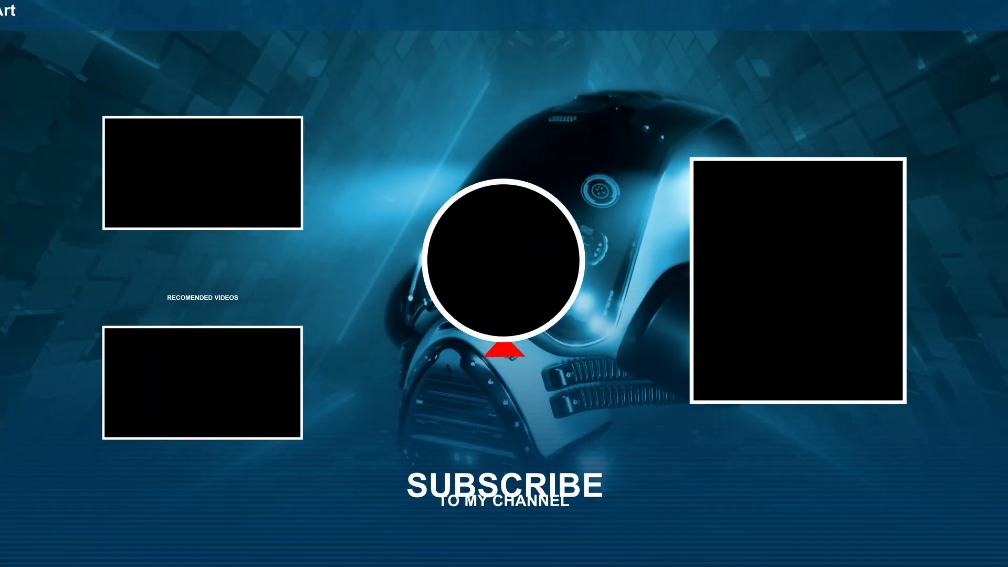